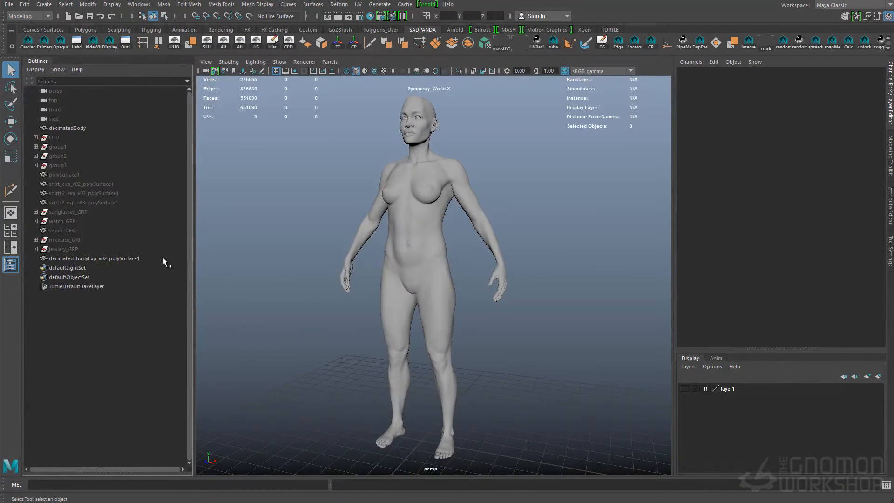
- Save the scene as a new version named costume_07
left_click(163, 258)
right_click_drag(289, 200, 375, 474)
left_click(298, 303)
left_click_drag(298, 280, 344, 280, "alt")
left_click(8, 5)
left_click(36, 50)
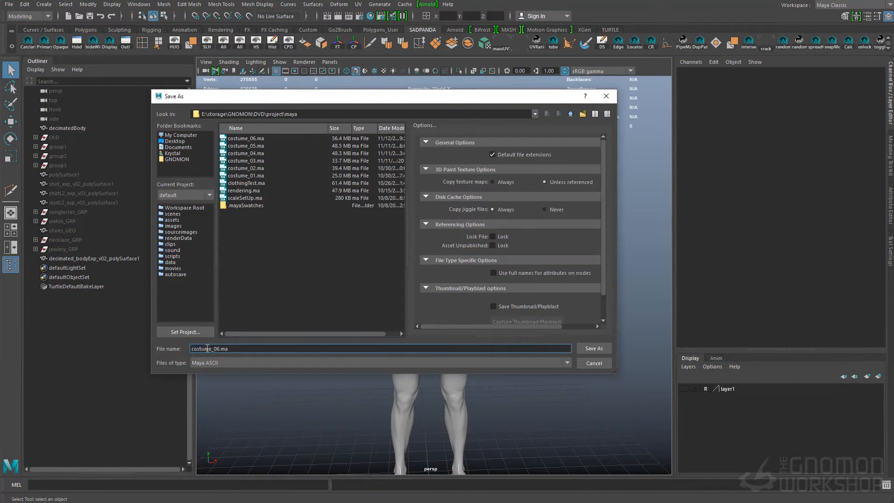
type("costume_07")
key("Return")
- Make the body mesh decimated_bodyExp_v02_polySurface1 the live surface and start the Quad Draw tool
left_click(433, 233)
left_click_drag(466, 205, 403, 202, "alt")
left_click(526, 205)
left_click_drag(433, 266, 493, 270, "alt")
middle_click_drag(494, 270, 493, 214, "alt")
left_click(890, 156)
left_click(854, 348)
- Turn on X-ray shading and draw a band of quads around the waist above the navel with World X symmetry
middle_click_drag(465, 289, 459, 254, "alt")
right_click_drag(459, 254, 482, 248, "alt")
left_click(494, 274, "shift")
mouse_move(494, 274)
left_mouse_down("alt")
mouse_move(463, 253)
mouse_move(466, 270)
mouse_move(447, 288)
left_mouse_up("alt")
left_click(498, 70)
right_click_drag(447, 210, 493, 205, "alt")
mouse_move(396, 205)
left_mouse_down("alt")
mouse_move(468, 198)
mouse_move(455, 225)
left_mouse_up("alt")
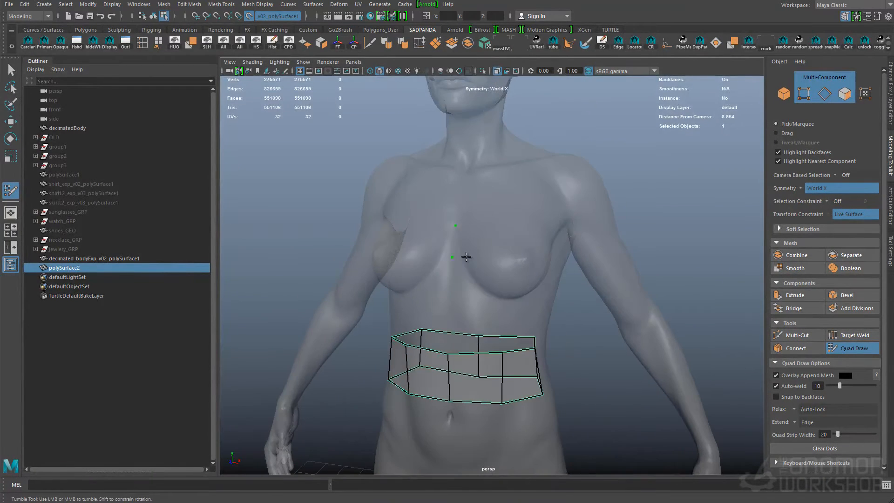
- Add more quad rows over the midriff and draw the quad topology around both breasts with a strip joining them
mouse_move(535, 262)
left_mouse_down("alt")
mouse_move(511, 242)
mouse_move(514, 269)
left_mouse_up("alt")
left_click(456, 289, "shift")
left_click_drag(456, 288, 491, 290, "alt")
left_click(466, 254, "shift")
mouse_move(466, 254)
left_mouse_down("alt")
mouse_move(469, 296)
mouse_move(493, 270)
mouse_move(487, 288)
mouse_move(499, 266)
mouse_move(519, 275)
left_mouse_up("alt")
left_click(475, 298, "shift")
left_click(487, 288, "shift")
left_click(499, 266, "shift")
mouse_move(495, 246)
left_mouse_down("alt")
mouse_move(598, 285)
mouse_move(533, 217)
mouse_move(489, 261)
left_mouse_up("alt")
left_click(549, 272, "shift")
middle_click_drag(489, 372, 483, 287, "alt")
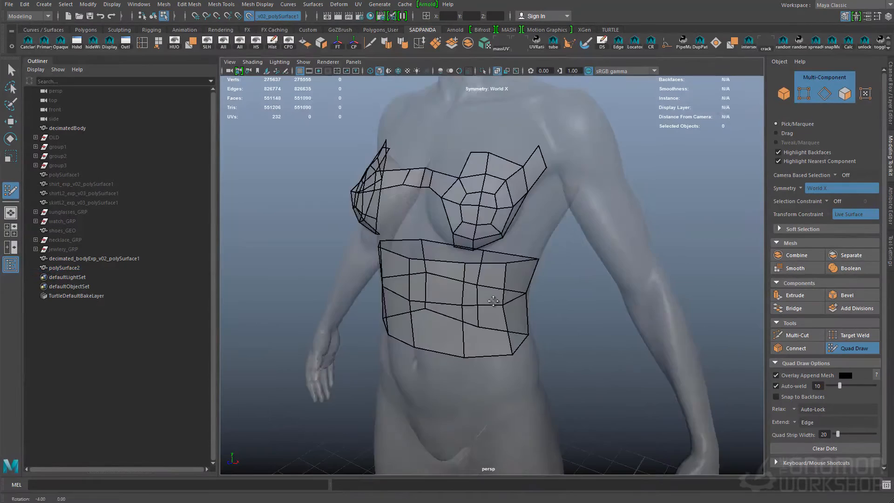
left_click_drag(489, 289, 540, 344, "alt")
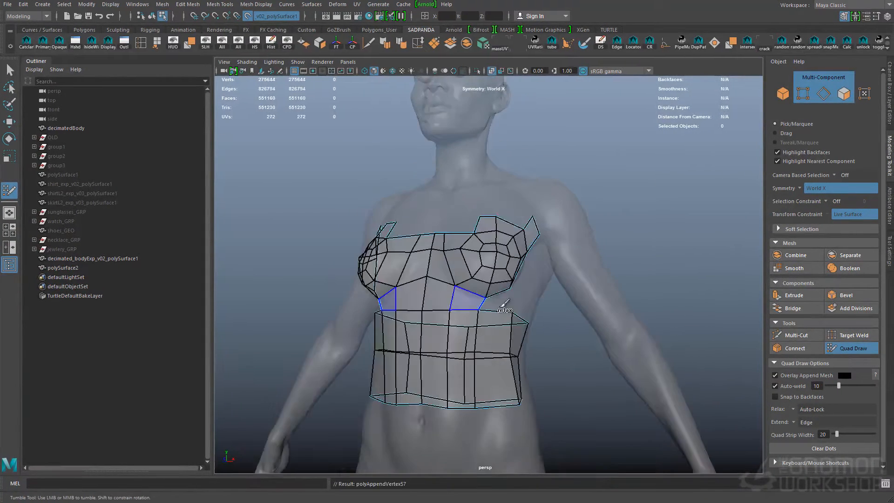
- Continue without symmetry and connect the breast quads to the midriff quads on the character's left half
left_click(500, 305, "shift")
left_click_drag(500, 305, 451, 307, "alt")
right_click_drag(452, 307, 464, 310, "alt")
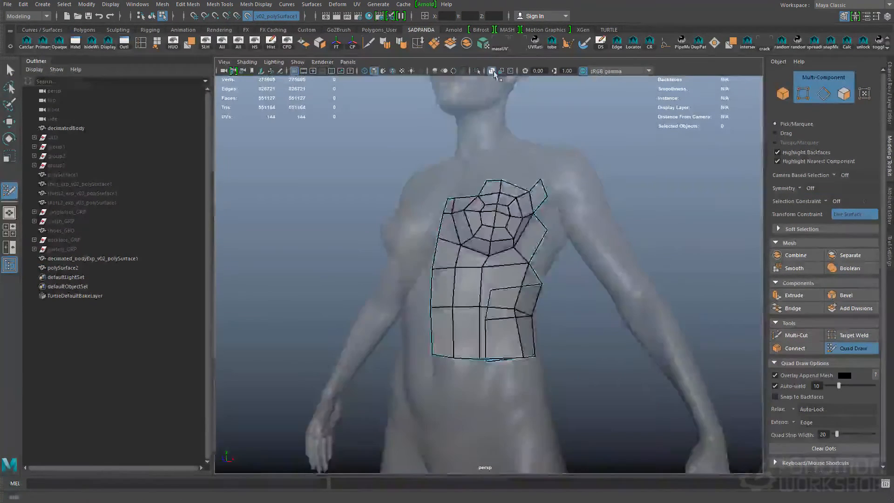
left_click_drag(470, 245, 511, 244, "alt")
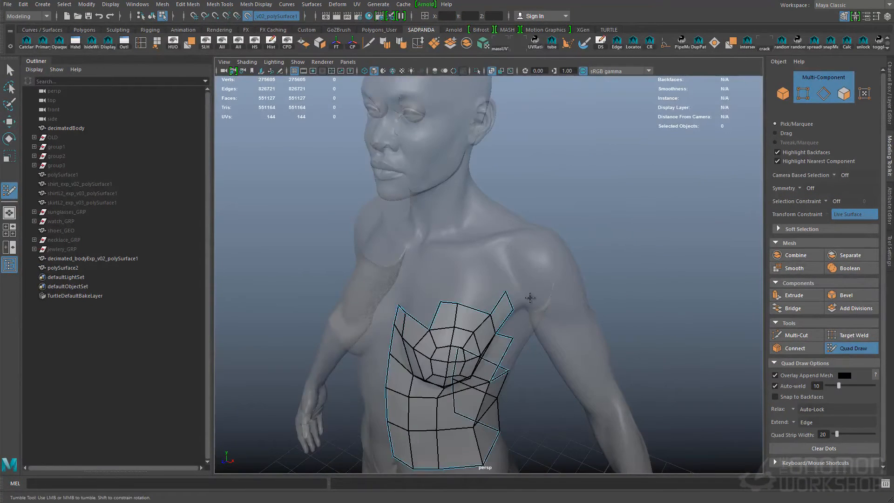
- Draw quads over the upper chest, armpit and back on the character's left half
right_click_drag(530, 297, 478, 269, "alt")
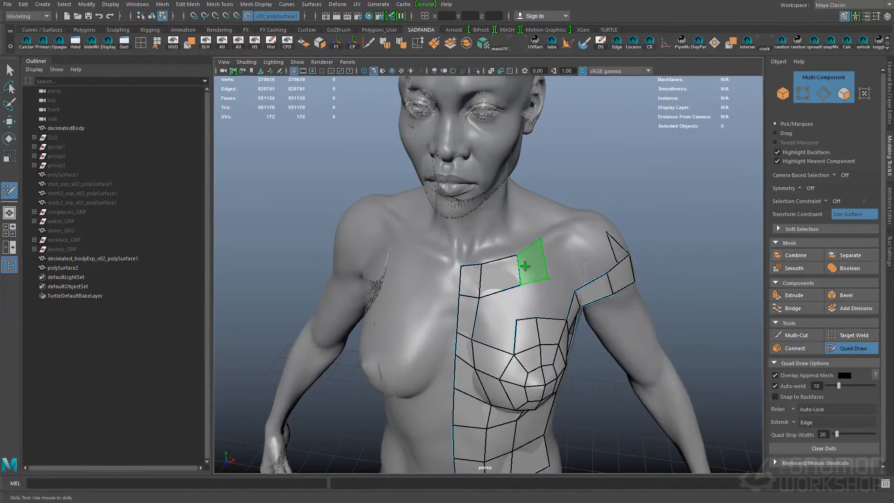
left_click_drag(541, 247, 474, 302, "alt")
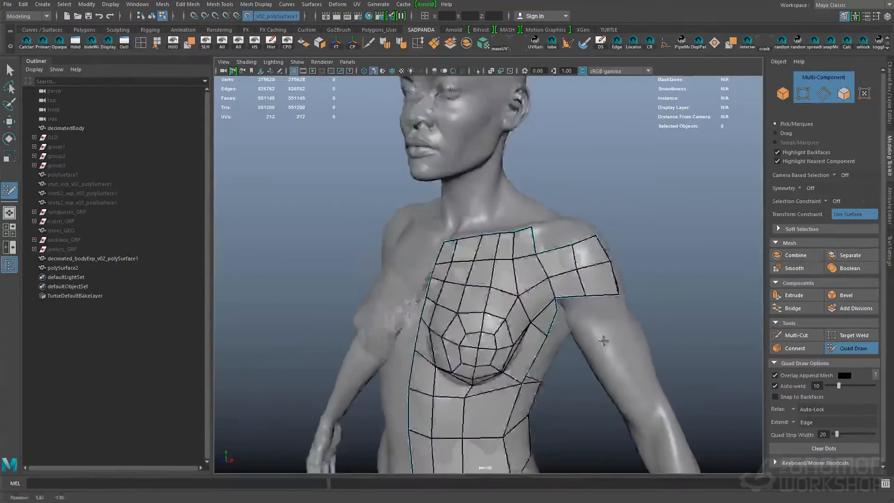
middle_click_drag(604, 341, 566, 233, "alt")
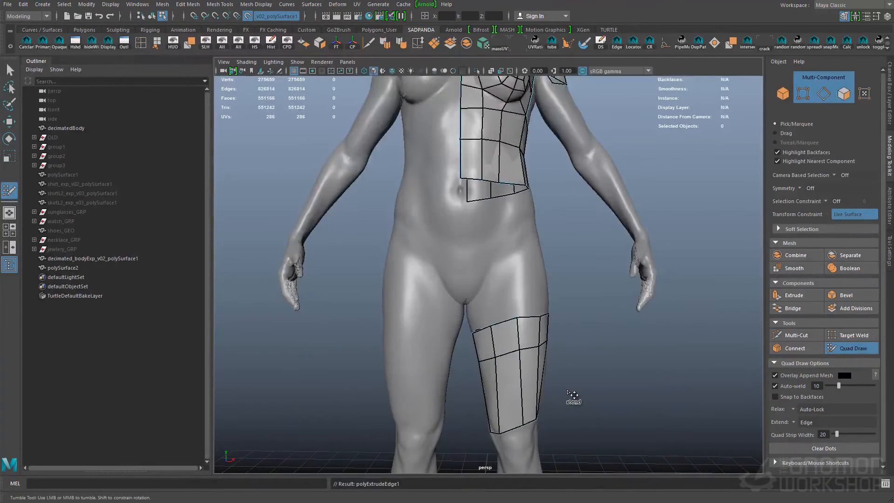
- Extend the thigh band of quads down the character's left leg past the knee to the calf
middle_click_drag(574, 394, 584, 283, "alt")
left_click_drag(585, 282, 368, 298, "alt")
left_click_drag(726, 308, 517, 315, "alt")
middle_click_drag(515, 362, 518, 153, "alt")
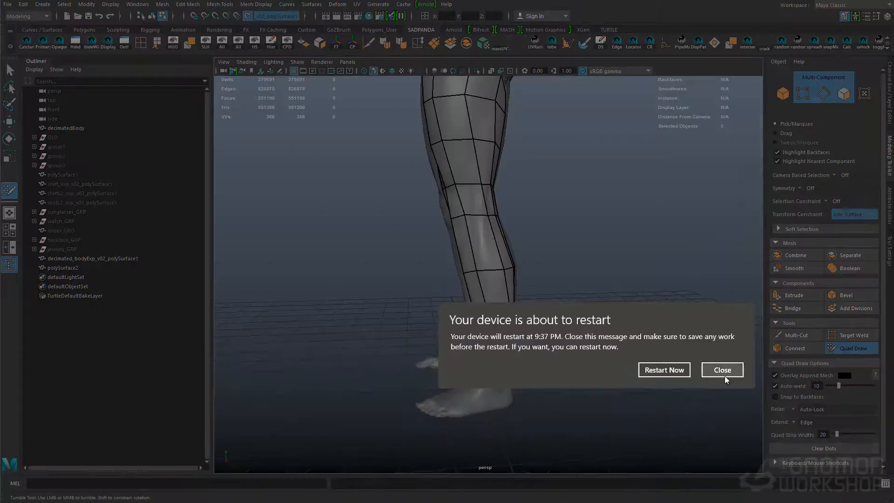
- Wrap the quads around the back of the left leg and extend the lower back mesh toward the buttocks
left_click(724, 370)
left_click_drag(484, 283, 261, 275, "alt")
middle_click_drag(542, 139, 545, 204, "alt")
left_click_drag(545, 203, 373, 200, "alt")
middle_click_drag(513, 93, 515, 254, "alt")
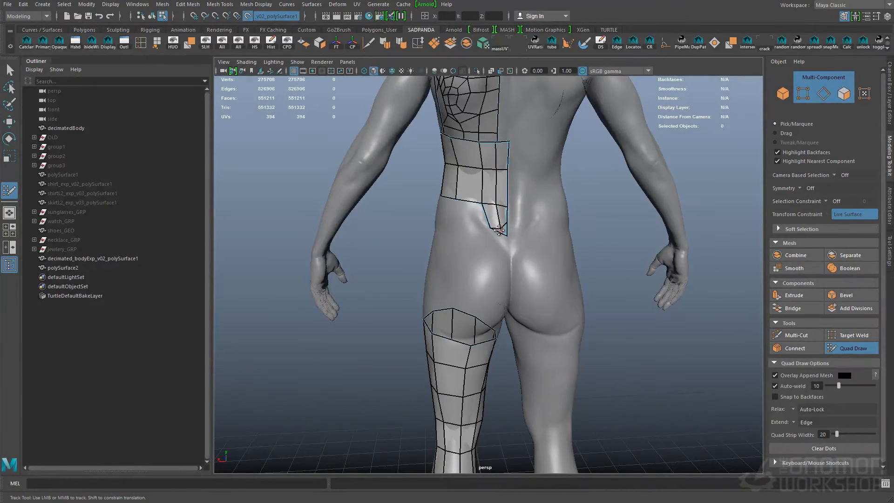
- Restart Quad Draw on the mesh and continue the quads across the hip and lower abdomen below the navel
left_click(491, 263)
left_click_drag(447, 259, 527, 254, "alt")
mouse_move(289, 205)
left_mouse_down("alt")
mouse_move(420, 209)
mouse_move(553, 244)
mouse_move(494, 232)
left_mouse_up("alt")
key("q")
left_click(890, 205)
left_click(889, 156)
left_click(859, 348)
mouse_move(410, 230)
left_mouse_down("alt")
mouse_move(467, 240)
mouse_move(524, 224)
left_mouse_up("alt")
left_click(456, 230)
left_click(475, 219, "shift")
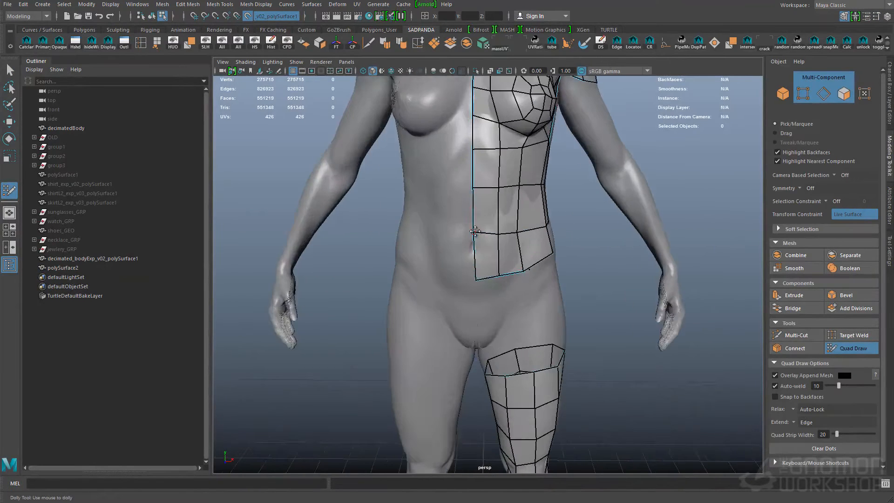
- Draw quads capping the left shoulder and upper arm and adjust the adjoining chest quads
middle_click_drag(475, 151, 465, 206, "alt")
left_click_drag(465, 206, 396, 209, "alt")
left_click(505, 205)
left_click(494, 189, "shift")
left_click_drag(601, 257, 514, 238, "alt")
left_click(446, 238, "shift")
left_click_drag(446, 238, 431, 247, "alt")
- Draw a strip of collar quads around the left side of the neck
left_click_drag(396, 302, 577, 317, "alt")
left_click(473, 297)
left_click(481, 291, "shift")
left_click_drag(517, 291, 468, 293, "alt")
left_click(471, 277)
left_click(485, 264)
left_click_drag(531, 264, 489, 262, "alt")
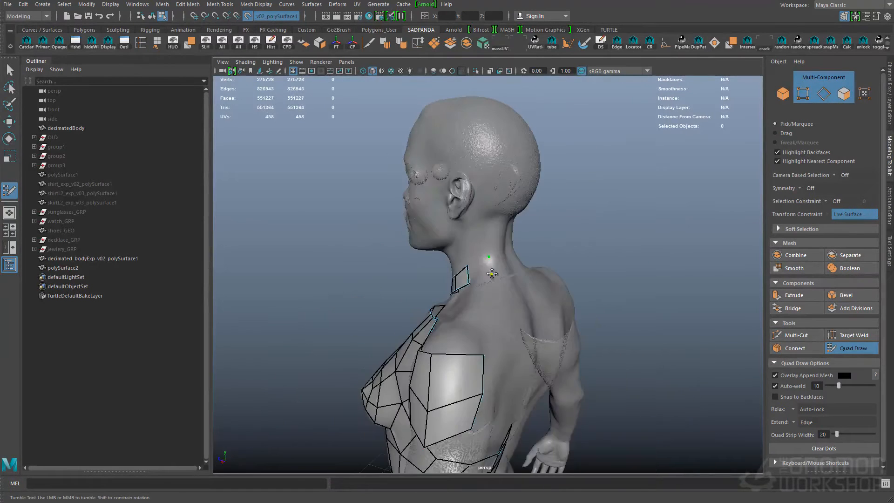
left_click_drag(559, 261, 494, 261, "alt")
left_click(492, 262, "shift")
- Extend the top edges of the left thigh mesh upward onto the hip
left_click_drag(590, 247, 620, 297, "alt")
middle_click_drag(620, 297, 601, 121, "alt")
left_click_drag(573, 289, 617, 291, "alt")
middle_click_drag(616, 291, 503, 273, "alt")
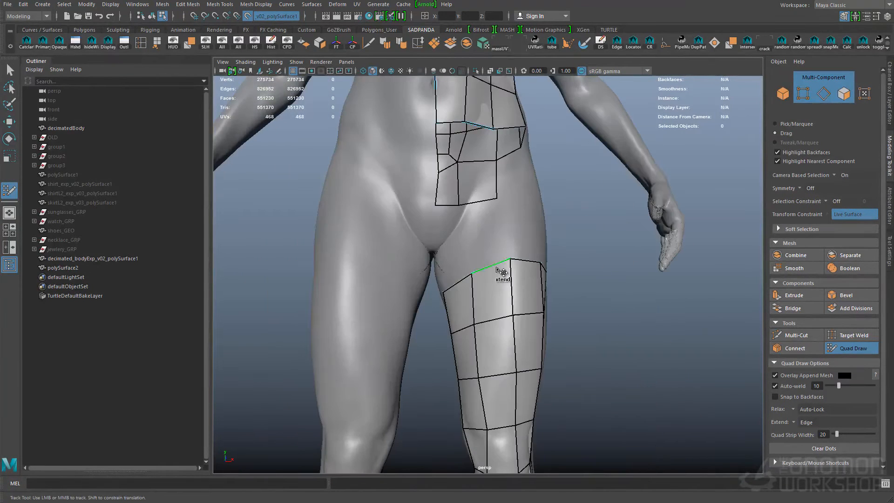
left_click_drag(582, 288, 377, 298, "alt")
left_click_drag(450, 297, 470, 293, "alt")
left_click_drag(529, 293, 489, 301, "alt")
- Fill the side of the left hip with quads and place dots for the next pelvis quads
middle_click_drag(489, 300, 494, 296, "alt")
left_click_drag(522, 279, 544, 233, "alt")
middle_click_drag(545, 233, 538, 253, "alt")
left_click_drag(538, 253, 535, 242, "alt")
left_click_drag(519, 180, 522, 204)
left_click_drag(521, 204, 526, 324)
left_click(502, 289, "shift")
left_click_drag(410, 270, 423, 289, "alt")
left_click(474, 250, "shift")
left_click(427, 204, "shift")
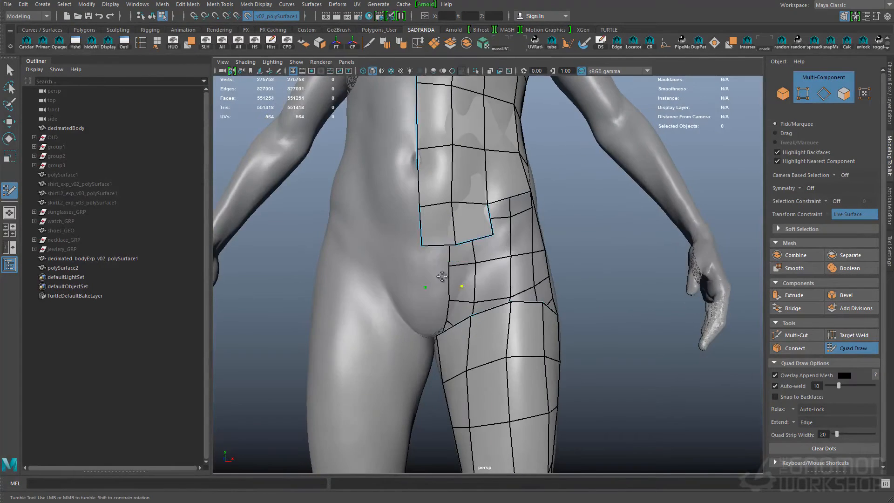
- Join the abdomen quads to the left hip quads and extend them down toward the groin
left_click_drag(510, 282, 517, 354, "alt")
left_click(492, 307, "shift")
left_click(494, 319, "shift")
left_click(514, 365, "ctrl+shift")
left_click(452, 351, "shift")
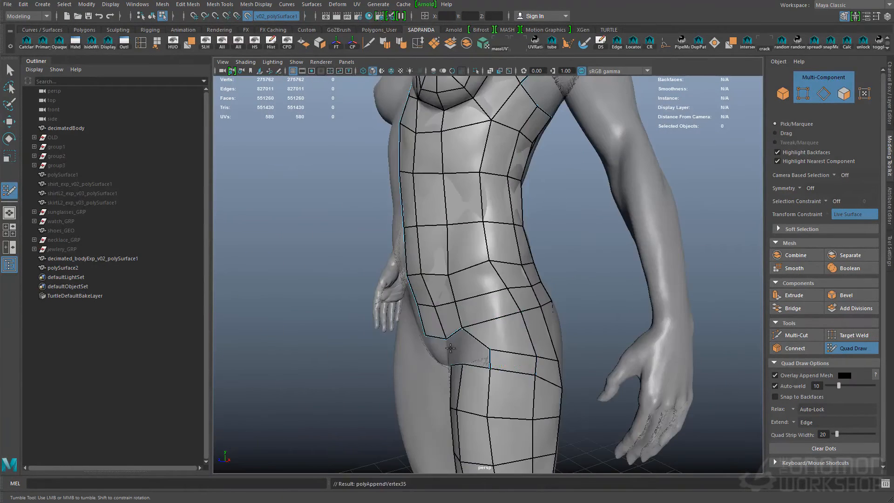
- Add quads to connect the left side of the back mesh with the shoulder and armpit quads
left_click_drag(452, 351, 495, 257, "alt")
middle_click_drag(493, 255, 476, 252, "alt")
middle_click_drag(533, 206, 683, 270, "alt")
left_click_drag(683, 269, 469, 337, "alt")
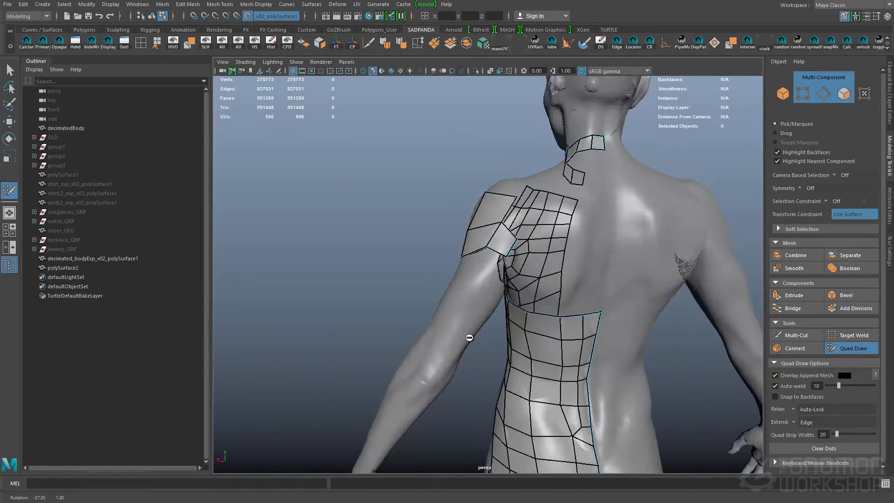
middle_click_drag(469, 337, 504, 302, "alt")
left_click_drag(534, 185, 551, 197)
- Place dots and draw a starting band of quads around the left arm near the elbow
left_click(466, 333)
left_click_drag(473, 313, 455, 343, "alt")
left_click(471, 336, "shift")
left_click(459, 344, "shift")
left_click(473, 329, "shift")
left_click_drag(494, 322, 511, 345, "alt")
left_click(460, 317, "ctrl")
middle_click_drag(511, 345, 552, 268, "alt")
left_click_drag(512, 280, 558, 294, "alt")
middle_click_drag(559, 294, 550, 396, "alt")
- Turn off Overlay Append Mesh and draw quads over the left shoulder between the upper chest and the collar strip
left_click(776, 376)
left_click_drag(442, 300, 543, 339, "alt")
right_click_drag(543, 339, 566, 326, "alt")
middle_click_drag(566, 326, 593, 279, "alt")
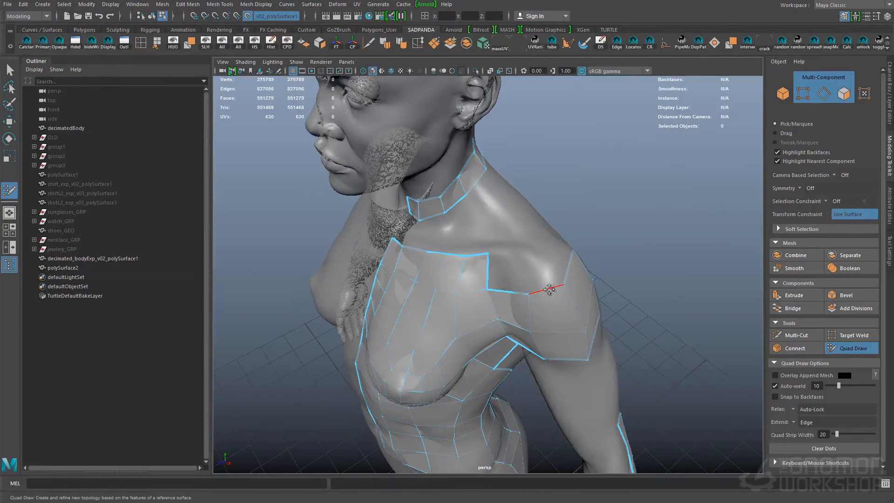
left_click_drag(569, 302, 548, 303, "alt")
left_click(505, 285)
left_click(495, 294, "shift")
right_click_drag(549, 303, 580, 300, "alt")
left_click(453, 299, "shift")
left_click(476, 296, "shift")
left_click_drag(531, 292, 479, 236, "alt")
left_click(491, 280, "ctrl")
- Leave the Quad Draw tool and save the scene
left_click_drag(550, 326, 606, 364, "alt")
key("q")
key("ctrl+s")
- Continue the quads around the left upper arm and down the forearm to the wrist
middle_click_drag(602, 336, 527, 273, "alt")
mouse_move(527, 273)
left_mouse_down("alt")
mouse_move(561, 292)
mouse_move(425, 275)
mouse_move(499, 285)
mouse_move(369, 327)
mouse_move(475, 367)
mouse_move(512, 350)
mouse_move(571, 368)
mouse_move(545, 362)
mouse_move(540, 417)
mouse_move(539, 394)
left_mouse_up("alt")
left_click(572, 290, "ctrl")
left_click(499, 285, "shift")
key("q")
double_click(509, 298)
left_click_drag(538, 393, 537, 390)
left_click_drag(512, 240, 525, 257, "alt")
left_click(531, 292, "ctrl")
left_click_drag(491, 304, 698, 186, "alt")
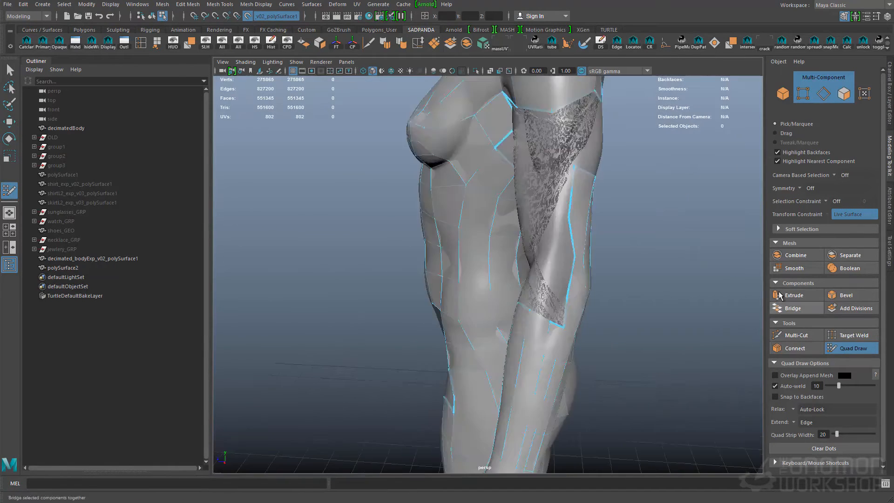
- Turn Overlay Append Mesh back on and fill and relax the quads over the left buttock
left_click(776, 375)
left_click_drag(558, 260, 615, 264, "alt")
middle_click_drag(615, 264, 647, 159, "alt")
left_click_drag(580, 284, 384, 253, "alt")
right_click_drag(384, 254, 344, 251, "alt")
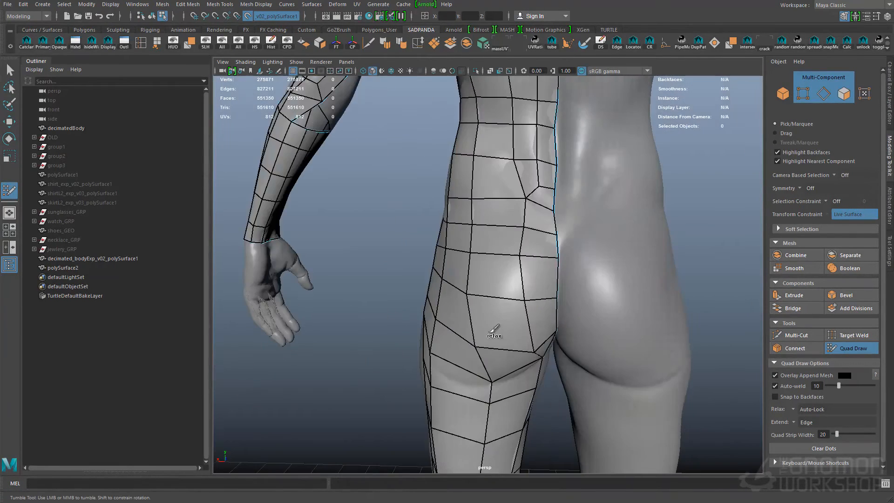
left_click_drag(563, 300, 527, 302, "alt")
left_click_drag(466, 279, 571, 255, "alt")
- Fill the open strip across the left front of the pelvis with quads joining the abdomen to the upper thigh
left_click_drag(515, 293, 568, 293, "alt")
middle_click_drag(536, 293, 508, 291, "alt")
left_click_drag(508, 292, 488, 264, "alt")
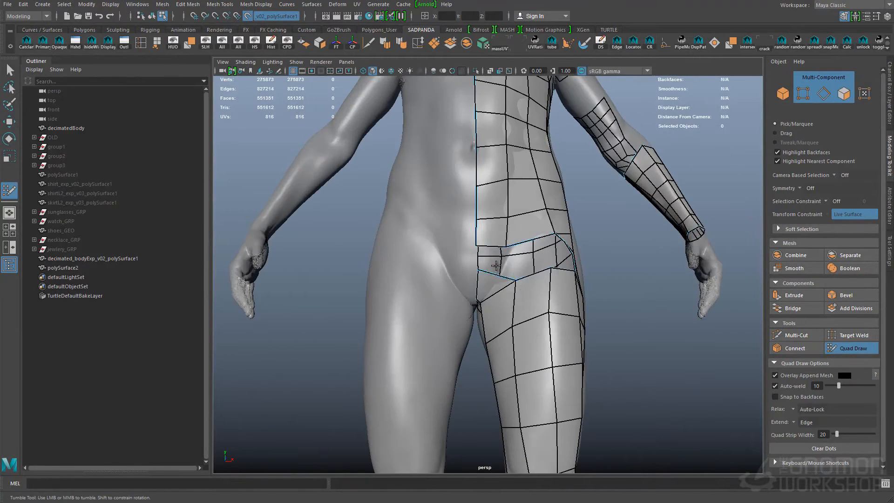
left_click_drag(542, 288, 590, 224, "alt")
left_click(533, 228, "ctrl")
left_click_drag(533, 228, 542, 227, "alt")
left_click_drag(543, 226, 557, 214)
left_click(526, 231, "ctrl+shift")
left_click(531, 230)
left_click_drag(522, 247, 553, 245, "alt")
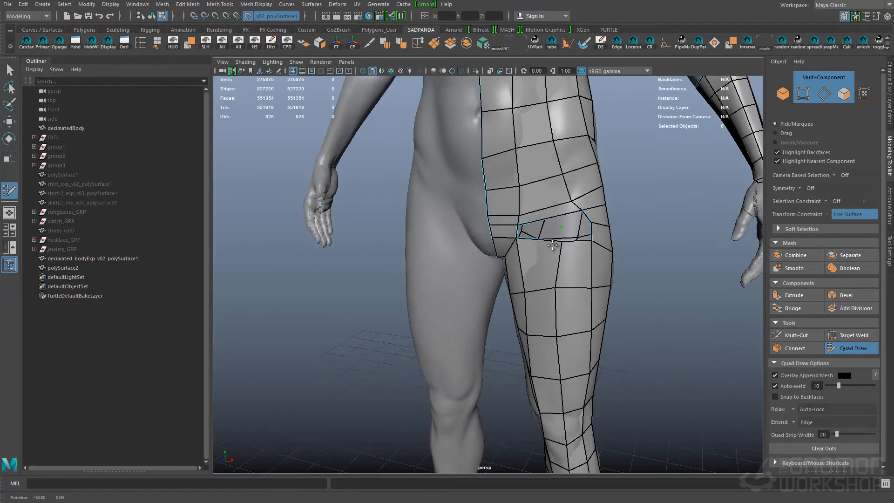
- Close the remaining gap where the left thigh meets the hip with quads and relax the surrounding vertices
middle_click_drag(560, 318, 495, 286, "alt")
middle_click_drag(545, 249, 550, 314, "alt")
left_click_drag(539, 215, 517, 289, "alt")
left_click(490, 259, "shift")
left_click(474, 227, "ctrl")
left_click(451, 224, "shift")
left_click_drag(448, 305, 443, 280, "alt")
middle_click_drag(443, 280, 442, 313, "alt")
left_click(513, 361, "shift")
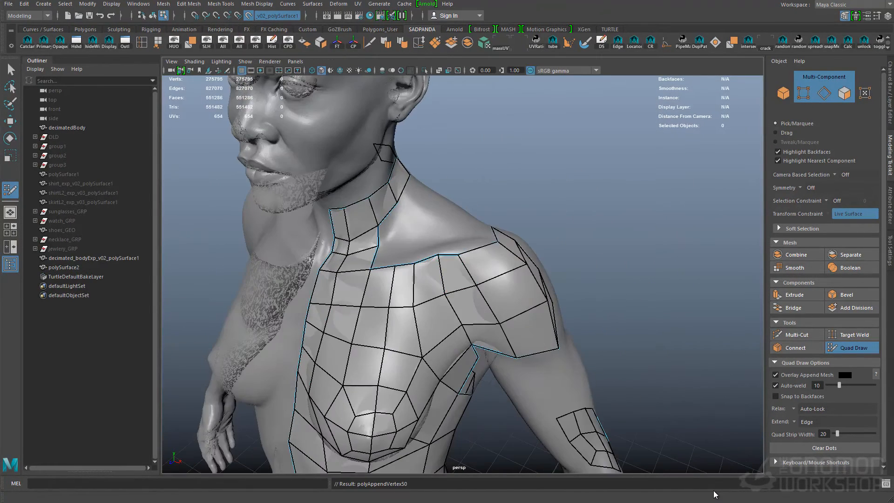
- Add quads on the front of the left shoulder at the outer end of the collarbone
left_click_drag(439, 259, 427, 257)
left_click_drag(395, 270, 395, 274)
left_click_drag(466, 242, 479, 258, "alt")
left_click(466, 240)
left_click(448, 251)
left_click(449, 252, "shift")
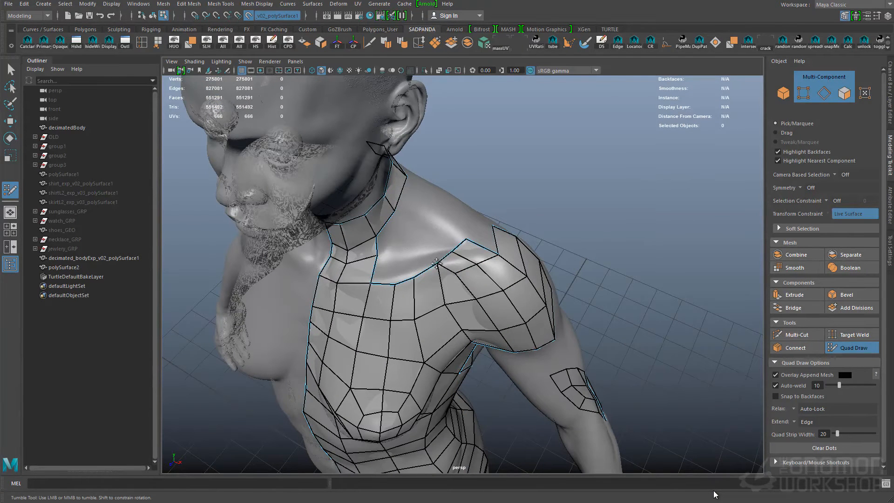
- Continue the quads over the top of the left shoulder and adjust the vertices along its open edge
left_click_drag(337, 283, 373, 275, "alt")
left_click(487, 261, "shift")
mouse_move(486, 261)
left_mouse_down("alt")
mouse_move(522, 288)
mouse_move(420, 261)
left_mouse_up("alt")
left_click_drag(495, 313, 497, 342, "shift")
left_click_drag(551, 366, 487, 281, "alt")
left_click(491, 244)
left_click(489, 280)
left_click(468, 263, "shift")
left_click_drag(475, 251, 381, 272, "alt")
middle_click_drag(381, 272, 504, 134, "alt")
- Turn off Overlay Append Mesh and draw a band of quads around the left elbow
left_click(811, 377)
middle_click_drag(484, 317, 451, 228, "alt")
left_click(449, 226, "shift")
mouse_move(449, 228)
left_mouse_down("alt")
mouse_move(410, 233)
mouse_move(442, 228)
mouse_move(484, 242)
mouse_move(509, 213)
mouse_move(469, 230)
mouse_move(517, 225)
mouse_move(483, 300)
mouse_move(489, 202)
mouse_move(439, 237)
mouse_move(499, 257)
mouse_move(459, 242)
left_mouse_up("alt")
left_click(474, 260)
left_click(465, 238, "shift")
left_click(469, 229, "shift")
left_click(489, 202, "shift")
left_click(463, 281, "shift")
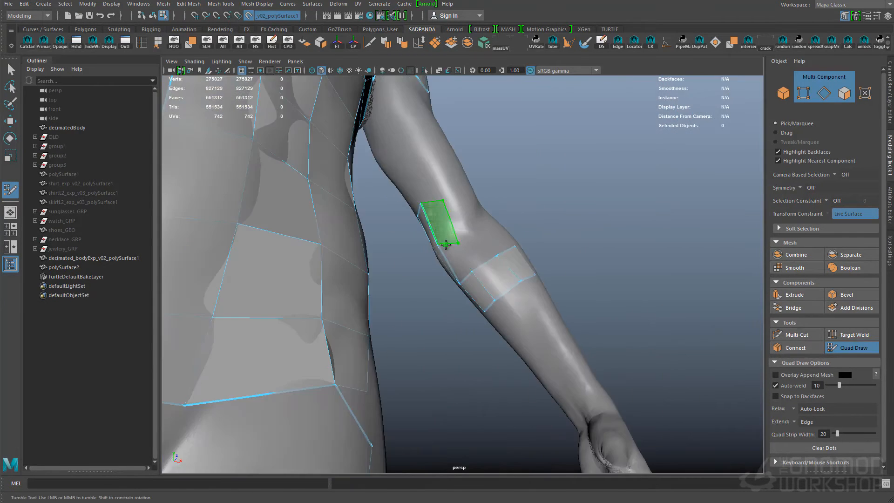
left_click_drag(446, 199, 420, 297, "alt")
left_click(469, 210, "shift")
- Save the scene outside the Quad Draw tool and resume Quad Draw with Overlay Append Mesh turned on
key("q")
key("ctrl+s")
left_click(550, 353)
left_click(852, 348)
left_click(803, 376)
mouse_move(484, 303)
left_mouse_down("alt")
mouse_move(573, 348)
mouse_move(553, 307)
left_mouse_up("alt")
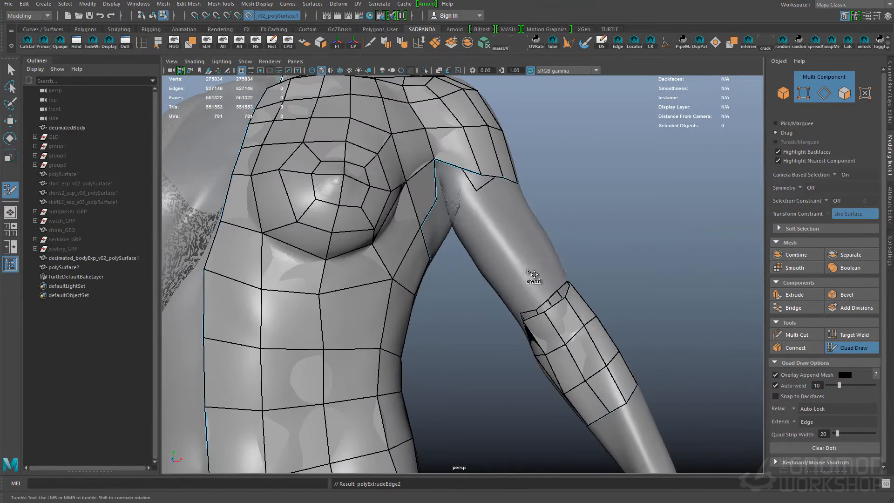
- Extend the elbow quads up the left upper arm toward the shoulder and relax them
left_click_drag(620, 353, 467, 256, "alt")
left_click_drag(556, 354, 536, 344, "alt")
left_click(463, 232, "shift")
left_click_drag(463, 231, 448, 278, "alt")
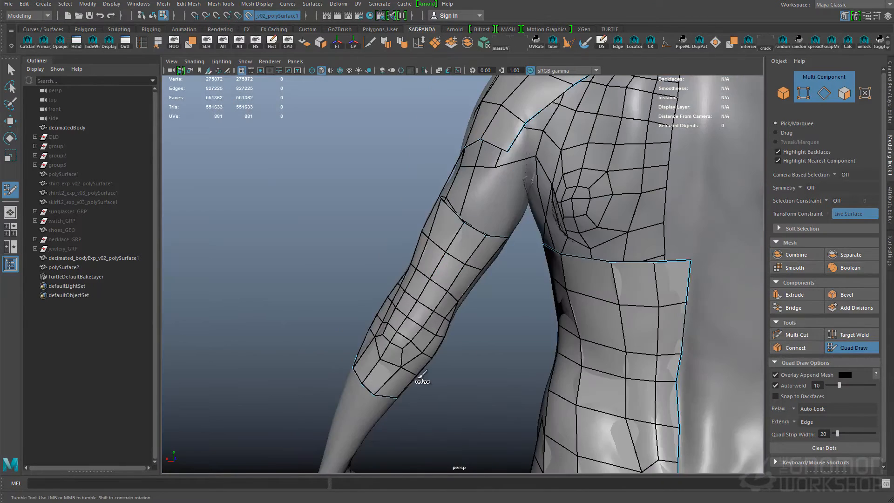
left_click_drag(421, 375, 556, 373, "alt")
middle_click_drag(557, 372, 533, 259, "alt")
- Join the upper arm quads to the left shoulder, extend the sleeve down to the wrist and relax it
left_click_drag(580, 362, 435, 286, "alt")
left_click(533, 312, "ctrl")
left_click(435, 286, "ctrl")
left_click(413, 193, "ctrl")
left_click_drag(413, 193, 543, 191, "alt")
middle_click_drag(543, 191, 558, 228, "alt")
right_click_drag(558, 228, 455, 326, "alt")
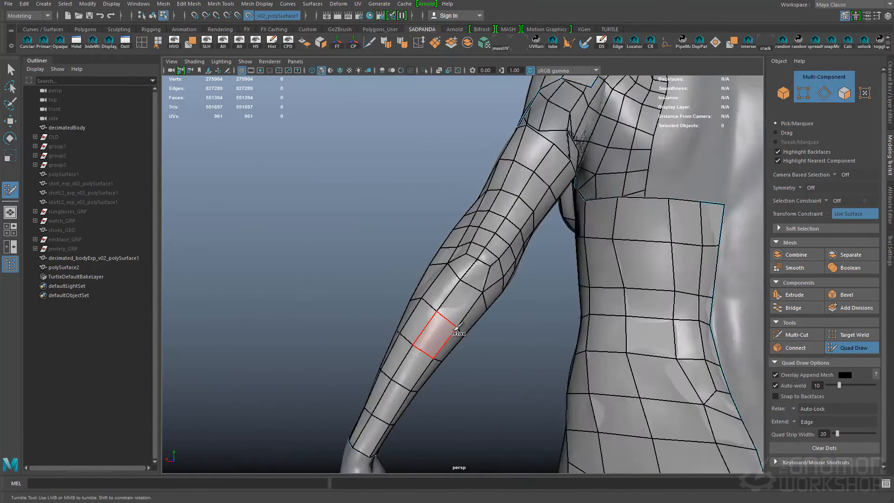
- Draw quads from the back of the left shoulder across the shoulder blade toward the spine
middle_click_drag(455, 326, 470, 308, "alt")
left_click(472, 298, "shift")
left_click(487, 299, "shift")
left_click_drag(487, 299, 489, 275, "alt")
left_click(483, 269, "shift")
left_click(484, 254, "shift")
left_click(487, 237, "shift")
left_click_drag(488, 238, 480, 266, "alt")
middle_click_drag(480, 265, 488, 248, "alt")
left_click_drag(488, 248, 593, 259, "alt")
left_click(487, 233, "shift")
left_click_drag(612, 305, 474, 264, "alt")
left_click(491, 280, "shift")
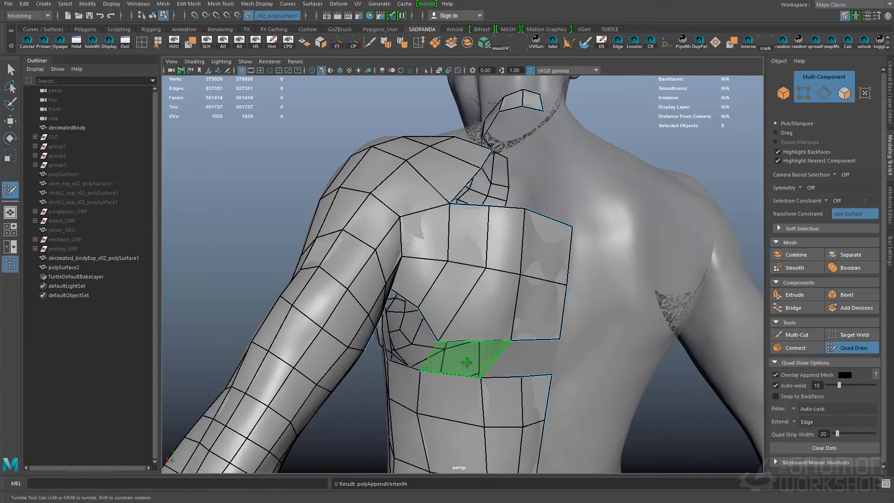
- Fill the gap between the shoulder blade quads and the lower back quads on the left side
left_click_drag(491, 406, 531, 358, "alt")
mouse_move(550, 319)
left_mouse_down("alt")
mouse_move(460, 288)
mouse_move(613, 350)
mouse_move(455, 371)
mouse_move(462, 300)
mouse_move(554, 318)
left_mouse_up("alt")
left_click(530, 301, "shift")
left_click(497, 305, "shift")
left_click(465, 303, "shift")
left_click(487, 311, "shift")
mouse_move(487, 311)
left_mouse_down("alt")
mouse_move(344, 298)
mouse_move(340, 309)
mouse_move(573, 274)
mouse_move(662, 279)
left_mouse_up("alt")
left_click(539, 295)
left_click(516, 290)
left_click(526, 309, "shift")
left_click(483, 293)
left_click(499, 308, "shift")
- Leave and reactivate Quad Draw, and fill the open area between the collar strip and the left shoulder
key("q")
left_click_drag(642, 326, 533, 339, "alt")
key("y")
left_click(477, 288)
left_click(533, 309, "shift")
mouse_move(533, 310)
left_mouse_down("alt")
mouse_move(427, 295)
mouse_move(543, 295)
left_mouse_up("alt")
left_click(472, 301, "shift")
left_click(466, 261)
left_click(475, 270, "shift")
left_click_drag(419, 261, 484, 284, "alt")
left_click(449, 284)
- Refine the left upper chest with additional edge loops and quads toward the armpit
left_click_drag(505, 355, 469, 243, "alt")
left_click(454, 289, "shift")
left_click_drag(410, 298, 476, 261, "alt")
mouse_move(431, 244)
left_mouse_down("alt")
mouse_move(475, 170)
mouse_move(443, 244)
left_mouse_up("alt")
left_click(443, 243, "shift")
left_click_drag(423, 306, 470, 284, "alt")
left_click(515, 240, "shift")
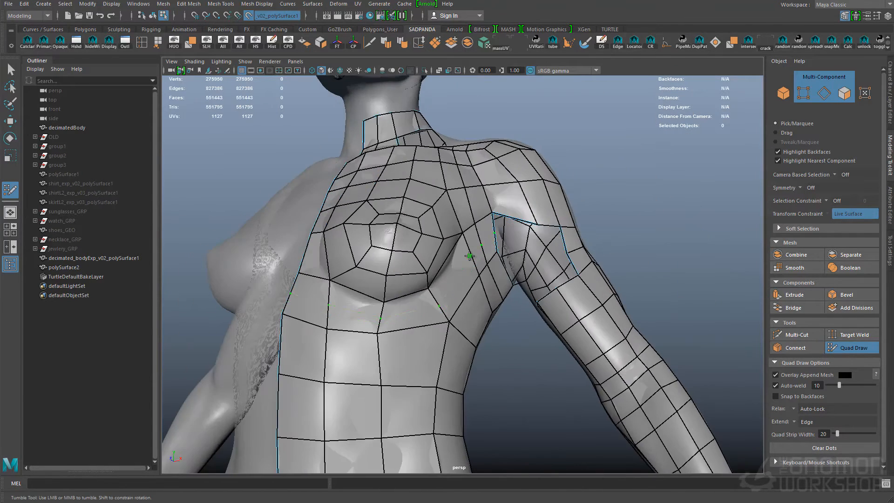
- Insert an edge loop below the left breast and continue the quads around the side of the ribs
middle_click_drag(346, 365, 397, 305, "alt")
left_click_drag(397, 306, 474, 246, "alt")
right_click_drag(473, 245, 523, 295, "alt")
left_click_drag(523, 296, 526, 187, "alt")
middle_click_drag(526, 187, 519, 258, "alt")
left_click_drag(519, 257, 458, 280, "alt")
left_click(446, 275, "ctrl+shift")
left_click(490, 292, "ctrl+shift")
left_click(469, 293)
- Undo the last three mesh edits
left_click_drag(480, 318, 454, 223, "alt")
key("ctrl+z")
key("ctrl+z")
key("ctrl+z")
key("ctrl+z")
key("ctrl+z")
- Fill the underside of the left armpit with quads between the torso and the upper arm
left_click_drag(474, 379, 426, 298, "alt")
right_click_drag(426, 298, 457, 323, "alt")
left_click_drag(457, 323, 399, 290, "alt")
left_click(462, 275, "ctrl")
right_click_drag(399, 289, 498, 259, "alt")
left_click(498, 260, "shift")
mouse_move(497, 260)
left_mouse_down("alt")
mouse_move(479, 253)
mouse_move(495, 248)
left_mouse_up("alt")
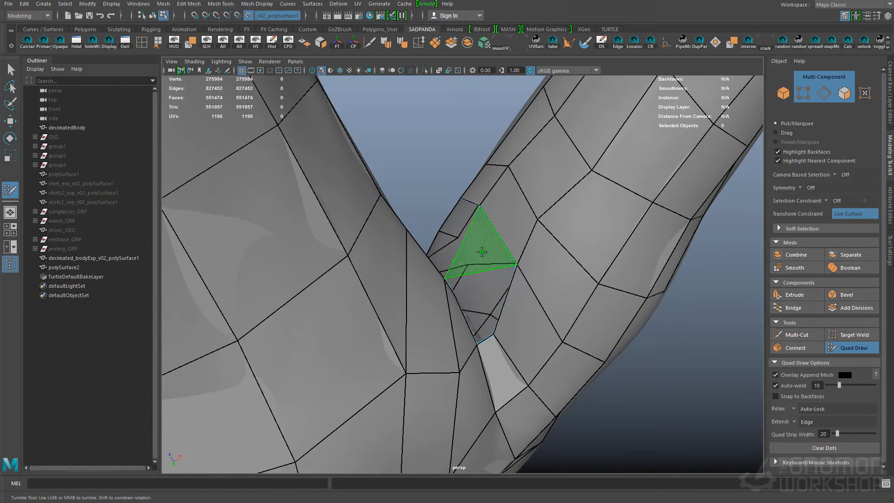
- Adjust the vertices and quads along the front of the left armpit opening
left_click_drag(486, 282, 497, 311)
left_click_drag(497, 311, 515, 254, "alt")
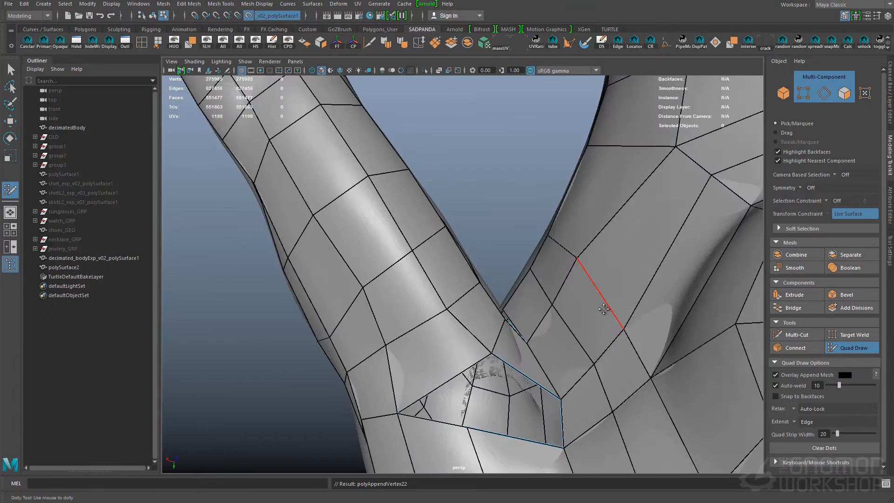
left_click_drag(579, 259, 536, 247, "alt")
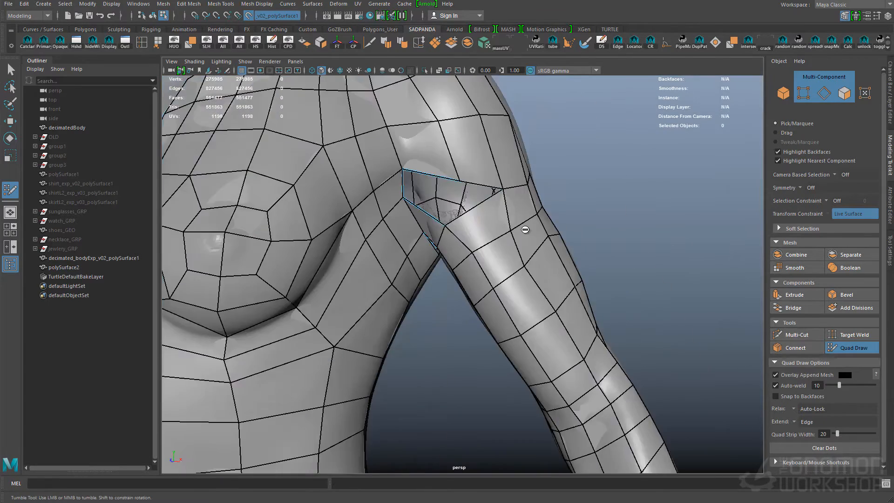
right_click_drag(536, 247, 564, 237, "alt")
left_click(502, 208, "shift")
mouse_move(502, 209)
left_mouse_down("alt")
mouse_move(624, 284)
mouse_move(475, 292)
left_mouse_up("alt")
left_click(624, 285, "shift")
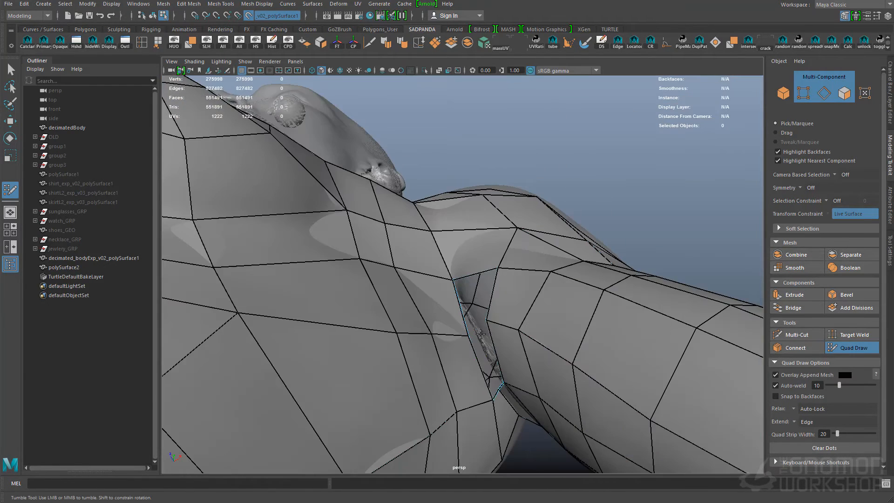
- Reposition the vertices inside the left armpit and narrow the opening with quads joining the torso to the arm
right_click_drag(492, 371, 539, 412, "alt")
left_click_drag(525, 385, 543, 407)
left_click_drag(542, 406, 524, 309, "alt")
left_click_drag(496, 398, 576, 320, "alt")
left_click_drag(490, 318, 759, 364, "alt")
left_click_drag(523, 299, 511, 276, "alt")
left_click(469, 310, "shift")
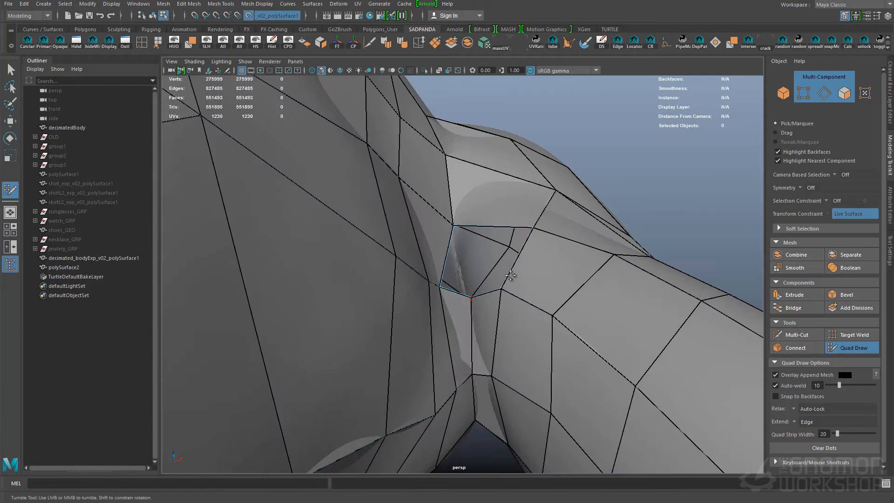
right_click_drag(510, 276, 513, 276, "alt")
left_click_drag(513, 275, 479, 268, "alt")
left_click(479, 267, "shift")
- Refine the quads where the torso meets the upper arm at the left armpit, undoing one unwanted edit
left_click_drag(619, 319, 540, 400, "alt")
key("ctrl+z")
middle_click_drag(540, 401, 539, 238, "alt")
mouse_move(479, 340)
left_mouse_down("alt")
mouse_move(417, 367)
mouse_move(439, 376)
left_mouse_up("alt")
left_click(417, 368)
middle_click_drag(439, 376, 456, 367, "alt")
left_click(456, 394)
left_click(458, 368, "shift")
- Insert additional edge loops across the left chest, torso and arm of the garment mesh
left_click_drag(458, 369, 569, 274, "alt")
right_click_drag(569, 273, 471, 216, "alt")
left_click_drag(471, 215, 477, 253, "alt")
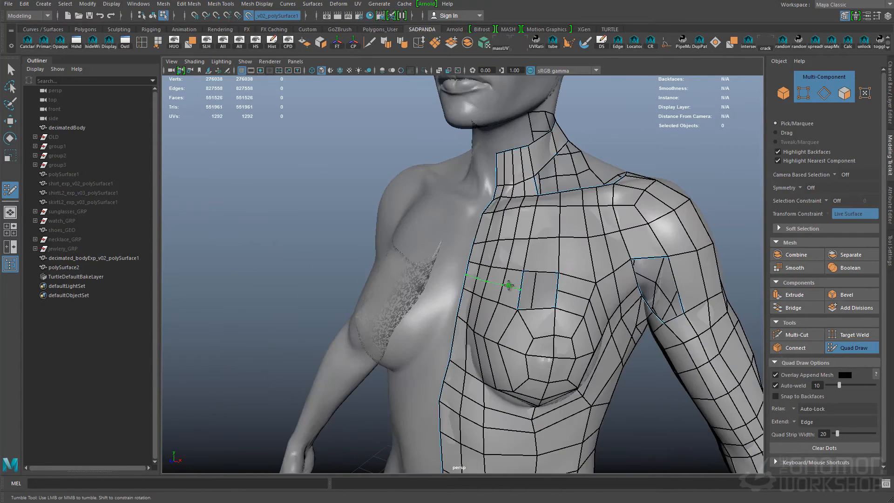
left_click_drag(513, 322, 534, 206, "alt")
middle_click_drag(517, 373, 505, 121, "alt")
left_click_drag(493, 363, 478, 311, "alt")
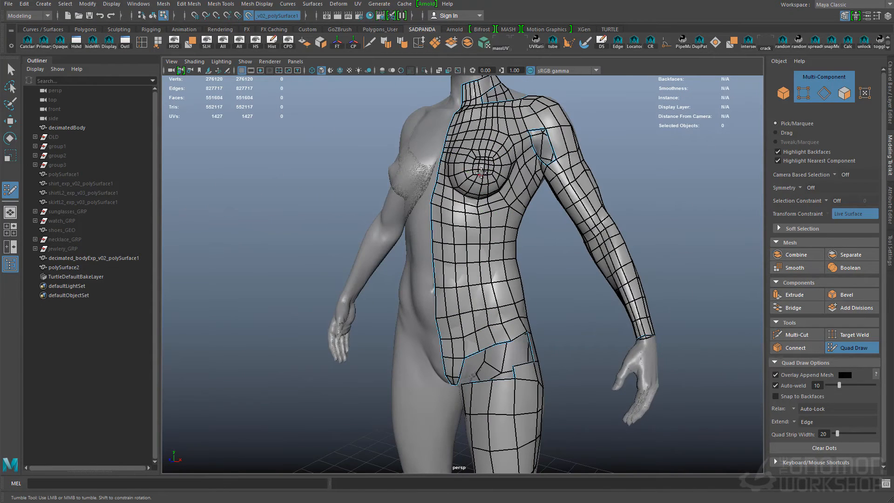
- Fill the open area at the front of the left hip with quads joining the torso to the thigh
left_click_drag(508, 357, 560, 253, "alt")
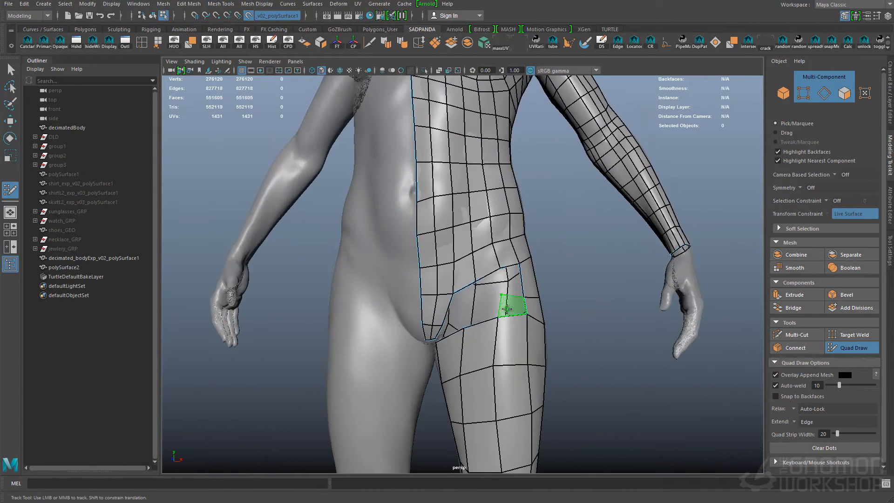
scroll(452, 308, "up", 2)
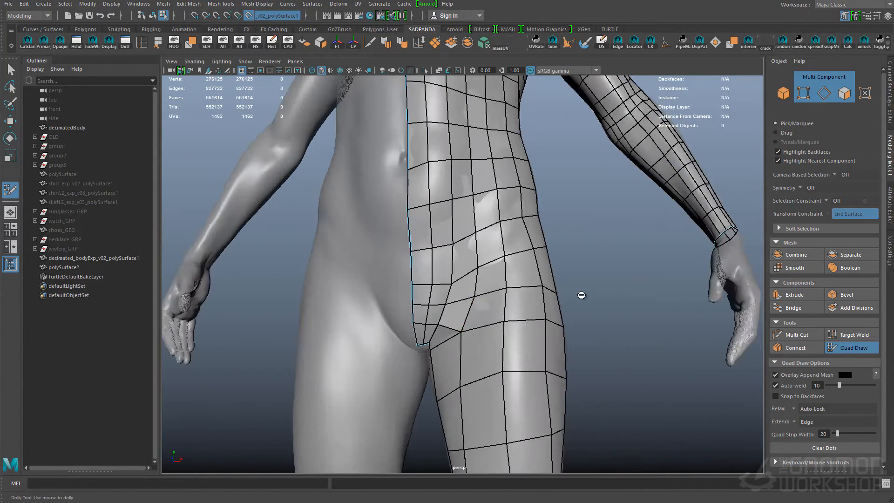
left_click_drag(466, 289, 530, 401, "alt")
left_click(531, 399, "ctrl")
mouse_move(438, 220)
left_mouse_down("alt")
mouse_move(591, 322)
mouse_move(468, 207)
mouse_move(429, 246)
mouse_move(490, 299)
mouse_move(587, 238)
mouse_move(571, 247)
left_mouse_up("alt")
right_click_drag(475, 235, 531, 315, "alt")
left_click(473, 203, "shift")
- Insert edge loops around the left hip and thigh to make the quads denser and more even
left_click_drag(473, 203, 517, 325, "alt")
left_click_drag(454, 248, 424, 233, "alt")
right_click_drag(423, 233, 466, 242, "alt")
middle_click_drag(373, 156, 427, 237)
left_click_drag(426, 237, 468, 291, "alt")
left_click(499, 284, "shift")
mouse_move(359, 279)
left_mouse_down("alt")
mouse_move(355, 250)
mouse_move(466, 289)
mouse_move(409, 316)
mouse_move(434, 343)
mouse_move(483, 321)
mouse_move(433, 276)
left_mouse_up("alt")
left_click(434, 343, "ctrl+shift")
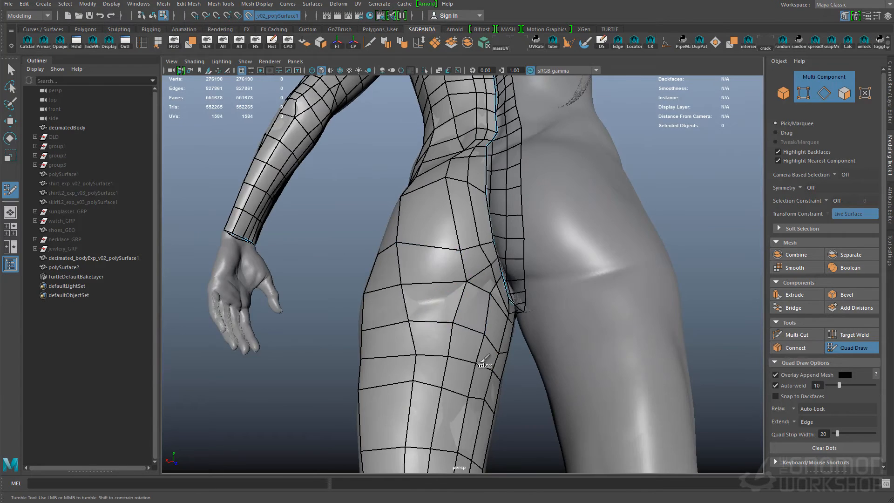
- Relax the quads on the back of the left thigh, add edge loops down the leg, and save the scene
left_click_drag(485, 358, 448, 282, "alt")
middle_click_drag(452, 298, 526, 213, "alt")
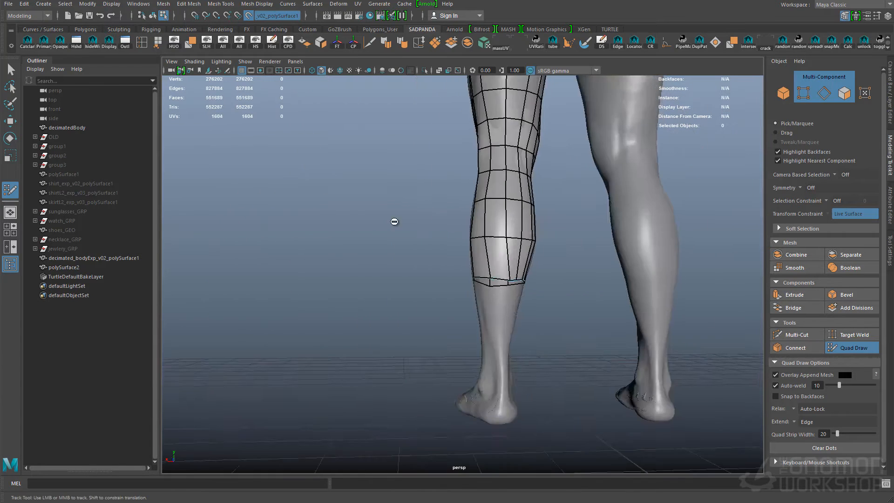
left_click_drag(527, 214, 529, 200, "alt")
middle_click_drag(529, 200, 476, 256, "alt")
left_click_drag(476, 256, 505, 228, "alt")
middle_click_drag(504, 228, 457, 322, "alt")
right_click_drag(457, 322, 529, 306, "alt")
key("ctrl+s")
key("Return")
- Adjust the vertices around the front opening of the left armpit
left_click_drag(529, 306, 495, 261, "alt")
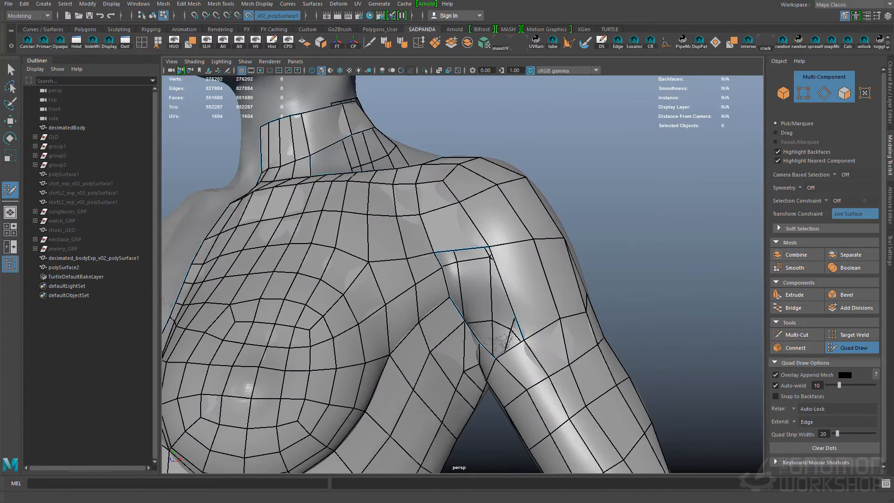
mouse_move(563, 355)
left_mouse_down("alt")
mouse_move(460, 369)
mouse_move(538, 240)
mouse_move(642, 261)
mouse_move(440, 273)
mouse_move(512, 228)
mouse_move(469, 313)
mouse_move(505, 267)
mouse_move(540, 279)
left_mouse_up("alt")
right_click_drag(540, 279, 507, 409, "alt")
middle_click_drag(508, 410, 582, 278, "alt")
right_click_drag(601, 401, 539, 280, "alt")
left_click_drag(539, 279, 424, 315, "alt")
- Extend the mesh from the left calf down to the ankle
left_click_drag(435, 179, 503, 309, "alt")
right_click_drag(503, 310, 493, 175, "alt")
middle_click_drag(494, 174, 489, 289, "alt")
left_click_drag(489, 290, 405, 298, "alt")
right_click_drag(405, 298, 482, 323, "alt")
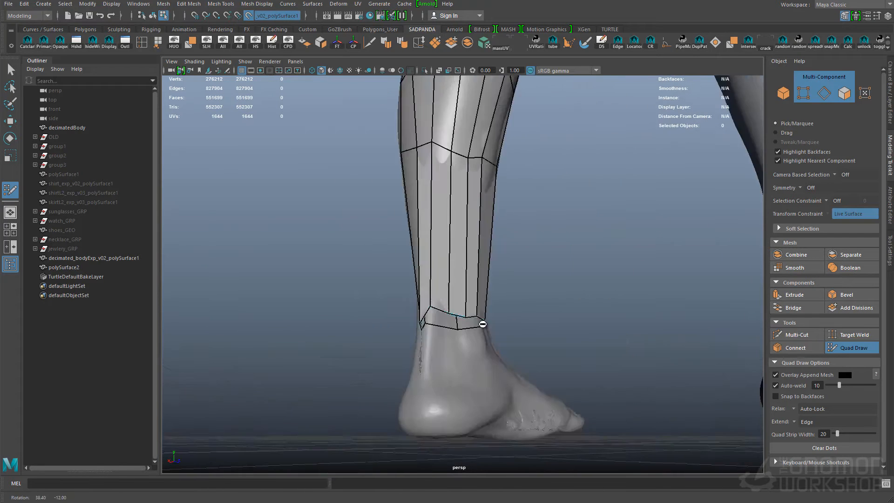
- Insert evenly spaced edge loops around the left lower leg between the knee and ankle
left_click(472, 251, "ctrl")
left_click_drag(473, 251, 410, 242, "alt")
right_click_drag(508, 233, 482, 204, "alt")
left_click_drag(481, 237, 525, 216, "alt")
middle_click_drag(525, 216, 487, 218, "alt")
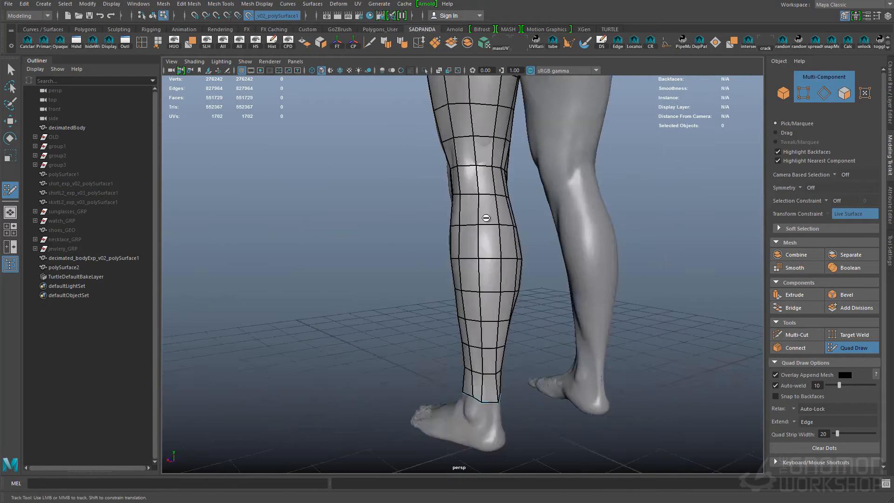
- Rework the edges over the back of the left shoulder and shoulder blade
left_click_drag(437, 229, 490, 343, "alt")
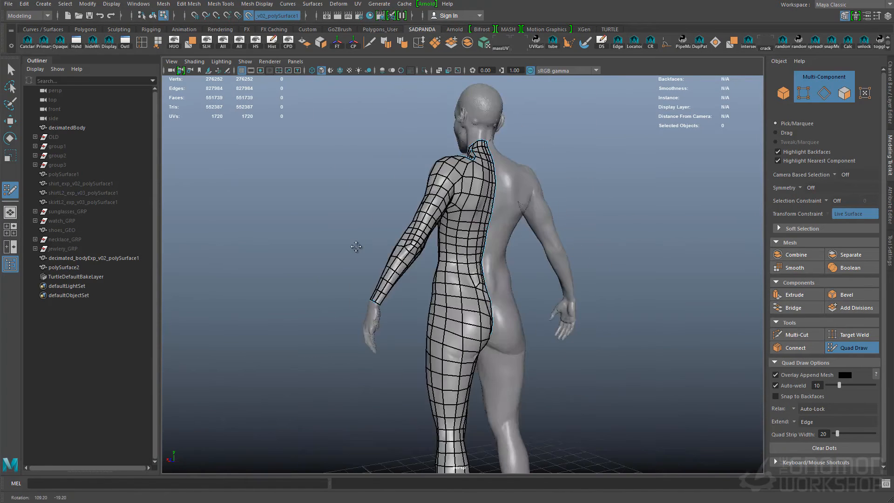
right_click_drag(531, 254, 583, 256, "alt")
key("y")
left_click_drag(583, 256, 466, 321, "alt")
right_click_drag(466, 321, 522, 338, "alt")
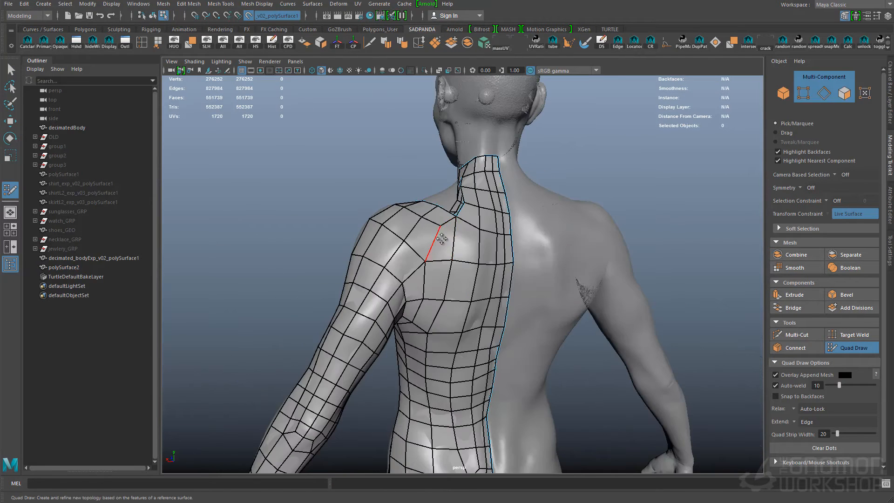
left_click_drag(445, 244, 447, 295, "alt")
left_click_drag(483, 267, 523, 259, "alt")
- Add quads inside the front of the left armpit to shrink the opening between the chest and arm
left_click_drag(480, 236, 560, 279, "alt")
left_click(485, 282, "shift")
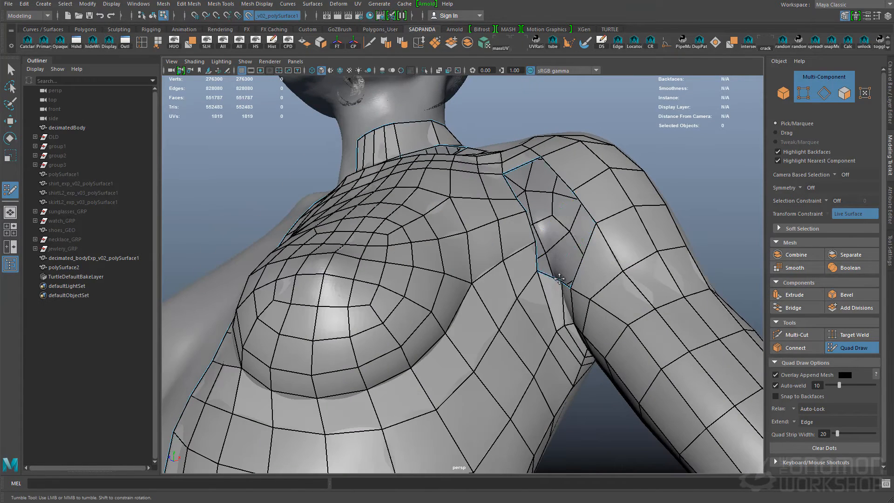
left_click(590, 236, "shift")
mouse_move(590, 237)
left_mouse_down("alt")
mouse_move(517, 281)
mouse_move(501, 266)
mouse_move(554, 277)
mouse_move(521, 261)
left_mouse_up("alt")
left_click(517, 280, "shift")
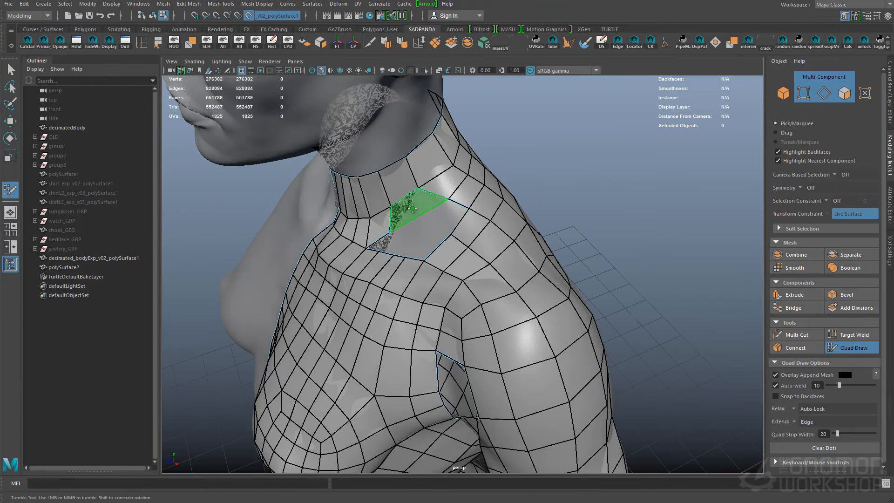
- Partly fill the gap between the collar and the top of the left shoulder with quads
left_click_drag(541, 197, 566, 207, "alt")
left_click_drag(423, 255, 486, 271)
left_click(483, 273, "ctrl+shift")
left_click_drag(542, 300, 418, 205, "alt")
left_click_drag(399, 264, 411, 393, "alt")
middle_click_drag(411, 393, 489, 436, "alt")
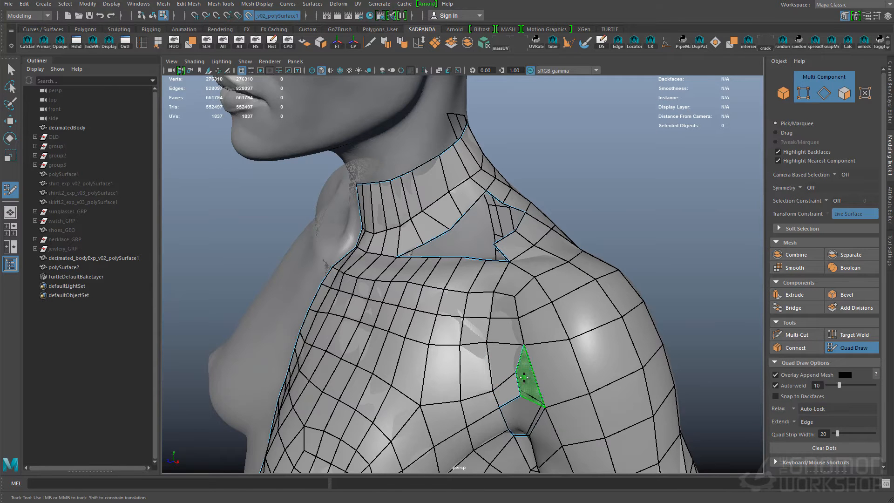
- Close quads at the front of the left armpit and reshape the collar quads bordering the shoulder gap
mouse_move(409, 338)
left_mouse_down("shift")
mouse_move(380, 309)
mouse_move(447, 303)
mouse_move(459, 254)
mouse_move(459, 279)
left_mouse_up("shift")
left_click_drag(458, 279, 405, 275, "alt")
middle_click_drag(459, 309, 480, 305, "alt")
left_click_drag(471, 275, 419, 256, "alt")
left_click(481, 275)
left_click(498, 286, "shift")
left_click(482, 259, "shift")
left_click_drag(424, 209, 462, 223, "alt")
right_click_drag(461, 224, 480, 233, "alt")
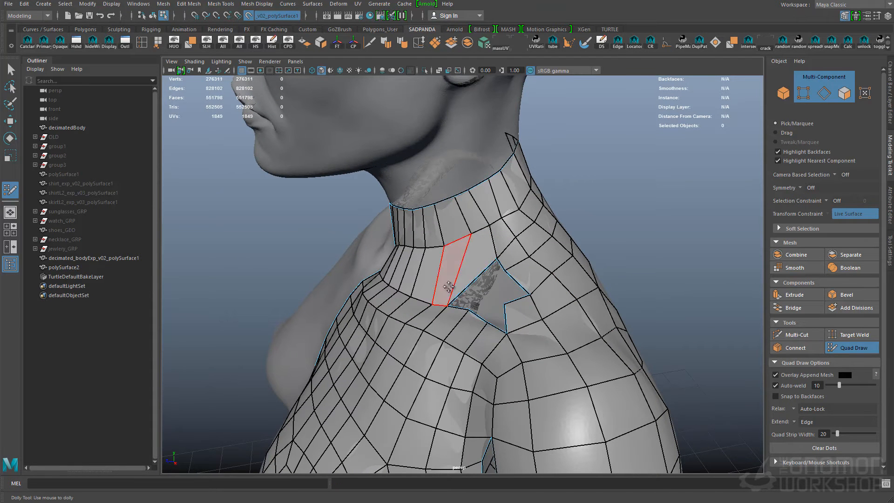
- Fill the remaining gap beside the neck and insert edge loops through the collar and shoulder
left_click(472, 291, "shift")
left_click_drag(472, 291, 520, 328, "alt")
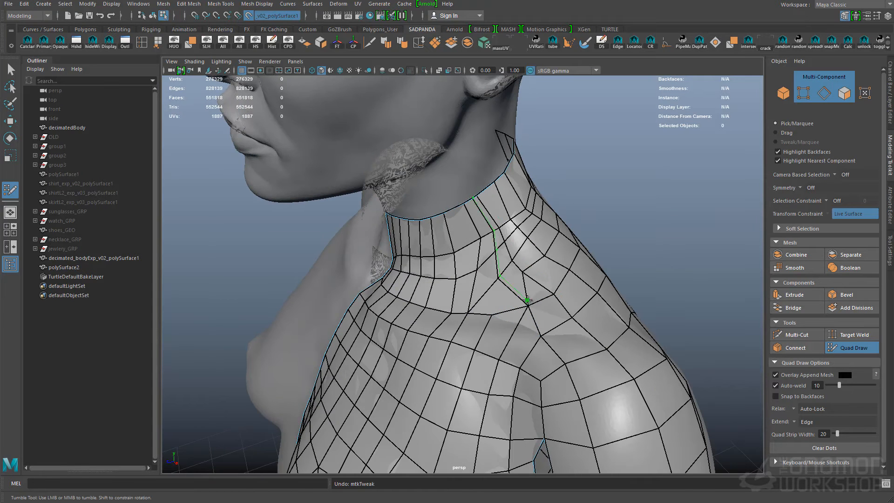
left_click_drag(481, 248, 540, 266, "shift")
left_click_drag(540, 266, 466, 307, "alt")
left_click_drag(517, 284, 472, 374, "alt")
- Rework and close the quads on top of the left shoulder below the collar, and save the scene
left_click(491, 292, "ctrl+shift")
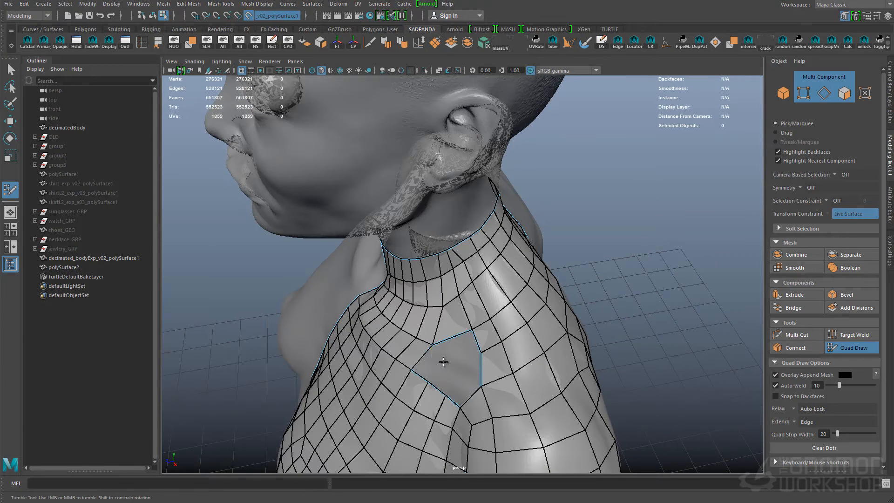
left_click_drag(513, 322, 503, 288, "alt")
right_click_drag(503, 289, 438, 298, "alt")
middle_click_drag(466, 354, 475, 233, "alt")
key("ctrl+s")
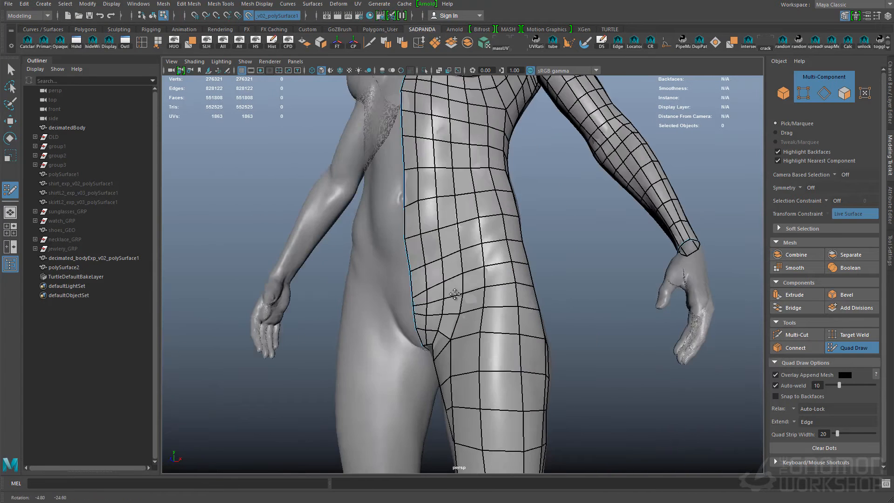
- Place dots around the nail of the left big toe and fill them with quads
middle_click_drag(475, 372, 465, 158, "alt")
left_click_drag(470, 280, 502, 336, "alt")
middle_click_drag(503, 336, 461, 308, "alt")
right_click_drag(433, 316, 490, 353, "alt")
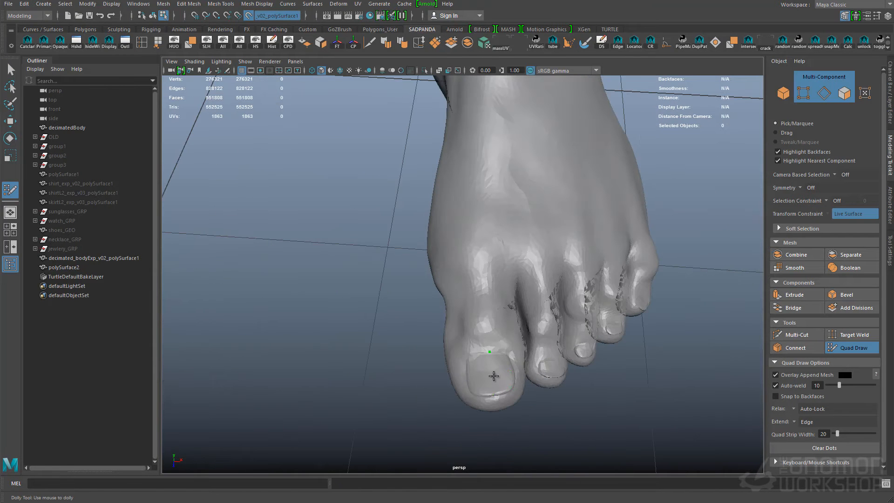
mouse_move(519, 395)
left_mouse_down("alt")
mouse_move(459, 341)
mouse_move(508, 355)
mouse_move(517, 396)
left_mouse_up("alt")
left_click(455, 340, "shift")
left_click(494, 356)
left_click(524, 350)
left_click(512, 373, "shift")
- Extend the big toe's quads back over its upper side toward the foot
middle_click_drag(517, 396, 523, 369, "alt")
left_click_drag(523, 369, 466, 345, "alt")
left_click(409, 242)
left_click(495, 233)
left_click(475, 298, "shift")
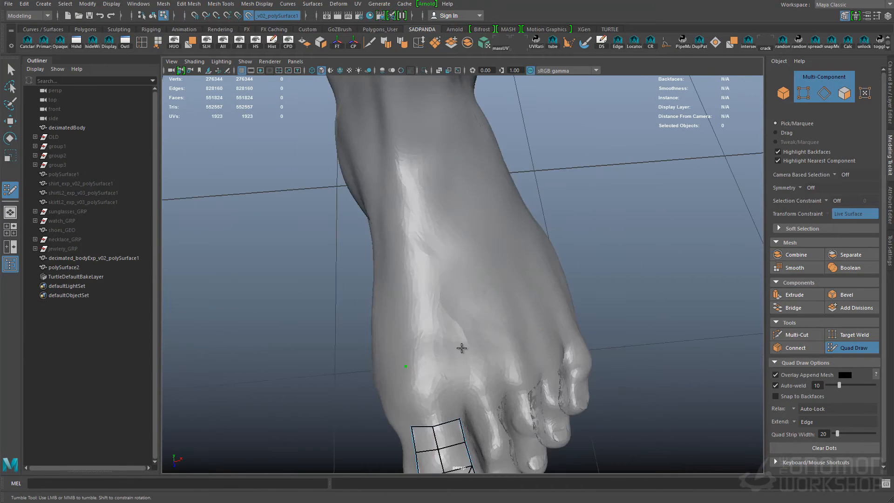
- Lay out dots across the top of the left foot and fill them with quads
left_click(526, 307, "shift")
mouse_move(526, 307)
left_mouse_down("alt")
mouse_move(477, 261)
mouse_move(536, 274)
left_mouse_up("alt")
mouse_move(459, 280)
left_mouse_down("alt")
mouse_move(419, 278)
mouse_move(519, 303)
mouse_move(495, 256)
mouse_move(449, 300)
mouse_move(545, 285)
mouse_move(485, 303)
mouse_move(511, 340)
mouse_move(447, 322)
mouse_move(525, 351)
mouse_move(441, 339)
mouse_move(465, 369)
mouse_move(577, 337)
mouse_move(539, 330)
left_mouse_up("alt")
left_click(444, 278, "ctrl")
left_click(519, 303, "shift")
left_click(510, 266)
left_click(470, 271)
left_click(430, 264)
- Continue the quads from the instep along the side of the left foot toward the ankle
left_click(390, 303)
left_click(443, 303)
left_click(448, 361)
left_click(392, 368)
left_click(374, 340, "shift")
left_click(416, 334, "shift")
left_click(459, 355)
left_click(459, 303)
left_click(423, 329, "shift")
- Build quads around the left heel and ankle, leading up to the lower edge of the leg mesh
left_click_drag(539, 329, 394, 346)
left_click_drag(411, 305, 448, 290, "alt")
left_click(380, 333)
left_click(295, 341)
left_click_drag(295, 341, 328, 361, "alt")
left_click(332, 363, "shift")
left_click(396, 348, "shift")
left_click_drag(566, 260, 400, 266, "alt")
left_click(496, 324, "shift")
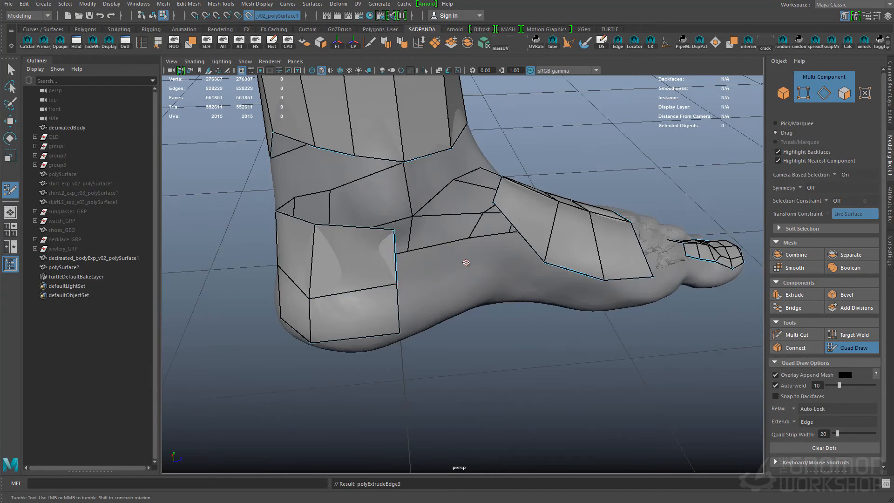
- Fill the gap along the side of the left foot between the heel and instep quads
left_click_drag(492, 244, 420, 299, "alt")
left_click(583, 390, "shift")
mouse_move(582, 391)
left_mouse_down("alt")
mouse_move(447, 298)
mouse_move(606, 293)
mouse_move(526, 317)
left_mouse_up("alt")
- Draw a single quad on top of each of the four smaller toes
left_click(505, 340)
left_click(572, 384)
left_click(642, 405)
left_click(608, 380, "shift")
left_click_drag(608, 379, 382, 378, "alt")
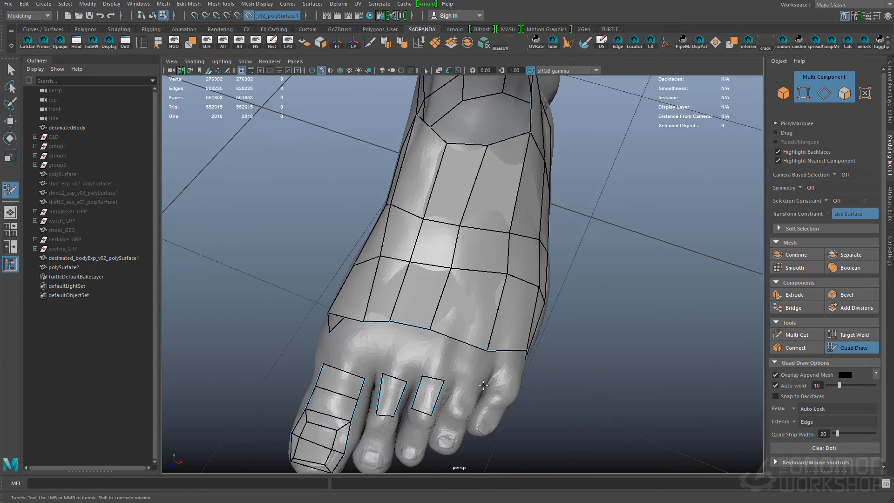
left_click(504, 387, "shift")
left_click_drag(504, 386, 443, 326, "alt")
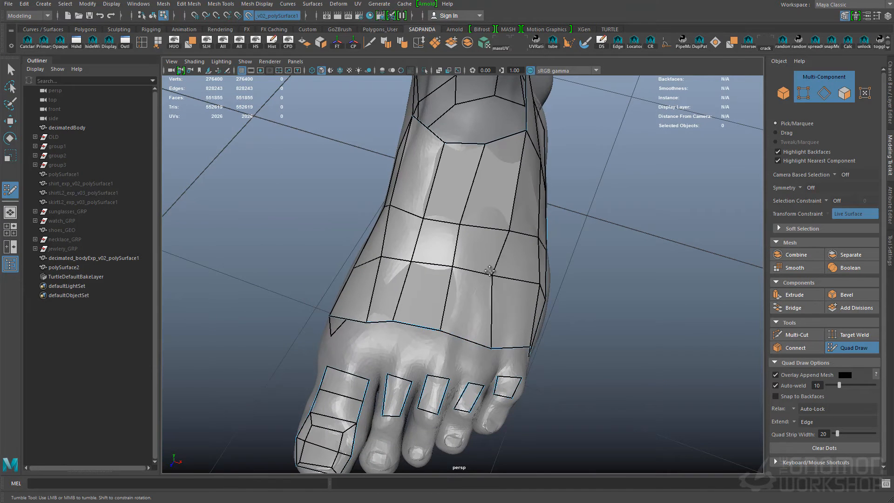
- Insert edge loops across and along the top of the left foot and even out the spacing
left_click_drag(501, 269, 507, 260, "alt")
left_click_drag(511, 227, 501, 316, "alt")
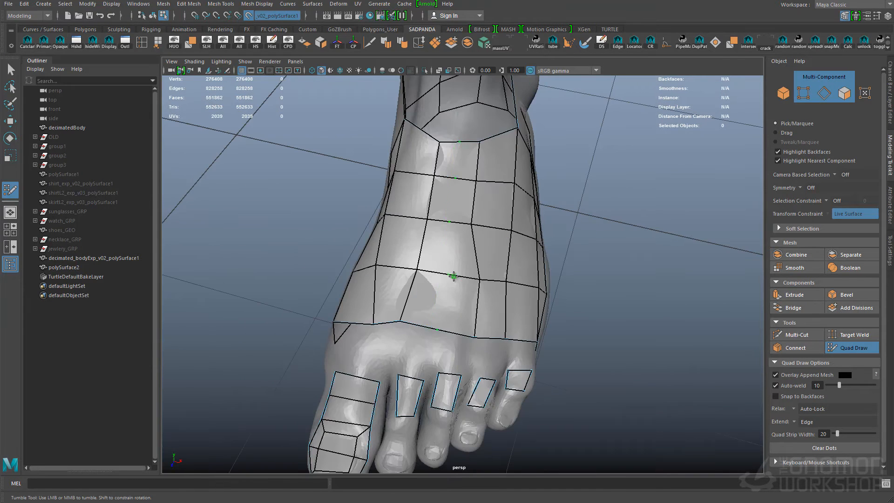
right_click_drag(433, 201, 468, 344, "alt")
- Add a row of quads along the inner side of the left big toe up to its tip
mouse_move(401, 389)
left_mouse_down("alt")
mouse_move(440, 355)
mouse_move(512, 351)
left_mouse_up("alt")
left_click(572, 357)
left_click(530, 360)
left_click(482, 334)
left_click(441, 321)
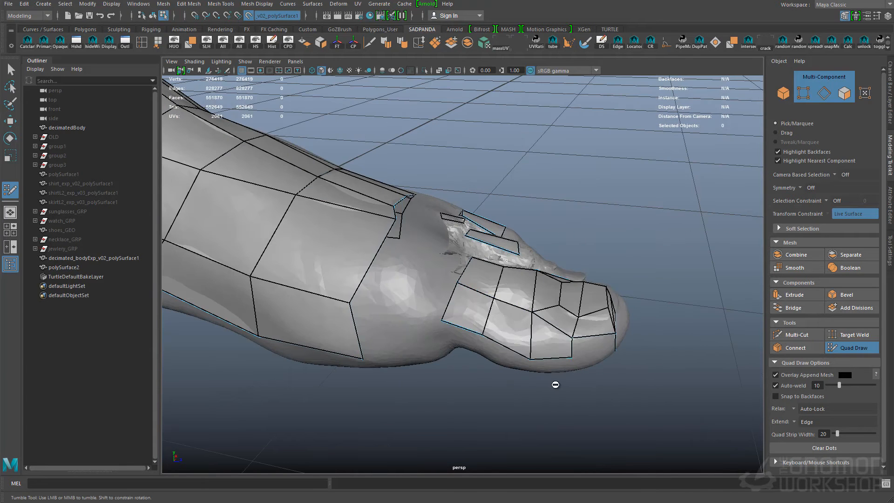
left_click(588, 342, "shift")
left_click_drag(584, 344, 470, 357, "alt")
left_click_drag(372, 361, 472, 320, "alt")
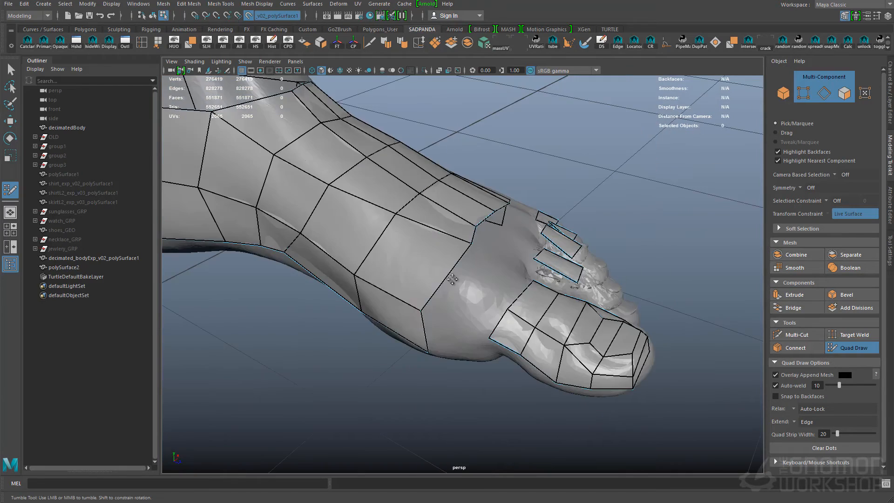
- Extend the quads on the left foot behind the big toe and even out their edges
left_click_drag(452, 278, 497, 319, "alt")
left_click_drag(553, 283, 457, 246, "alt")
middle_click_drag(457, 245, 484, 251, "alt")
left_click(501, 259, "ctrl")
left_click(503, 206, "ctrl")
left_click_drag(498, 233, 540, 280, "alt")
left_click_drag(540, 279, 498, 229)
middle_click_drag(498, 228, 491, 342, "alt")
right_click_drag(492, 343, 516, 242, "alt")
- Fill the missing quads along the torso's centre line below the navel and save the scene
left_click_drag(514, 311, 500, 250, "alt")
left_click_drag(636, 316, 652, 342, "alt")
right_click_drag(413, 305, 438, 303, "alt")
left_click(391, 297, "ctrl+shift")
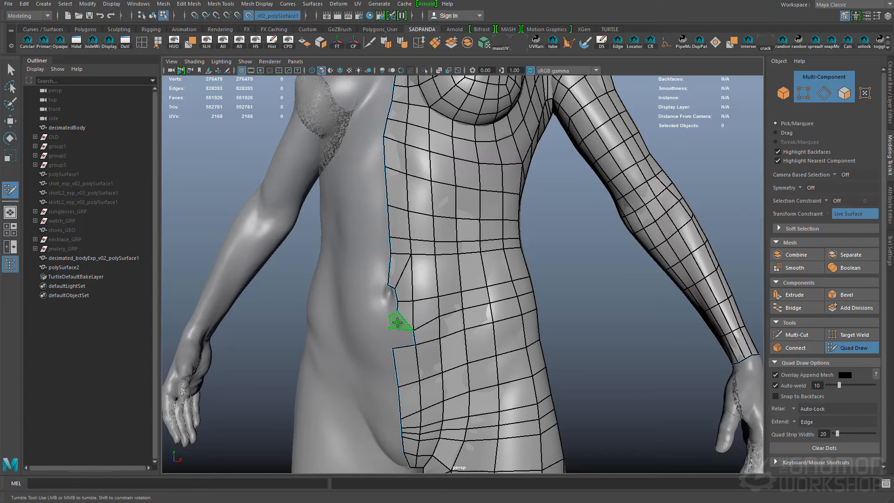
left_click_drag(457, 328, 380, 280, "alt")
right_click_drag(507, 275, 460, 266, "alt")
left_click_drag(460, 266, 622, 359, "alt")
key("ctrl+s")
- Continue placing quads in the remaining open gaps of the half-body mesh
middle_click_drag(621, 359, 439, 280, "alt")
left_click_drag(439, 279, 335, 286, "alt")
left_click_drag(461, 372, 496, 284, "alt")
left_click_drag(302, 240, 345, 275, "alt")
left_click(359, 303)
left_click(413, 304, "shift")
left_click_drag(413, 305, 470, 346, "alt")
left_click(326, 267, "shift")
- Add quads along the front edge of the left instep on the big-toe side
left_click_drag(401, 333, 563, 355, "alt")
left_click(382, 180, "shift")
left_click(474, 326, "shift")
left_click(403, 329, "shift")
left_click(410, 364, "shift")
scroll(526, 336, "down", 5)
scroll(563, 355, "up", 3)
left_click_drag(495, 361, 574, 397, "alt")
scroll(493, 385, "up", 4)
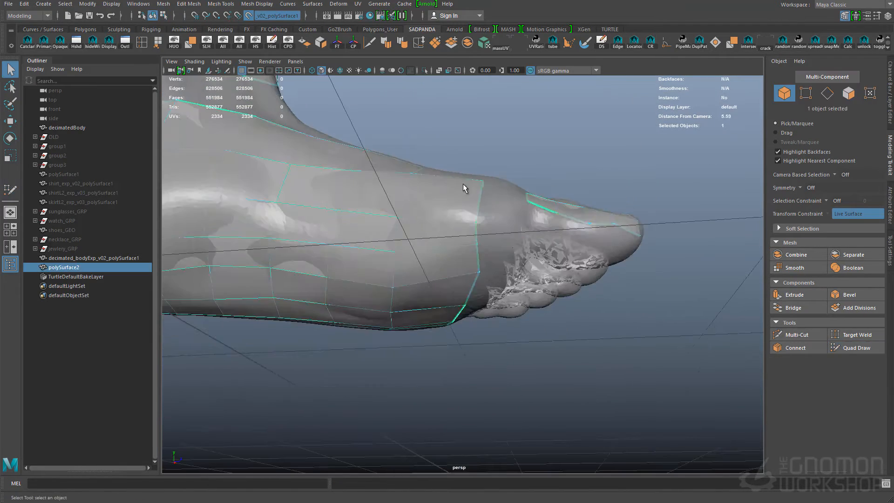
- Leave Quad Draw, duplicate the garment mesh and delete all faces except the big toe's from the copy
left_click_drag(463, 183, 529, 197, "alt")
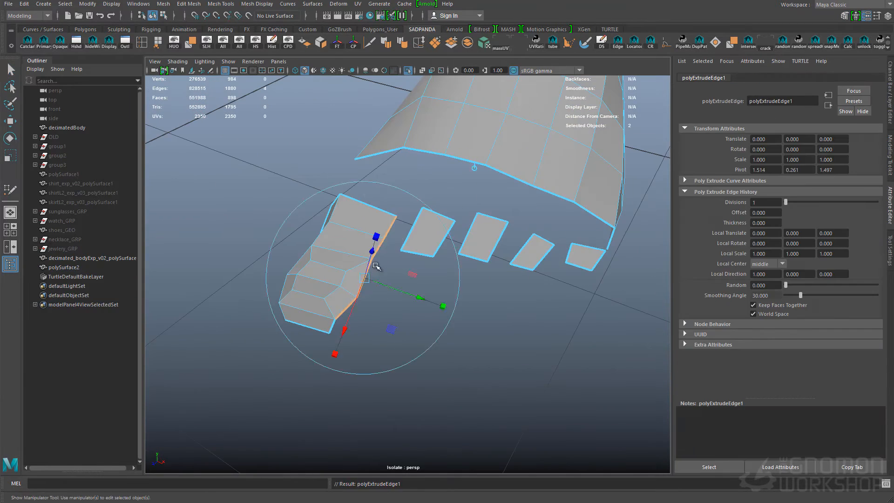
key("w")
left_click_drag(365, 278, 410, 286)
key("F9")
left_click(344, 342)
key("ctrl+d")
key("F11")
key("Delete")
- Position the copied big-toe faces against the underside of the toe and combine them with the garment mesh
scroll(431, 275, "down", 5)
key("F8")
scroll(431, 275, "up", 3)
key("w")
left_click(421, 235, "shift")
mouse_move(421, 235)
left_mouse_down("alt")
mouse_move(447, 204)
mouse_move(477, 250)
mouse_move(438, 275)
mouse_move(410, 223)
left_mouse_up("alt")
key("F10")
key("q")
double_click(408, 282)
key("w")
key("F8")
key("q")
- Make the body live and adjust the big toe's underside quads on polySurface4 with Quad Draw
left_click_drag(467, 235, 403, 336, "alt")
left_click(249, 16)
left_click(64, 276)
left_click(890, 156)
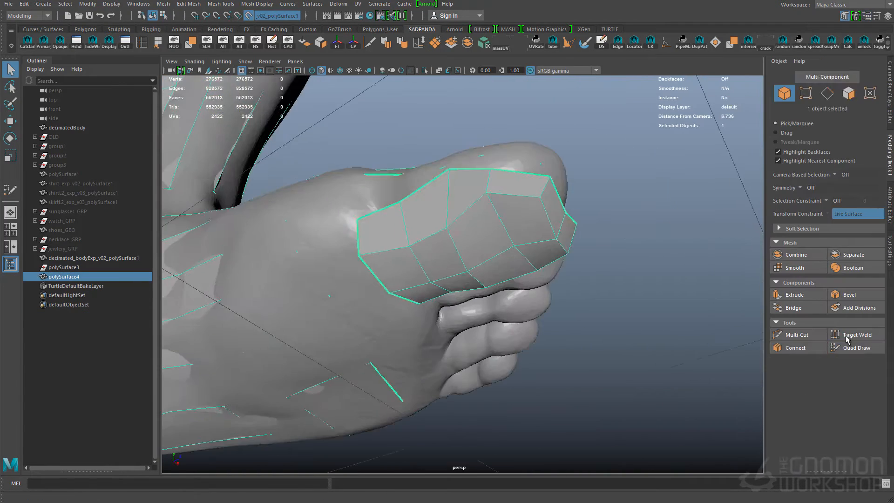
left_click(855, 347)
left_click_drag(466, 242, 484, 298, "alt")
middle_click_drag(484, 298, 465, 261, "alt")
left_click(440, 71)
left_click_drag(474, 306, 478, 282, "alt")
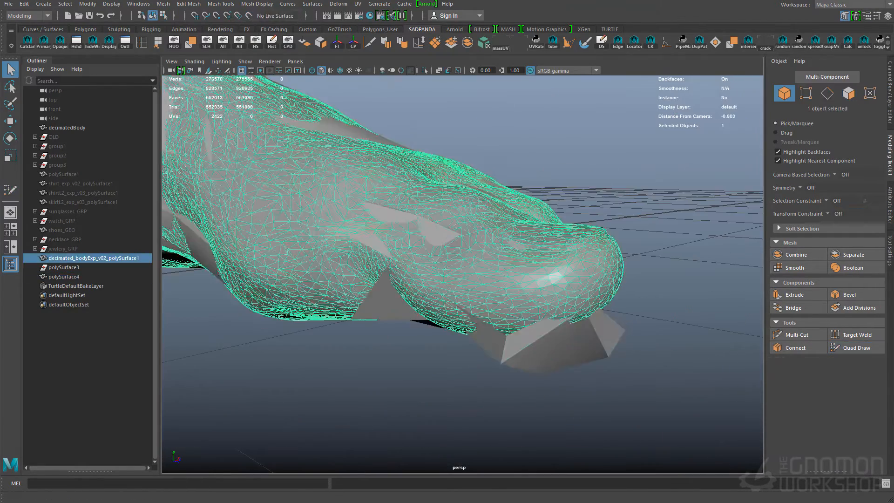
- Make the body live again and weld the big toe's underside quads to its top with Quad Draw
key("ctrl+a")
left_click(248, 16)
left_click(419, 254)
left_click(890, 155)
left_click(853, 348)
mouse_move(583, 305)
left_mouse_down("alt")
mouse_move(383, 262)
mouse_move(425, 251)
mouse_move(507, 254)
mouse_move(438, 319)
mouse_move(431, 274)
mouse_move(386, 293)
mouse_move(439, 319)
mouse_move(316, 244)
mouse_move(347, 263)
mouse_move(400, 223)
mouse_move(447, 260)
mouse_move(493, 254)
mouse_move(530, 261)
mouse_move(533, 305)
left_mouse_up("alt")
left_click(862, 350)
- Turn off the live surface, isolate polySurface4 and save the scene
left_click(249, 16)
left_click(493, 317)
key("ctrl+1")
key("w")
right_click_drag(505, 271, 507, 209, "shift")
key("q")
left_click_drag(466, 251, 435, 279, "alt")
key("ctrl+s")
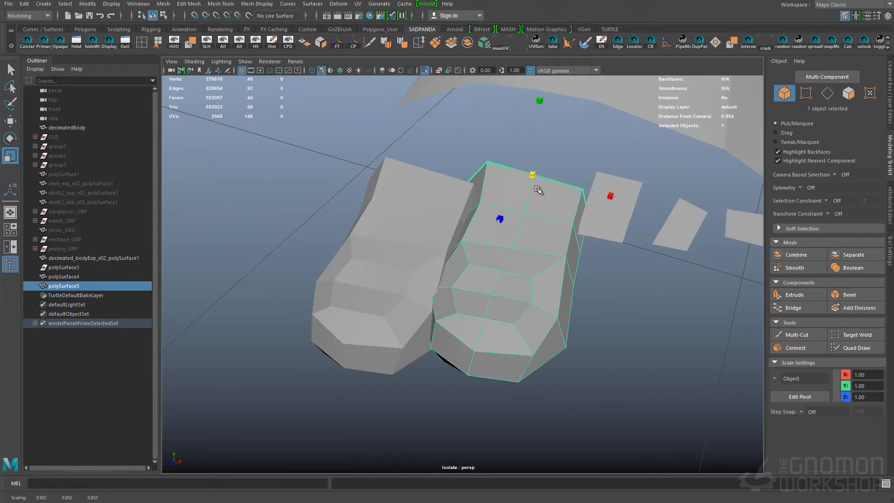
- Show the body again, make a separate copy of the big-toe mesh and turn it towards the second toe
key("ctrl+1")
left_click_drag(538, 190, 508, 298, "alt")
key("e")
right_click_drag(507, 301, 476, 303)
key("q")
left_click_drag(363, 187, 402, 327)
left_click(481, 289)
key("w")
key("r")
- Scale and move the toe copy so that it fits over the second toe
right_click_drag(372, 391, 346, 393)
left_click_drag(346, 393, 541, 225)
key("w")
left_click_drag(494, 322, 522, 308, "alt")
key("r")
key("w")
key("w")
left_click_drag(486, 367, 454, 252, "alt")
left_click_drag(455, 252, 419, 233, "alt")
left_click_drag(403, 291, 397, 293)
left_click_drag(469, 214, 469, 208)
left_click_drag(469, 209, 558, 280, "alt")
- Scale and rotate faces of the second-toe mesh to follow the bend of the toe
key("r")
right_click_drag(517, 279, 503, 249)
left_click(514, 265)
left_click_drag(550, 261, 498, 233, "alt")
key("q")
right_click_drag(471, 289, 470, 317)
left_click(469, 316)
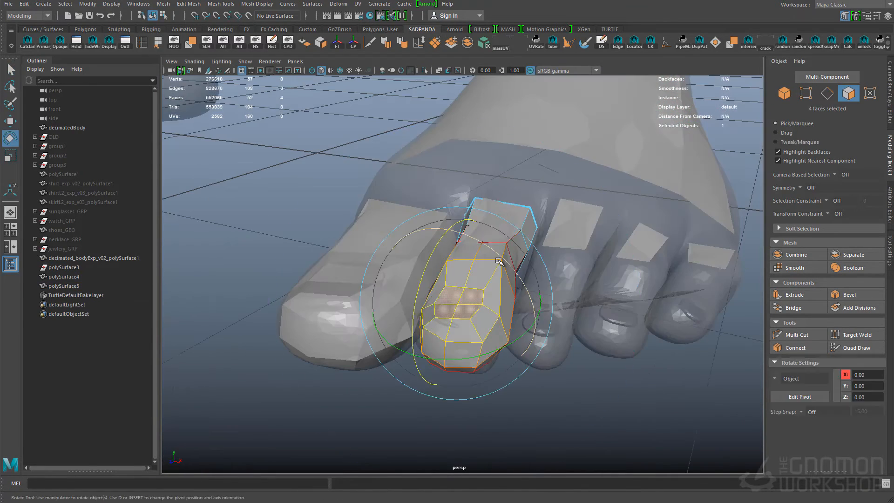
left_click_drag(459, 251, 470, 358, "alt")
key("q")
right_click_drag(526, 298, 554, 275)
- Isolate the second-toe mesh and preview it smoothed from the side
key("ctrl+1")
left_click_drag(535, 326, 615, 241, "alt")
key("w")
key("3")
left_click_drag(559, 289, 529, 328, "alt")
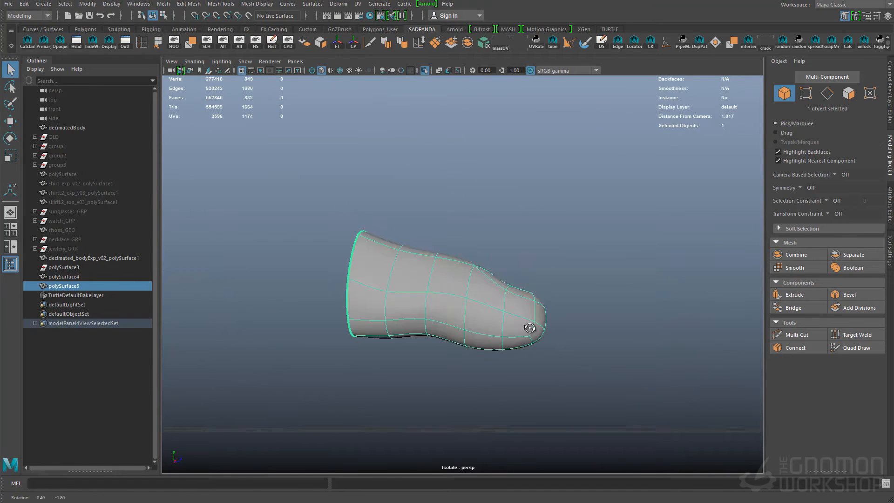
- Add another ring of faces around the second-toe mesh and end its isolation
key("q")
left_click_drag(397, 242, 506, 285, "alt")
key("w")
key("q")
key("w")
key("q")
right_click_drag(470, 300, 434, 305)
left_click(486, 266)
left_click_drag(486, 267, 506, 291, "alt")
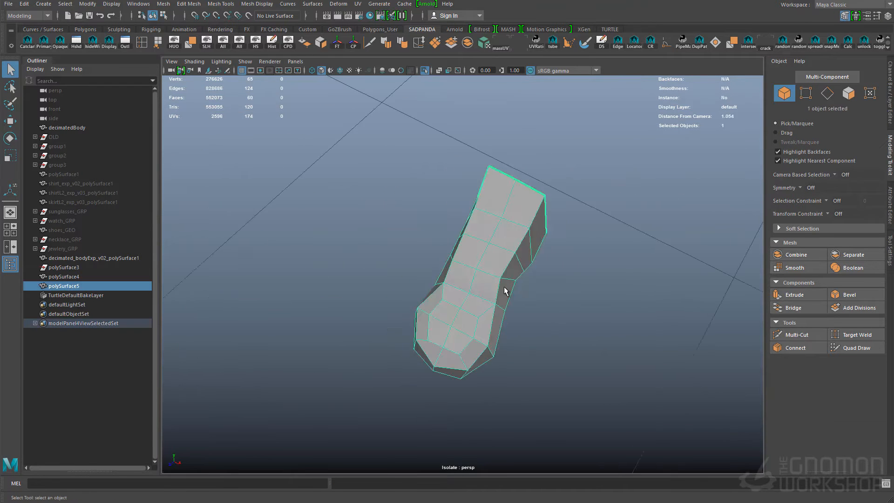
key("F8")
key("ctrl+1")
- Duplicate the second-toe mesh and move, rotate and scale the copy onto the third toe
left_click_drag(541, 333, 494, 326, "alt")
key("ctrl+d")
key("w")
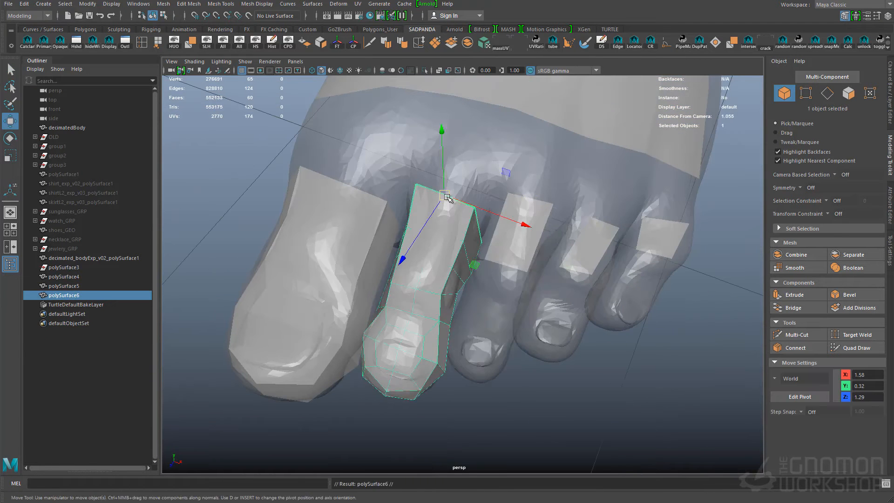
left_click_drag(493, 212, 419, 200, "alt")
key("w")
key("e")
key("r")
left_click_drag(499, 195, 523, 273, "alt")
- Duplicate the third-toe mesh and move and rotate the copy onto the fourth toe
key("ctrl+d")
key("w")
key("e")
key("w")
left_click_drag(557, 210, 515, 333, "alt")
- Duplicate the fourth-toe mesh and move and rotate the copy onto the little toe
key("ctrl+d")
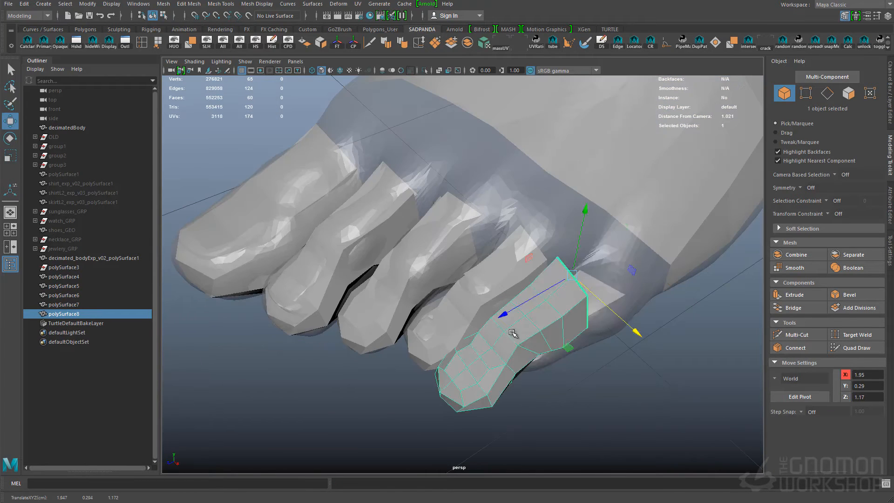
key("e")
key("w")
key("e")
left_click_drag(655, 275, 578, 351, "alt")
key("w")
- Combine the toe meshes with the foot mesh into one object and isolate it
key("ctrl+a")
left_click_drag(435, 374, 477, 345, "alt")
left_click(376, 333)
left_click_drag(376, 333, 427, 314, "alt")
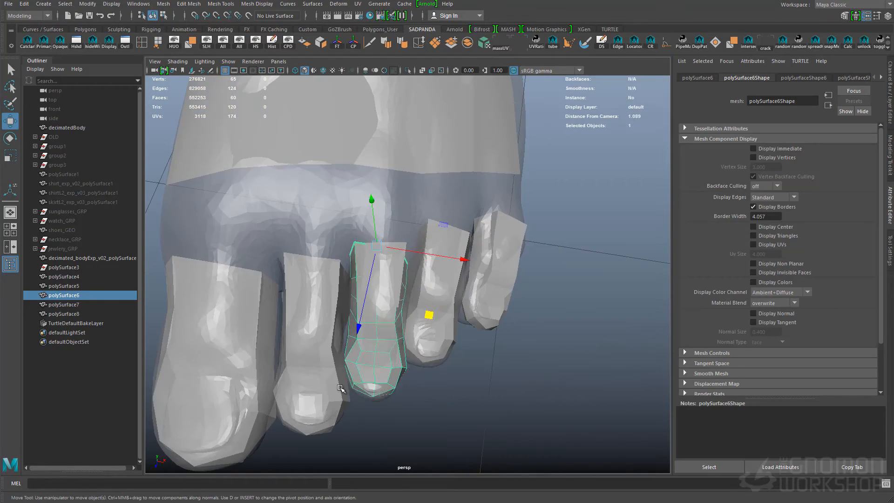
left_click(313, 322)
key("q")
left_click_drag(313, 322, 364, 317, "alt")
left_click(487, 146)
key("Delete")
left_click_drag(578, 150, 561, 153, "alt")
left_click_drag(624, 186, 223, 386)
left_click_drag(560, 154, 508, 153, "alt")
left_click(485, 43)
- Append polygons between open base edges of adjacent toes and undo the last change
left_click_drag(466, 260, 335, 263, "alt")
right_click_drag(335, 263, 345, 298, "shift")
left_click(415, 288)
left_click_drag(415, 287, 426, 333, "alt")
key("Return")
middle_click_drag(426, 333, 435, 325, "alt")
key("ctrl+z")
- Move the border vertices at the open bases of the fourth and little toes into better alignment
left_click_drag(373, 379, 396, 345, "alt")
key("w")
right_click_drag(396, 298, 364, 298)
left_click(408, 317)
key("5")
left_click_drag(416, 321, 351, 349, "alt")
key("w")
mouse_move(351, 349)
right_mouse_down()
mouse_move(385, 306)
mouse_move(391, 338)
right_mouse_up()
mouse_move(392, 338)
left_mouse_down("alt")
mouse_move(383, 293)
mouse_move(423, 321)
mouse_move(401, 345)
left_mouse_up("alt")
key("w")
right_click_drag(401, 345, 358, 345)
left_click_drag(357, 362, 397, 386)
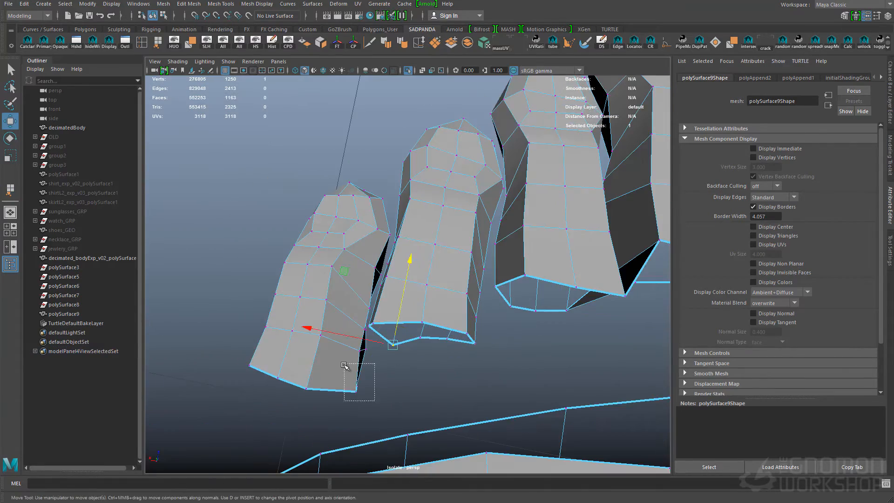
- Append polygons across the gaps between neighbouring toe bases and insert edge loops through the joined toes
left_click_drag(441, 330, 426, 361, "alt")
right_click_drag(426, 361, 465, 353)
left_click(402, 290)
left_click(356, 339)
left_click_drag(465, 353, 534, 285, "alt")
key("Return")
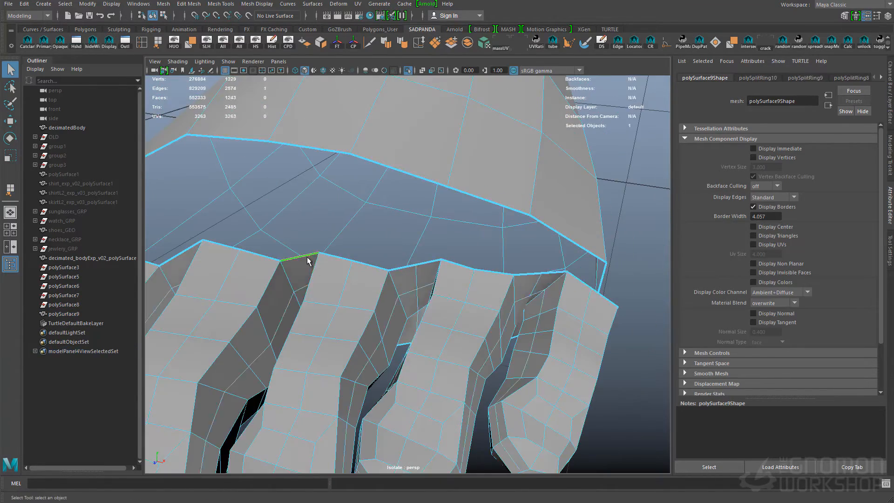
key("g")
left_click(382, 297)
key("g")
left_click(404, 298)
left_click_drag(326, 284, 414, 277, "alt")
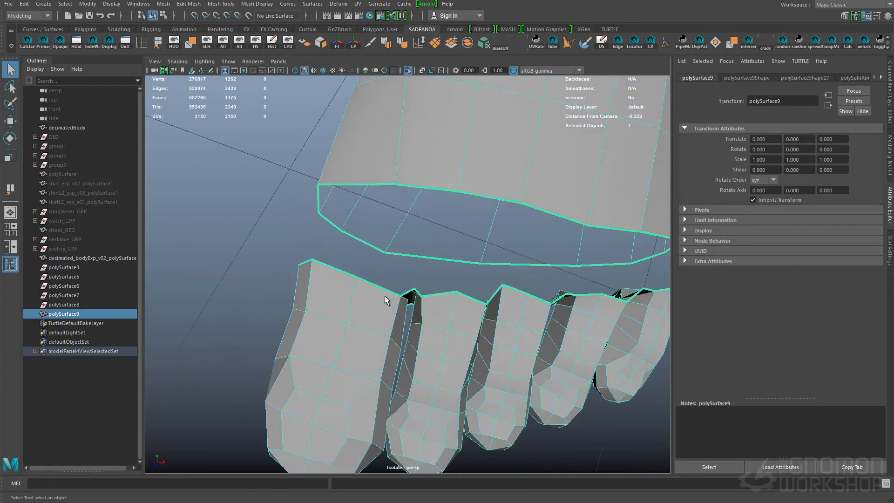
- Extrude the border edge between the big toe and second toe and merge its vertices to close the gap
right_click_drag(393, 294, 396, 292)
left_click_drag(396, 292, 323, 305, "alt")
right_click_drag(323, 305, 323, 280)
left_click_drag(326, 298, 429, 300, "alt")
key("ctrl+e")
right_click_drag(429, 300, 398, 298)
left_click(416, 291)
left_click(433, 267, "shift")
- Reposition the vertices of the web between the big toe and the second toe
right_click_drag(433, 274, 433, 247, "shift")
key("w")
left_click_drag(431, 284, 450, 315, "alt")
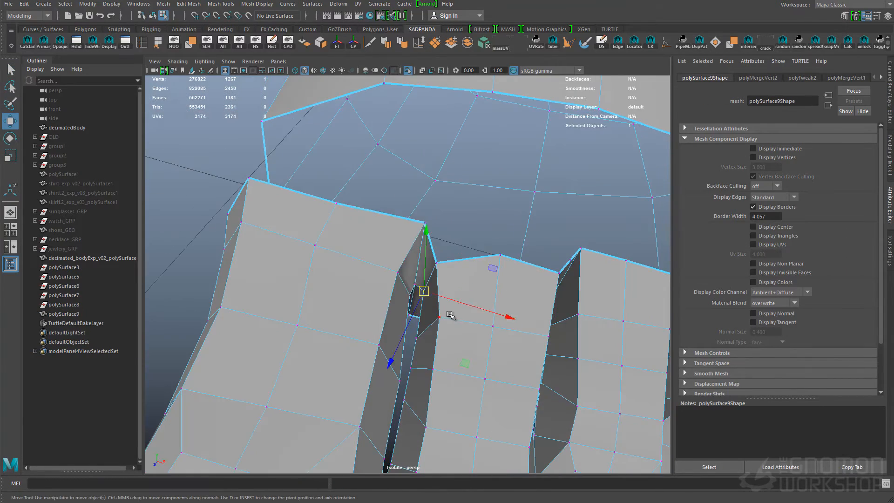
right_click_drag(436, 244, 436, 218, "shift")
left_click_drag(436, 245, 393, 285, "alt")
left_click(393, 285)
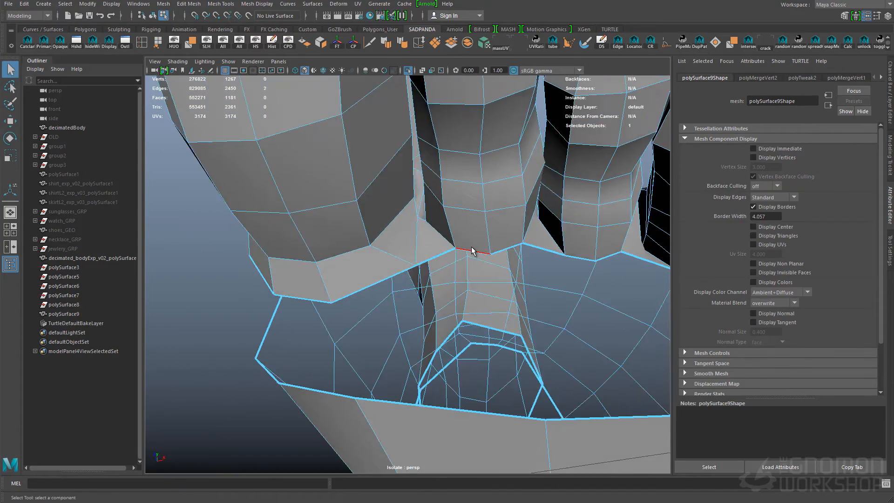
- Extrude the two border edges under the second toe's base and scale the new faces
left_click_drag(450, 257, 484, 261, "alt")
key("ctrl+e")
left_click_drag(534, 195, 535, 186)
key("r")
left_click(419, 255)
right_click_drag(419, 256, 420, 229, "shift")
left_click_drag(466, 268, 508, 433, "alt")
left_click(399, 290)
- Extrude a further border edge beside the second toe and merge its vertices with the neighbouring toe
key("w")
left_click_drag(399, 290, 422, 285)
left_click(417, 287)
left_click(453, 291, "shift")
key("ctrl+e")
left_click_drag(404, 368, 406, 355)
key("r")
key("q")
right_click_drag(396, 271, 396, 244, "shift")
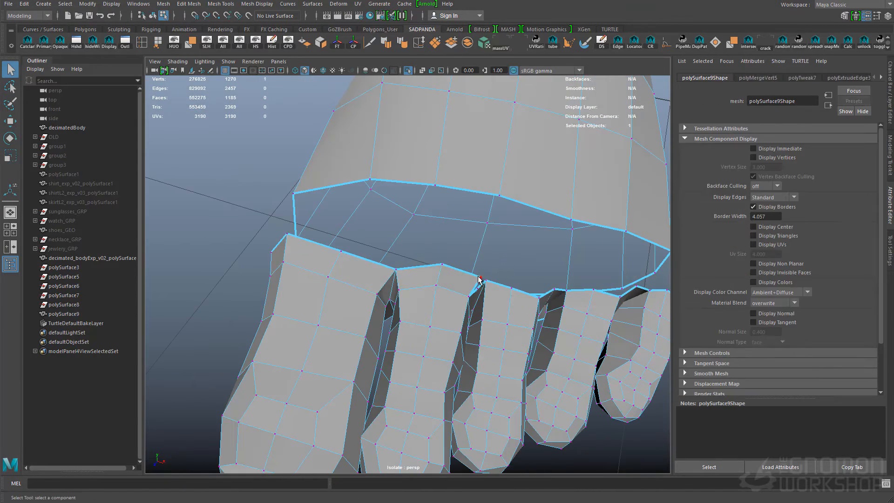
- Extrude the border edge at the junction of the second and third toes and shape the new face
key("ctrl+e")
left_click_drag(505, 286, 503, 309)
key("r")
key("q")
key("w")
left_click_drag(483, 323, 501, 325)
- Extrude another border edge along the smaller toes' bases and adjust its vertices
key("ctrl+e")
left_click_drag(510, 281, 509, 267)
key("q")
left_click_drag(521, 329, 455, 340, "alt")
left_click(512, 321)
key("w")
key("q")
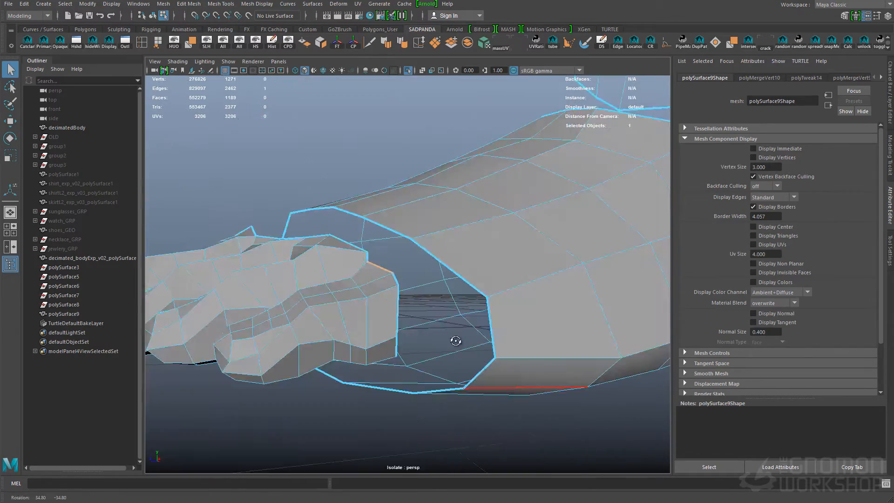
- Extrude the open border edge on the outer side of the smaller toes and reposition the new vertices
key("ctrl+e")
key("r")
key("w")
key("q")
left_click_drag(418, 371, 542, 310, "alt")
left_click(452, 371)
key("w")
middle_click_drag(543, 309, 435, 233, "alt")
key("q")
- Extrude the two border edges under the fourth toe's base and move them toward the foot
left_click(502, 340)
key("ctrl+e")
key("w")
left_click_drag(509, 280, 511, 300)
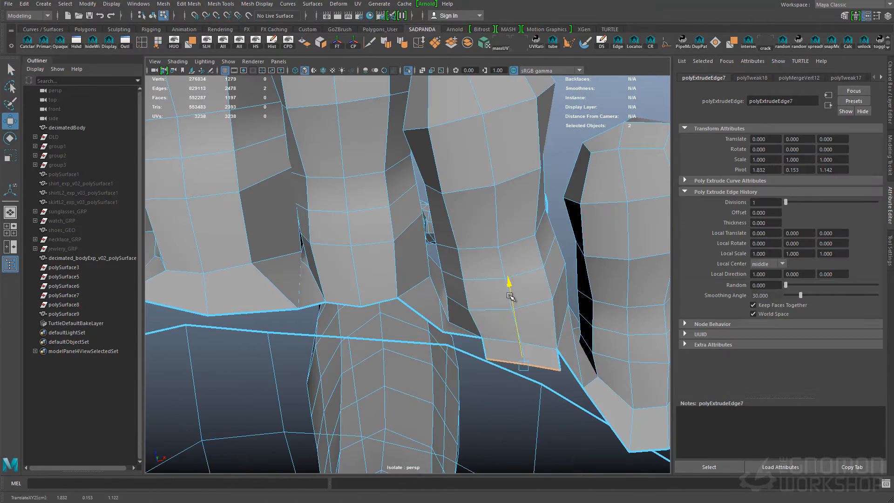
key("q")
left_click_drag(562, 369, 575, 379)
- Extrude the border edges under the third toe's base and scale the new faces
left_click(376, 304, "shift")
key("ctrl+e")
key("r")
left_click_drag(375, 303, 447, 275, "alt")
key("q")
left_click(449, 274)
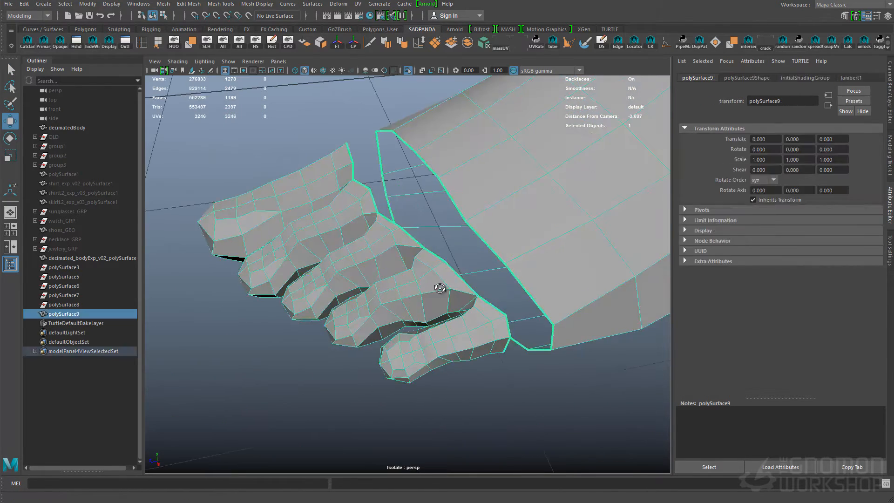
- Extrude the joined toes' open border into a new ring of faces and shape it toward the foot
key("r")
left_click_drag(400, 236, 369, 311, "alt")
key("w")
key("q")
key("w")
key("q")
left_click_drag(489, 399, 437, 359, "alt")
- End the mesh's isolation and save the scene
key("w")
left_click(429, 217)
key("ctrl+1")
key("q")
key("ctrl+s")
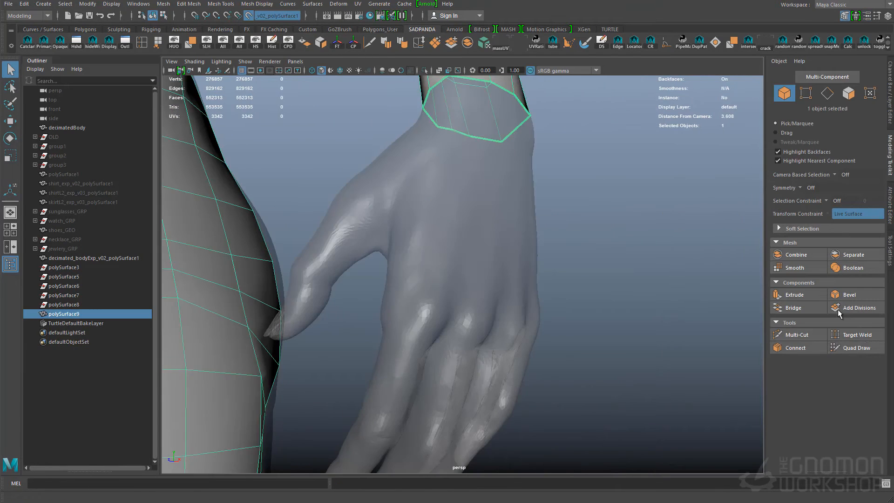
- Draw a small patch of quads over the index fingertip with Quad Draw
left_click(854, 348)
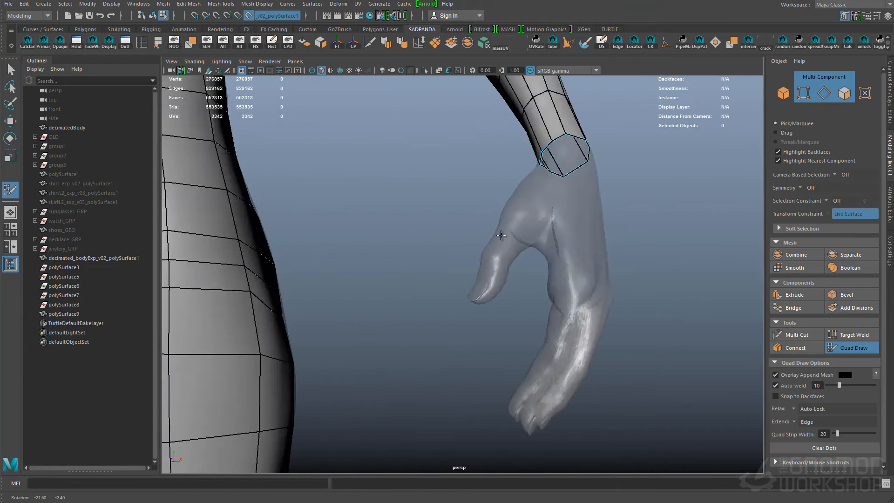
mouse_move(345, 279)
left_mouse_down("alt")
mouse_move(399, 223)
mouse_move(469, 309)
left_mouse_up("alt")
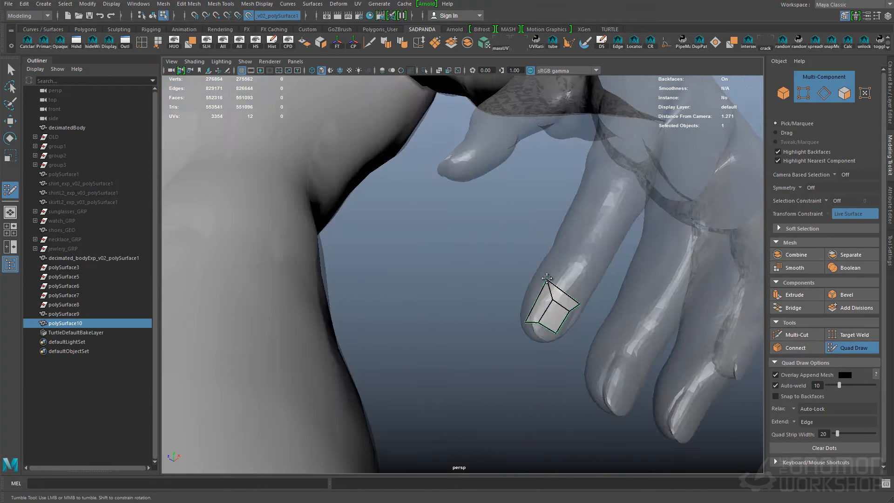
mouse_move(547, 278)
left_mouse_down("alt")
mouse_move(421, 242)
mouse_move(550, 260)
mouse_move(561, 245)
mouse_move(534, 310)
left_mouse_up("alt")
left_click(422, 254, "shift")
left_click(555, 260, "ctrl")
key("Tab")
left_click_drag(562, 230, 554, 242, "alt")
left_click(515, 306, "ctrl")
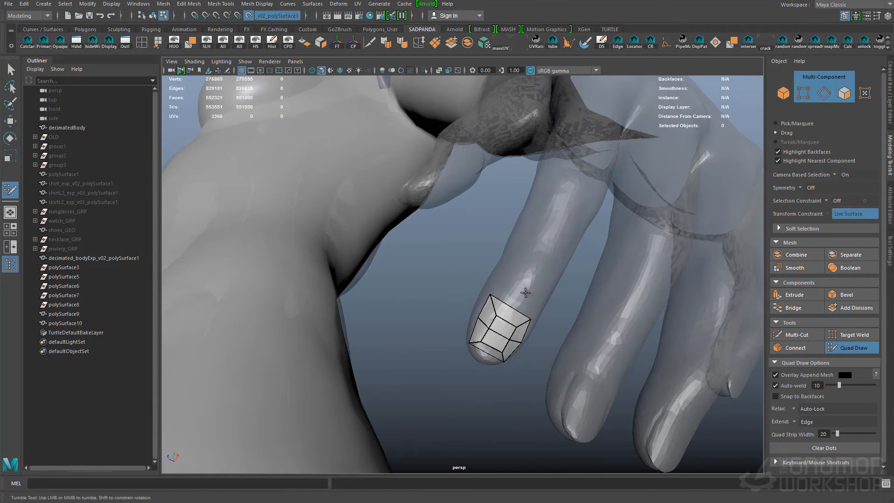
- Draw quads along the back of the index finger, linking the fingertip patch to the knuckles
left_click_drag(561, 206, 549, 232, "alt")
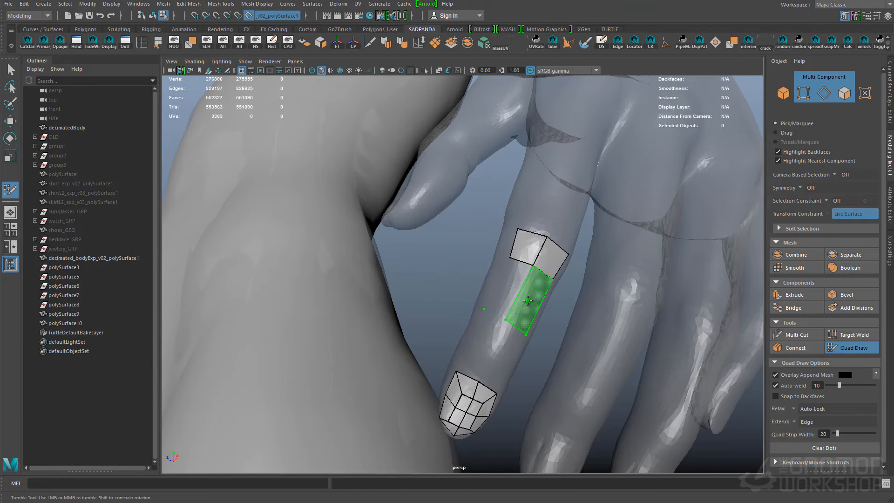
left_click_drag(527, 288, 521, 285, "alt")
left_click_drag(558, 215, 533, 260, "shift")
mouse_move(533, 261)
left_mouse_down("alt")
mouse_move(546, 229)
mouse_move(550, 261)
left_mouse_up("alt")
middle_click_drag(550, 261, 555, 200, "alt")
left_click(548, 299, "ctrl")
- Add a column of quads along the thumb side of the index finger, starting beside the existing strip
left_click_drag(566, 305, 564, 326, "alt")
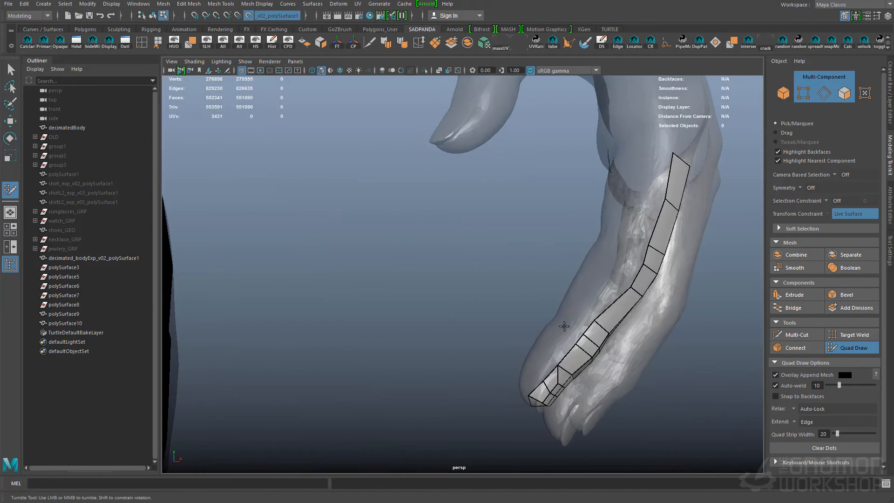
left_click(606, 296, "shift")
left_click(645, 195)
left_click(645, 148)
left_click_drag(646, 216, 658, 175, "shift")
left_click_drag(666, 291, 517, 280, "alt")
- Wrap further quads around the index fingertip and middle joint toward the palm side
left_click(514, 310)
left_click_drag(494, 307, 490, 261, "shift")
middle_click_drag(526, 265, 551, 343, "alt")
left_click_drag(551, 343, 433, 305, "alt")
left_click_drag(433, 305, 444, 330, "alt")
mouse_move(445, 331)
left_mouse_down("shift")
mouse_move(493, 284)
mouse_move(523, 345)
mouse_move(526, 249)
mouse_move(489, 256)
mouse_move(589, 197)
left_mouse_up("shift")
left_click(489, 255, "shift")
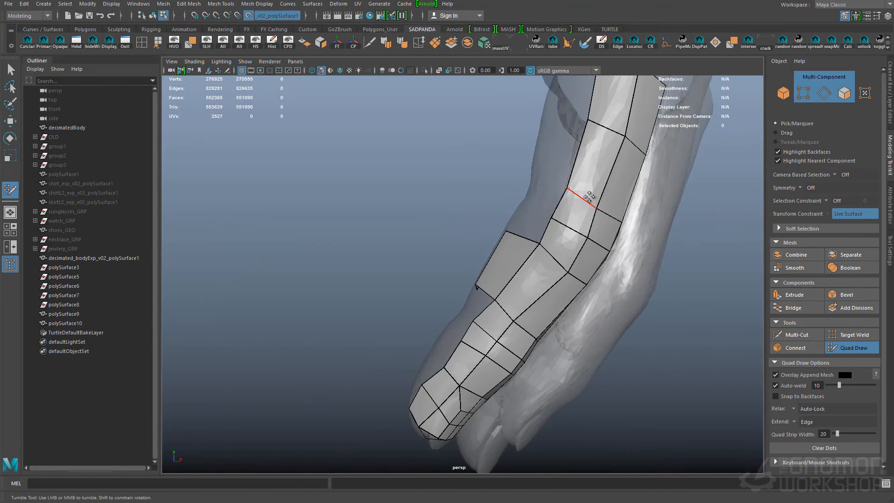
- Draw a column of quads down the palm side of the index finger from its base
left_click_drag(535, 235, 720, 267, "alt")
left_click(515, 330, "shift")
left_click(539, 289, "shift")
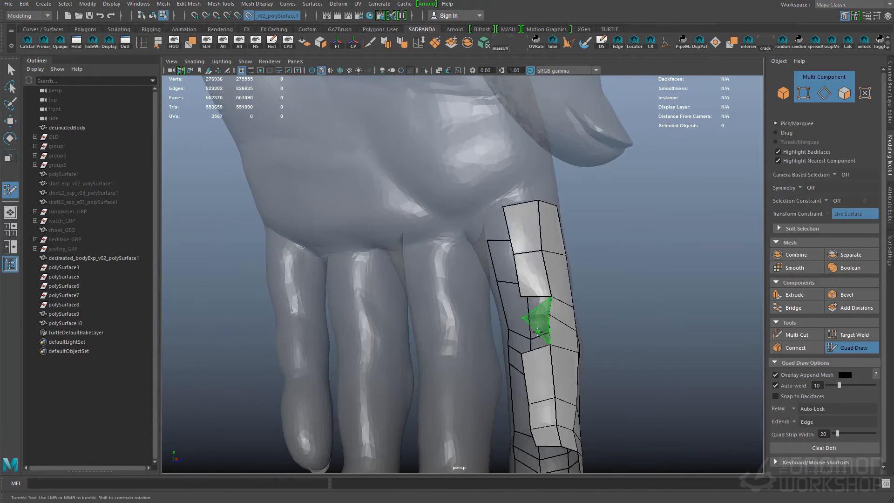
left_click_drag(539, 289, 566, 389, "alt")
- Fill in the quads down the palm side of the index finger, linking its open strips toward the fingertip
left_click_drag(667, 350, 594, 376, "alt")
left_click(577, 335, "shift")
left_click(594, 376, "shift")
left_click_drag(670, 306, 571, 371, "alt")
left_click(578, 352, "shift")
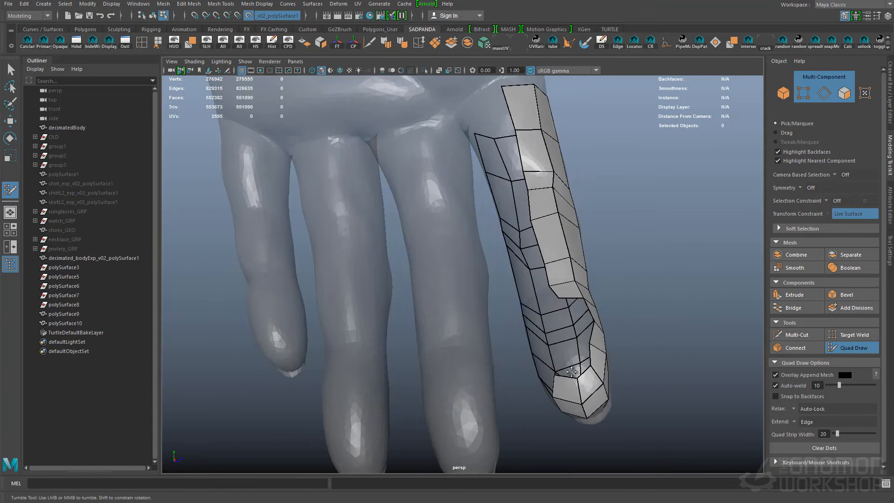
left_click_drag(643, 326, 553, 301, "alt")
left_click(575, 343, "shift")
left_click(582, 326, "shift")
left_click_drag(626, 191, 615, 291, "alt")
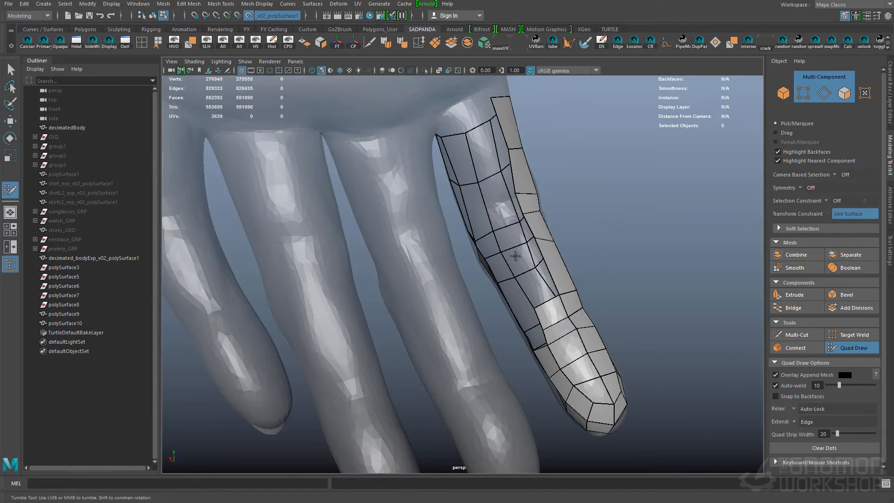
- Add the remaining quads at the base of the index finger to close its mesh around the finger
left_click(472, 148)
left_click(460, 111)
left_click(485, 126, "shift")
left_click(496, 171, "shift")
left_click_drag(535, 298, 576, 335, "alt")
left_click_drag(480, 220, 508, 289, "alt")
middle_click_drag(509, 290, 501, 234, "alt")
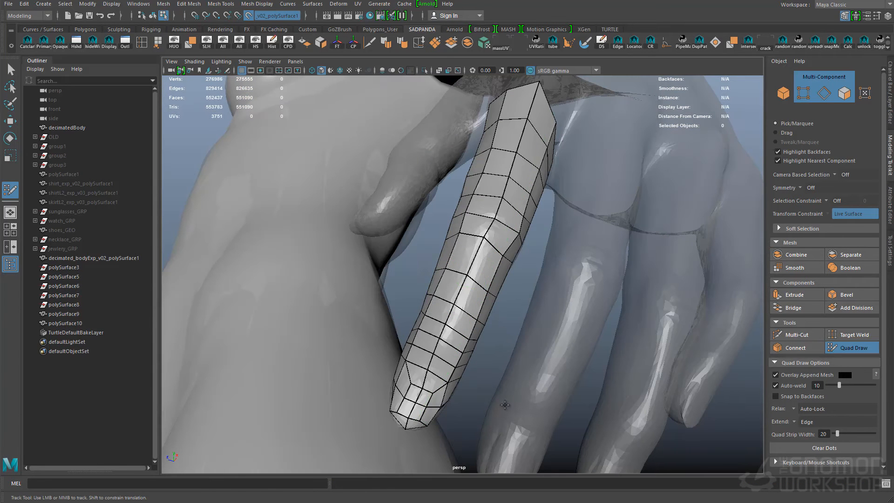
- Duplicate the finished index finger mesh and move the copy onto the middle finger
left_click_drag(504, 405, 489, 224, "alt")
left_click_drag(474, 268, 565, 341, "alt")
key("w")
left_click(443, 280)
key("ctrl+d")
left_click_drag(433, 288, 495, 303)
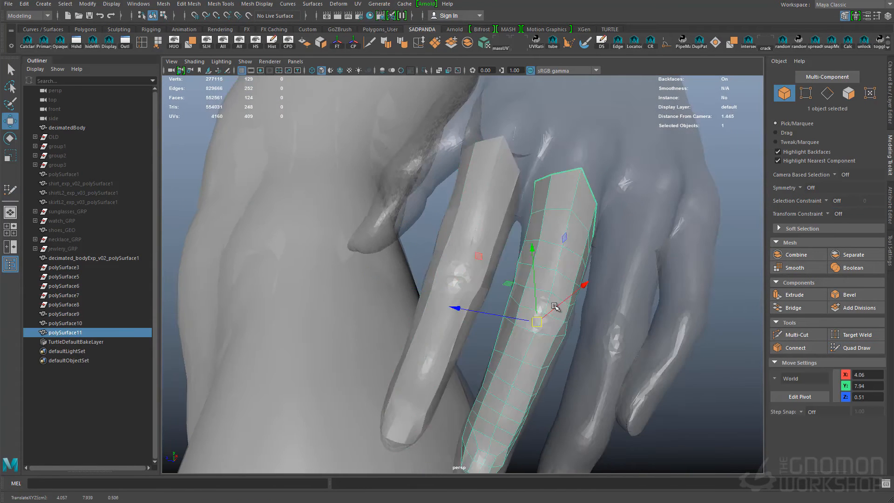
- Duplicate the finger mesh for the ring and little fingers, scaling and rotating the copies to match the sculpt
key("ctrl+d")
key("ctrl+d")
key("e")
key("r")
left_click_drag(585, 235, 509, 295, "alt")
key("e")
key("w")
key("e")
left_click_drag(449, 270, 645, 204, "alt")
left_click(534, 240)
left_click_drag(533, 240, 486, 244)
- Finish positioning the finger copies and combine the four fingers into one mesh
key("w")
left_click(527, 286)
left_click_drag(527, 286, 557, 282, "alt")
key("r")
key("e")
key("w")
left_click(556, 282)
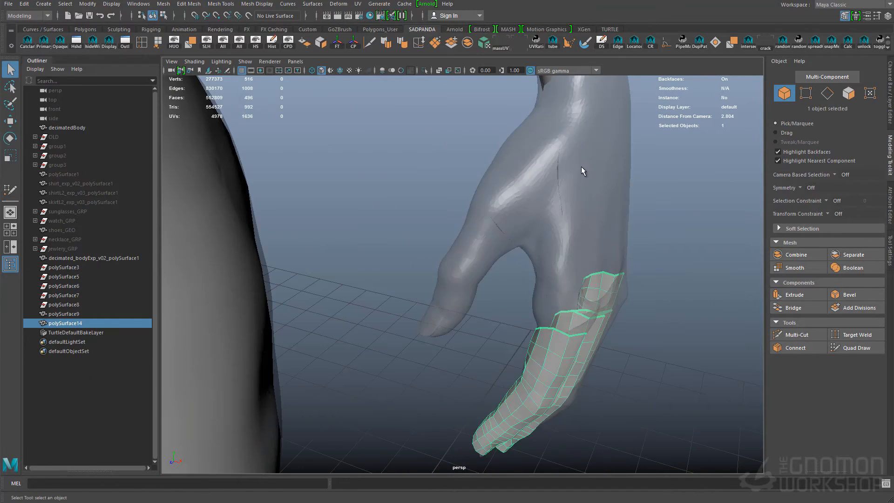
- Duplicate the finger mesh, delete the surplus geometry, and move and rotate the remaining finger onto the thumb
left_click_drag(620, 326, 520, 257, "alt")
left_click(675, 325)
key("ctrl+d")
key("Delete")
key("e")
key("w")
left_click_drag(538, 313, 514, 185)
key("e")
key("w")
left_click_drag(455, 184, 566, 307, "alt")
key("e")
key("w")
key("e")
- Adjust edges and vertices of the thumb copy to fit the sculpted thumb
key("q")
key("F10")
left_click(567, 201)
key("F9")
left_click(516, 259)
key("w")
key("q")
key("F8")
- Combine the thumb with the four fingers into one mesh and save the scene
left_click(521, 320)
left_click(518, 335)
key("e")
left_click(567, 307, "shift")
key("q")
right_click_drag(567, 308, 584, 251, "alt")
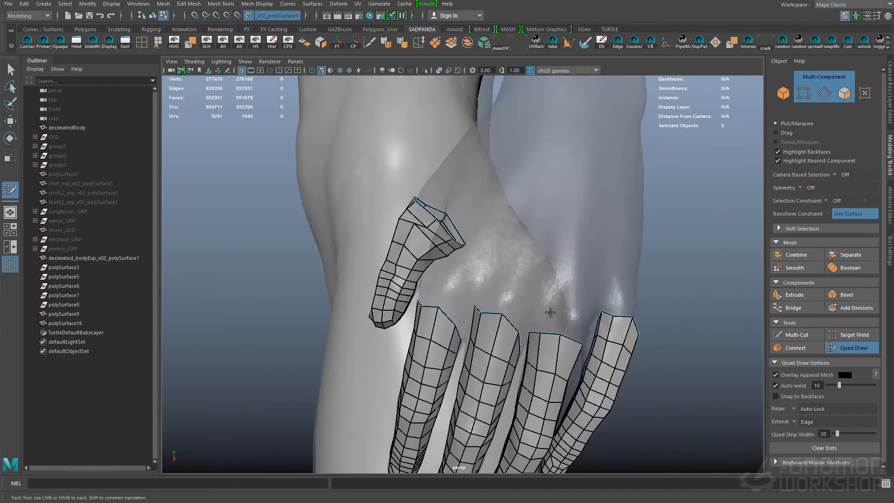
- Relax the thumb's quads with Quad Draw so they conform to the sculpted thumb
left_click_drag(551, 313, 647, 308, "alt")
mouse_move(446, 233)
left_mouse_down()
mouse_move(468, 212)
mouse_move(485, 216)
left_mouse_up()
left_click_drag(466, 261, 505, 261, "alt")
right_click_drag(466, 243, 493, 233, "alt")
left_click_drag(455, 225, 500, 235, "alt")
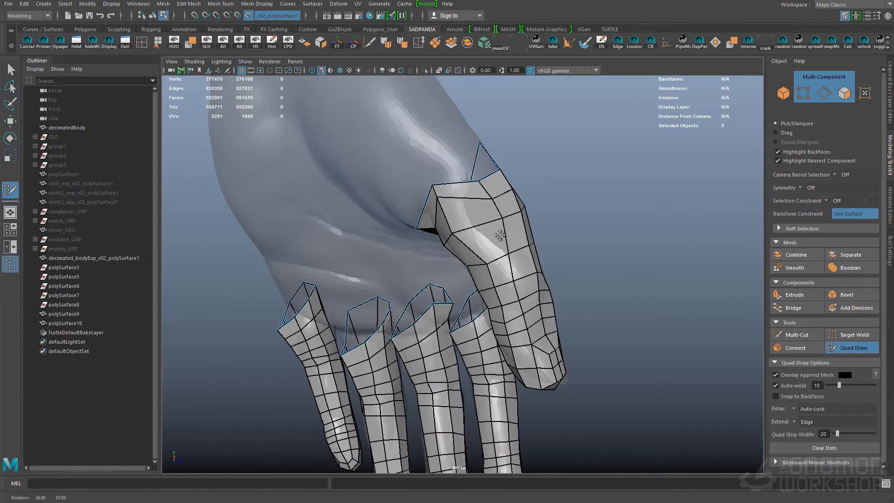
left_click_drag(510, 292, 447, 252, "alt")
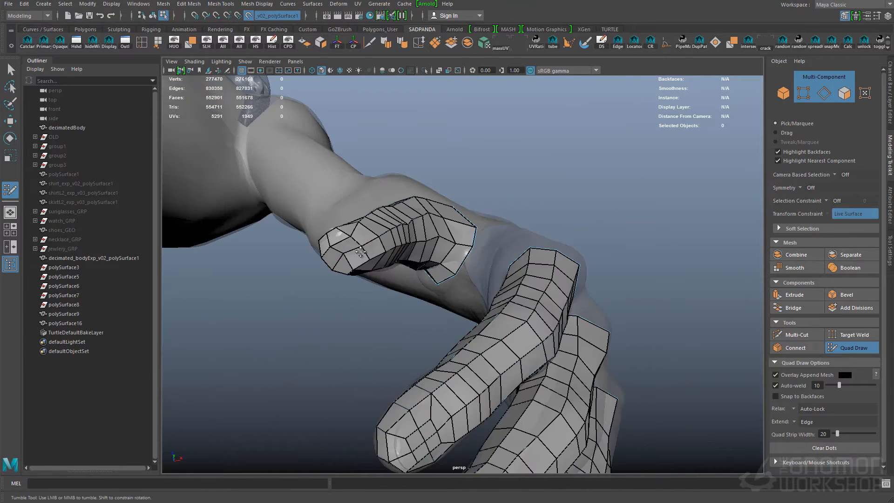
middle_click_drag(447, 251, 559, 298, "alt")
left_click_drag(559, 298, 503, 321, "alt")
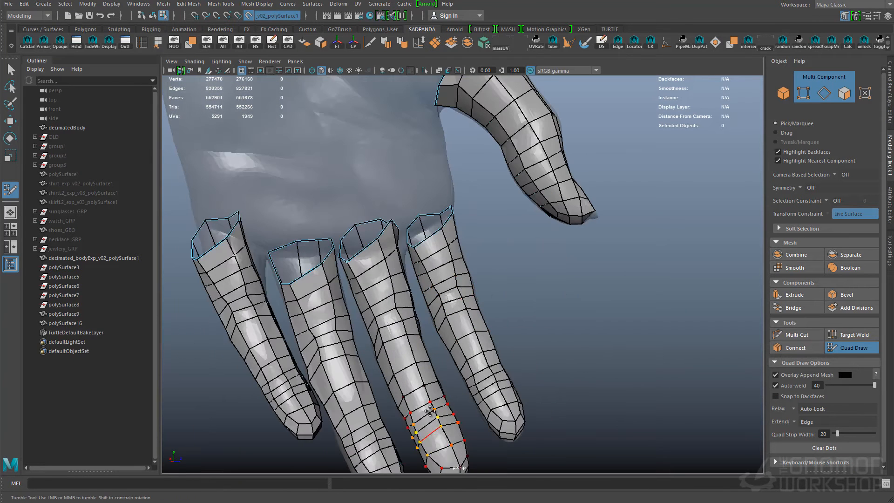
- Relax the quads along the four fingers so they follow the sculpted surface evenly
left_click_drag(301, 293, 362, 274, "alt")
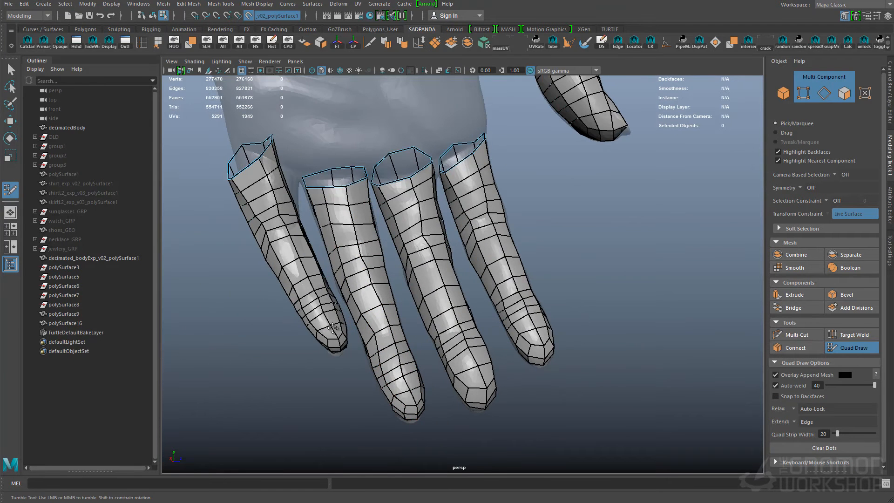
left_click_drag(259, 181, 538, 373, "alt")
left_click_drag(492, 238, 387, 121, "alt")
middle_click_drag(478, 167, 500, 218, "alt")
left_click_drag(500, 218, 419, 224, "alt")
left_click_drag(662, 194, 406, 273, "alt")
left_click_drag(368, 309, 373, 279, "alt")
right_click_drag(373, 279, 359, 277, "alt")
left_click_drag(359, 277, 516, 226, "alt")
right_click_drag(516, 225, 540, 282, "alt")
mouse_move(582, 266)
left_mouse_down("alt")
mouse_move(614, 270)
mouse_move(544, 307)
left_mouse_up("alt")
- Save the scene, turn off the live surface, and isolate the finger and thumb mesh
key("q")
key("ctrl+s")
left_click(249, 15)
left_click(425, 70)
left_click_drag(522, 200, 480, 261, "alt")
right_click_drag(481, 246, 517, 246, "shift")
left_click_drag(502, 242, 460, 246, "alt")
- Bridge the facing border edges between neighbouring finger bases to form the webbing
left_click(460, 246)
left_click(456, 182)
left_click_drag(421, 187, 425, 205, "alt")
left_click(435, 218)
left_click(449, 198)
key("q")
left_click(453, 229)
left_click_drag(569, 189, 605, 200, "alt")
- Extrude the border edge loop around the joined finger bases and move the new row toward the palm
double_click(503, 240)
left_click_drag(684, 209, 507, 247, "alt")
key("ctrl+e")
key("w")
left_click_drag(602, 236, 605, 228)
key("q")
right_click_drag(522, 249, 541, 231)
left_click(536, 261)
left_click_drag(549, 256, 511, 255, "alt")
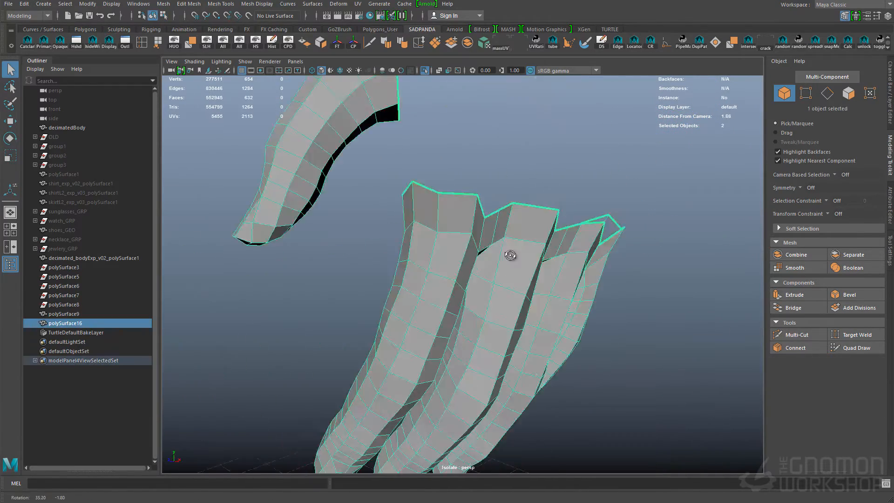
- Show all objects again, make the decimated body live, resume Quad Draw on the hand mesh, and undo the first stroke
left_click(425, 70)
left_click(363, 126)
left_click(249, 15)
left_click(507, 261)
left_click(853, 348)
left_click_drag(675, 297, 628, 294, "alt")
mouse_move(601, 251)
left_mouse_down("alt")
mouse_move(535, 237)
mouse_move(516, 224)
mouse_move(372, 261)
mouse_move(379, 268)
left_mouse_up("alt")
key("ctrl+z")
left_click_drag(378, 268, 414, 258, "alt")
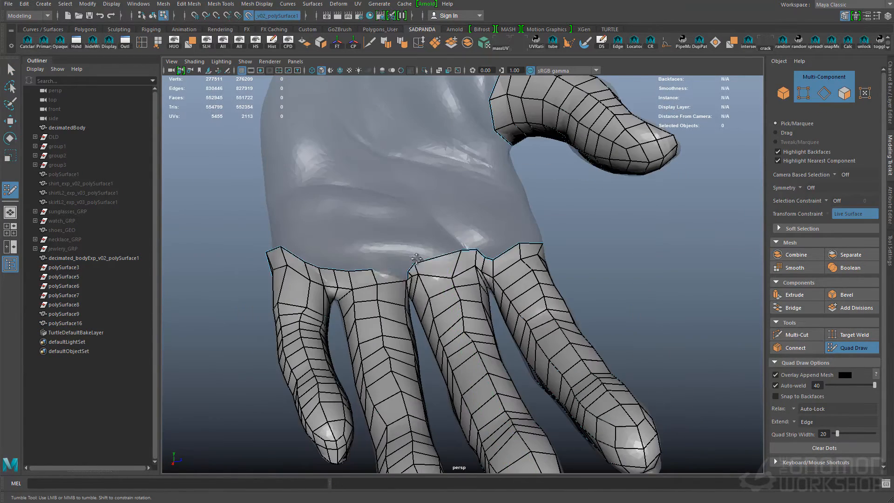
- Relax the new row of quads around the finger bases onto the hand surface
left_click_drag(357, 266, 475, 263, "alt")
left_click_drag(416, 260, 568, 259, "alt")
left_click_drag(442, 251, 536, 233, "alt")
mouse_move(424, 268)
left_mouse_down("alt")
mouse_move(556, 273)
mouse_move(520, 267)
left_mouse_up("alt")
right_click_drag(423, 246, 493, 251, "alt")
left_click_drag(424, 247, 470, 266, "alt")
right_click_drag(471, 266, 485, 268, "alt")
- Clean up the faces and vertices between the finger bases on the back of the hand
left_click(442, 228, "ctrl+shift")
left_click(437, 217, "ctrl+shift")
left_click_drag(447, 233, 370, 280, "alt")
left_click_drag(508, 263, 372, 261, "alt")
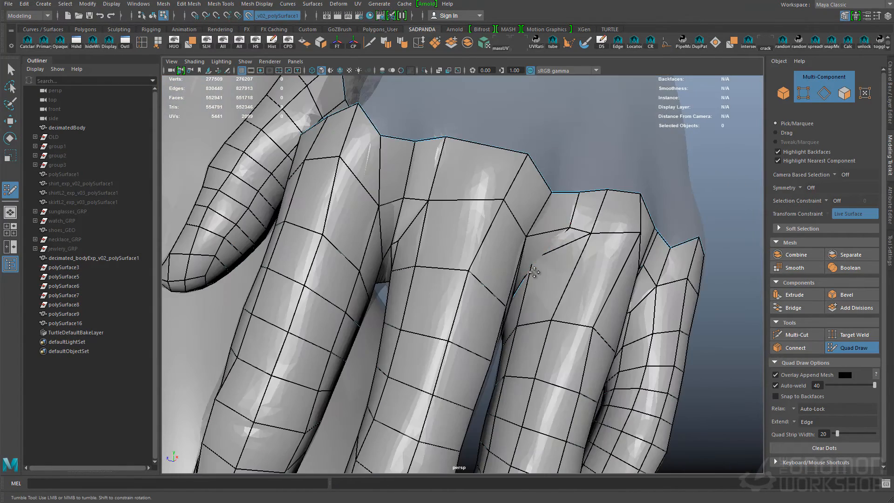
mouse_move(533, 274)
left_mouse_down("alt")
mouse_move(506, 305)
mouse_move(549, 261)
mouse_move(499, 276)
left_mouse_up("alt")
left_click(555, 243, "ctrl+shift")
left_click(501, 238, "shift")
left_click_drag(501, 242, 606, 261, "alt")
- Reposition and relax the border vertices along the knuckles and finger webbing
mouse_move(335, 280)
left_mouse_down("alt")
mouse_move(399, 289)
mouse_move(425, 305)
mouse_move(397, 277)
left_mouse_up("alt")
left_click_drag(293, 260, 296, 226)
left_click(347, 263, "shift")
mouse_move(373, 256)
left_mouse_down("alt")
mouse_move(403, 250)
mouse_move(406, 275)
left_mouse_up("alt")
left_click_drag(480, 233, 503, 242, "alt")
middle_click_drag(503, 242, 519, 267, "alt")
left_click_drag(519, 267, 489, 302, "alt")
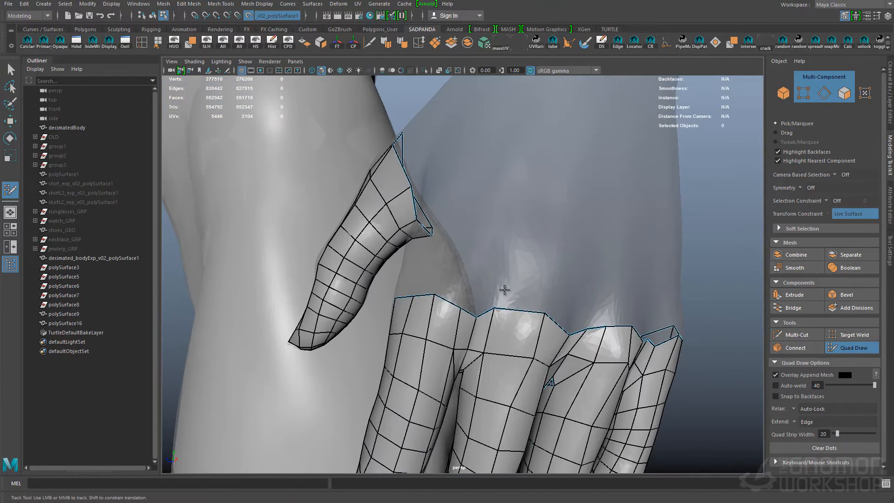
- Draw new quads from the middle finger's knuckle up the back of the hand
middle_click_drag(468, 349, 472, 369, "alt")
mouse_move(534, 265)
left_mouse_down("alt")
mouse_move(501, 297)
mouse_move(509, 267)
left_mouse_up("alt")
left_click(467, 263)
left_click(513, 259)
left_click(543, 271)
left_click(487, 292, "shift")
left_click(527, 298, "shift")
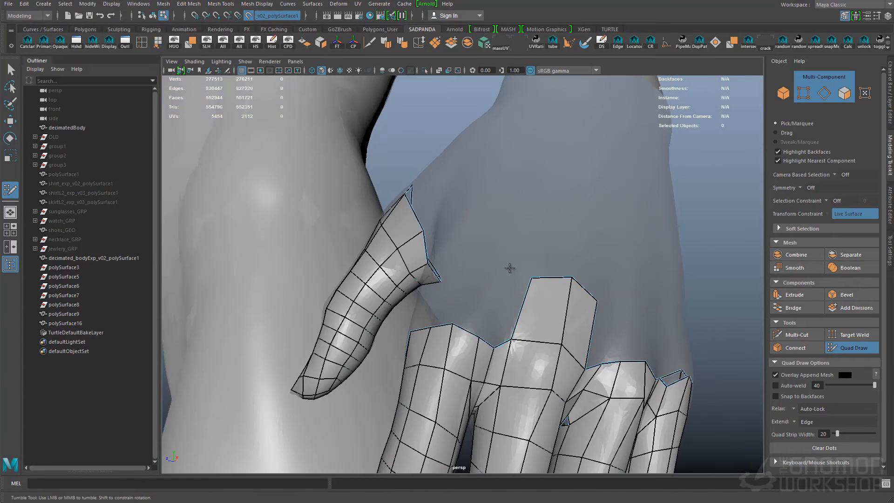
left_click_drag(610, 283, 579, 266, "alt")
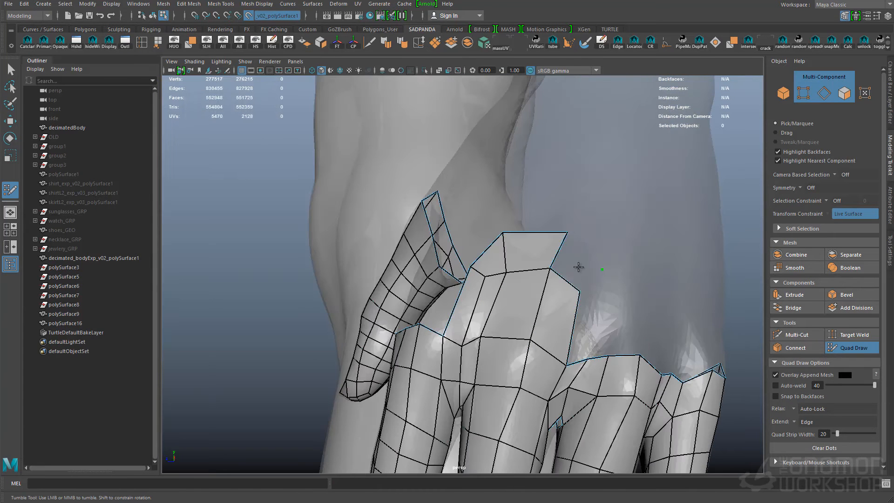
- Fill in new quads across the back of the hand above the ring and little finger knuckles
left_click(583, 331, "shift")
left_click(601, 329, "shift")
mouse_move(600, 328)
left_mouse_down("alt")
mouse_move(554, 312)
mouse_move(543, 369)
mouse_move(479, 358)
mouse_move(540, 317)
mouse_move(571, 265)
left_mouse_up("alt")
left_click_drag(536, 202, 569, 236, "alt")
left_click(591, 220)
left_click(613, 231)
left_click(576, 233, "shift")
left_click(601, 240, "shift")
- Extend new quads from the base of the thumb toward the index finger, undoing the misplaced adjustment
left_click_drag(577, 270, 517, 284, "alt")
left_click(630, 277)
left_click(585, 277)
left_click(585, 303)
left_click(577, 289, "shift")
left_click_drag(585, 294, 479, 259, "alt")
key("ctrl+z")
left_click(574, 284, "shift")
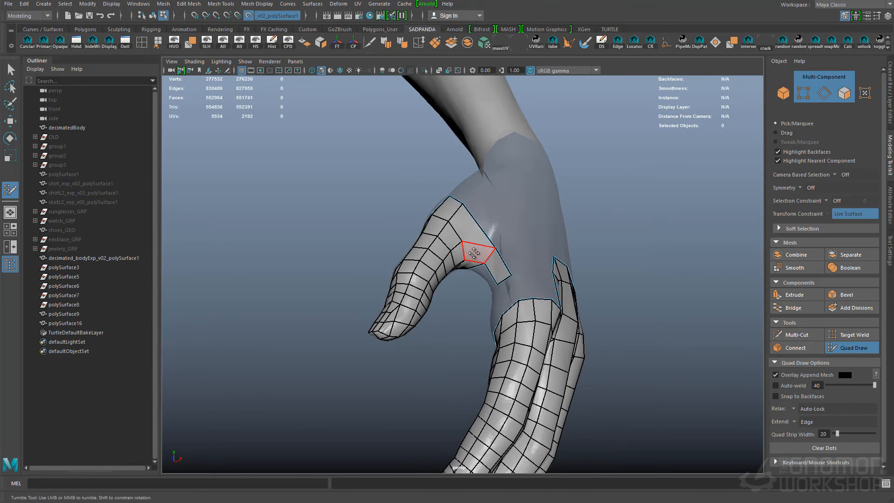
- Bridge the thumb webbing to the side of the index finger's knuckle with quads
left_click_drag(496, 256, 475, 247, "alt")
middle_click_drag(475, 247, 489, 229, "alt")
left_click(494, 261, "shift")
left_click_drag(495, 261, 494, 299, "alt")
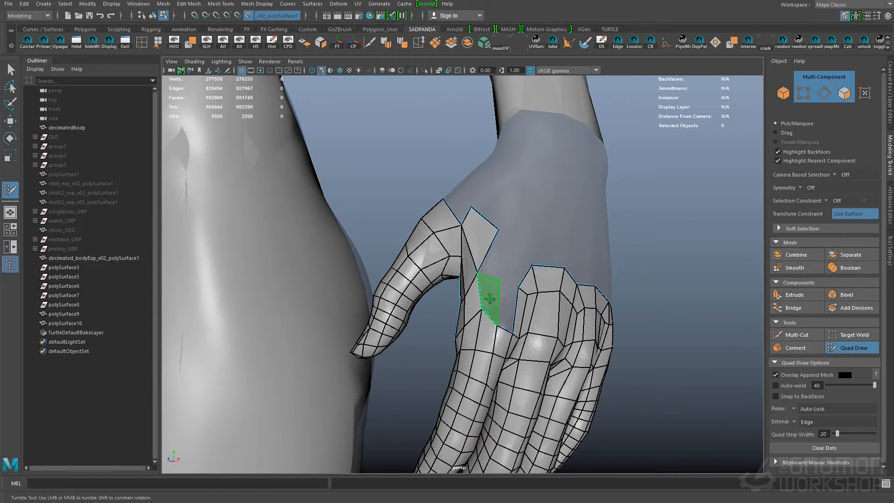
left_click_drag(519, 271, 493, 219, "alt")
left_click(503, 233, "shift")
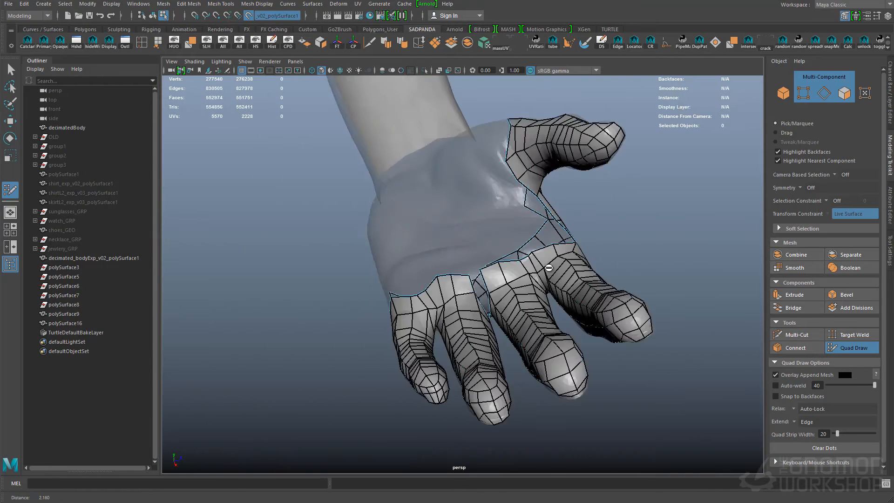
- Fill the gaps between the finger bases on the palm side with quads
right_click_drag(485, 279, 524, 311, "alt")
left_click_drag(524, 311, 549, 293, "alt")
left_click(522, 311, "shift")
left_click(525, 338, "shift")
middle_click_drag(550, 294, 584, 278, "alt")
mouse_move(584, 278)
left_mouse_down("alt")
mouse_move(536, 262)
mouse_move(571, 257)
mouse_move(492, 293)
mouse_move(466, 280)
mouse_move(484, 298)
mouse_move(508, 261)
mouse_move(518, 290)
mouse_move(521, 273)
mouse_move(512, 323)
mouse_move(576, 300)
mouse_move(445, 219)
left_mouse_up("alt")
- Toggle isolation on the mesh to inspect the hand, and return to Quad Draw
key("q")
key("F8")
key("ctrl+1")
left_click(445, 219)
scroll(445, 218, "down", 4)
key("ctrl+1")
left_click(607, 230)
key("y")
- Draw a row of quads across the upper palm below the finger bases
mouse_move(607, 230)
left_mouse_down("alt")
mouse_move(557, 293)
mouse_move(553, 331)
mouse_move(577, 279)
left_mouse_up("alt")
mouse_move(340, 281)
left_mouse_down("alt")
mouse_move(359, 261)
mouse_move(473, 275)
mouse_move(423, 235)
mouse_move(428, 325)
left_mouse_up("alt")
left_click(416, 303, "shift")
left_click(453, 299, "shift")
scroll(429, 325, "down", 2)
left_click(436, 365)
left_click(480, 348)
left_click(522, 335)
left_click(415, 360, "shift")
- Relax the new palm quads and even out their border below the fingers
mouse_move(414, 360)
left_mouse_down("alt")
mouse_move(515, 321)
mouse_move(551, 328)
left_mouse_up("alt")
left_click_drag(441, 334, 523, 188, "alt")
left_click_drag(587, 237, 537, 306, "alt")
left_click_drag(576, 331, 571, 301, "alt")
left_click_drag(395, 310, 421, 382, "alt")
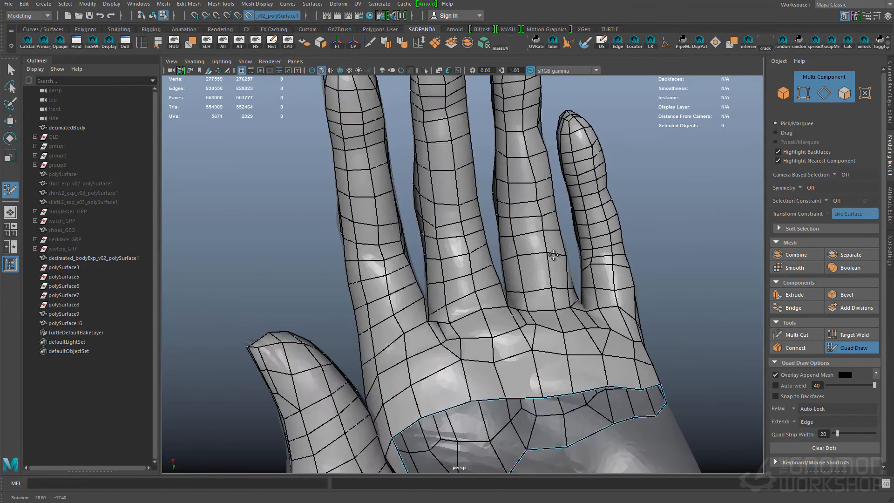
middle_click_drag(429, 447, 461, 310, "alt")
left_click_drag(510, 274, 521, 286, "alt")
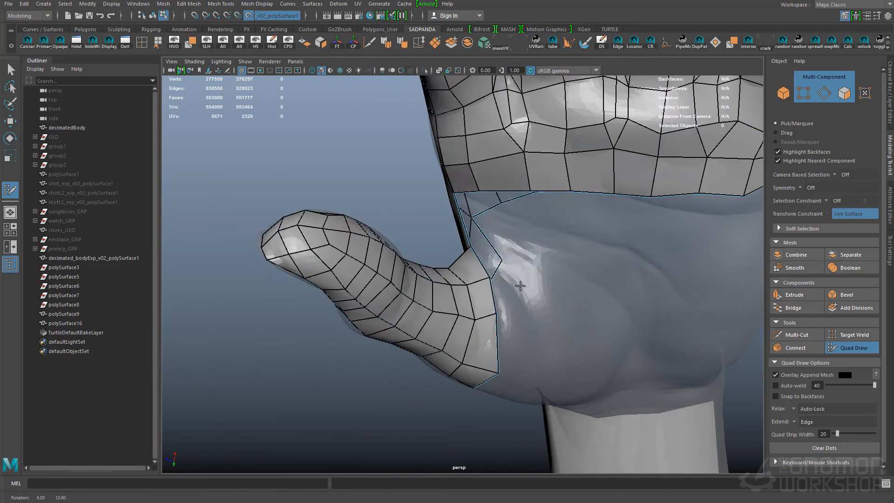
- Join the thumb webbing to the palm and extend the thumb base with larger quads
middle_click_drag(521, 285, 506, 254, "alt")
left_click(475, 200, "shift")
middle_click_drag(550, 361, 523, 326, "alt")
mouse_move(523, 325)
left_mouse_down("alt")
mouse_move(569, 286)
mouse_move(597, 319)
mouse_move(475, 307)
mouse_move(543, 298)
left_mouse_up("alt")
left_click(568, 286, "shift")
middle_click_drag(543, 297, 554, 400, "alt")
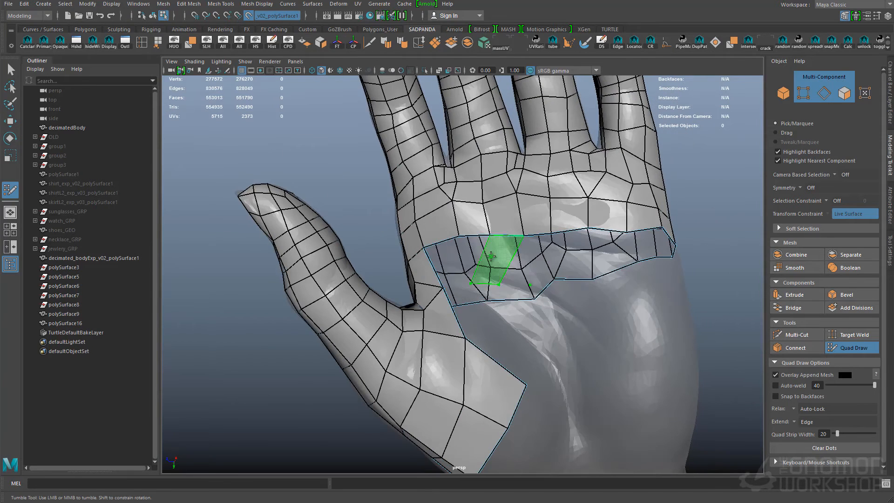
- Fill another row of quads across the middle of the palm
left_click(493, 255, "shift")
middle_click_drag(554, 267, 517, 297, "alt")
left_click_drag(528, 301, 473, 370, "alt")
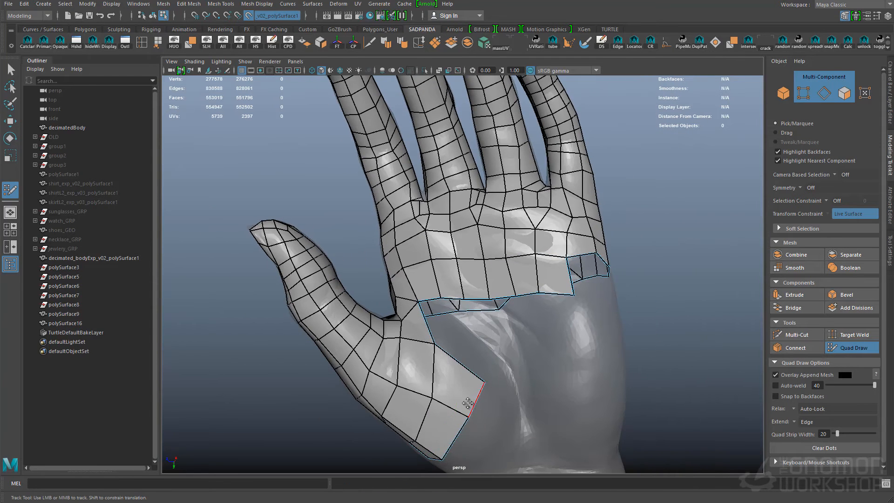
- Extend the thumb base toward the wrist with quads and relax them
middle_click_drag(467, 403, 486, 354, "alt")
mouse_move(487, 387)
left_mouse_down("alt")
mouse_move(505, 405)
mouse_move(476, 347)
left_mouse_up("alt")
left_click(505, 405, "shift")
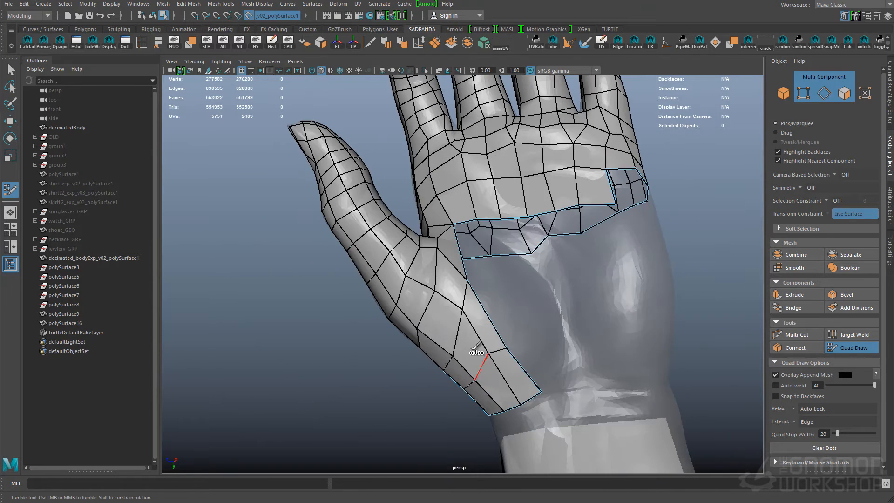
mouse_move(557, 353)
left_mouse_down("alt")
mouse_move(536, 326)
mouse_move(549, 300)
mouse_move(405, 315)
mouse_move(463, 329)
mouse_move(368, 321)
mouse_move(326, 298)
mouse_move(359, 289)
left_mouse_up("alt")
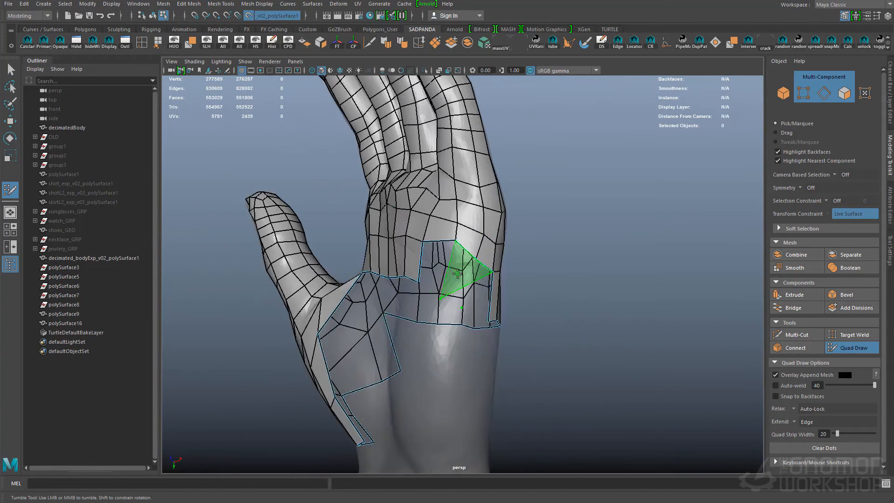
- Complete the quad row around the little-finger side of the palm
left_click(465, 271, "shift")
left_click_drag(475, 279, 508, 265, "alt")
middle_click_drag(507, 266, 544, 247, "alt")
left_click_drag(544, 246, 354, 239, "alt")
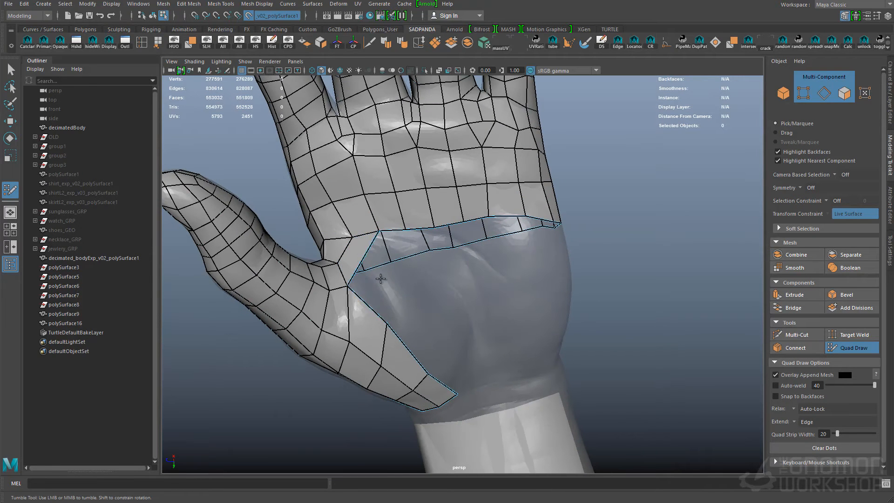
left_click_drag(444, 282, 559, 280, "alt")
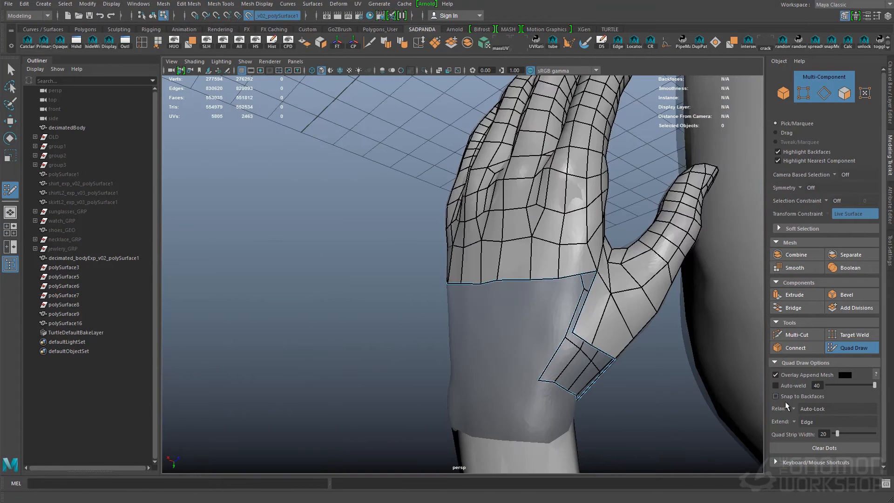
- Draw the next row of quads across the lower palm beside the thumb base
left_click_drag(602, 347, 376, 298, "alt")
left_click_drag(410, 338, 406, 342, "alt")
left_click(371, 283, "shift")
left_click(417, 308)
left_click(434, 311)
left_click(450, 316)
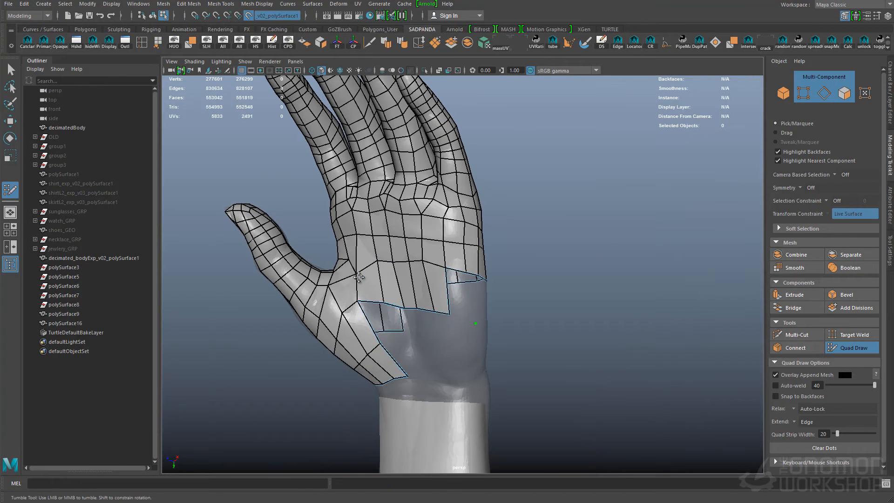
mouse_move(438, 242)
left_mouse_down("alt")
mouse_move(489, 326)
mouse_move(484, 282)
left_mouse_up("alt")
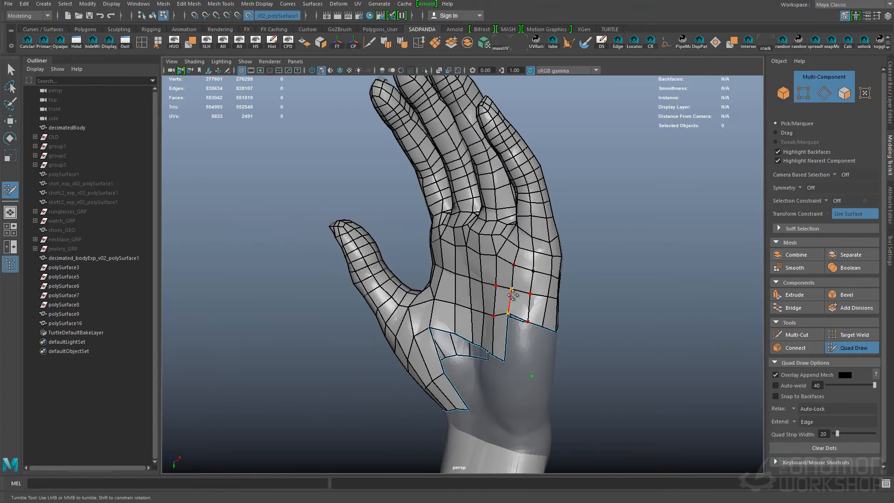
- Place points around the lower hand and fill them with quads toward the wrist
mouse_move(520, 344)
left_mouse_down("alt")
mouse_move(475, 284)
mouse_move(415, 260)
mouse_move(441, 263)
left_mouse_up("alt")
left_click(449, 259)
left_click(450, 226)
left_click(489, 269)
left_click(495, 238)
mouse_move(495, 237)
left_mouse_down("alt")
mouse_move(486, 238)
mouse_move(484, 253)
mouse_move(391, 215)
mouse_move(461, 256)
mouse_move(443, 254)
left_mouse_up("alt")
left_click(471, 248, "shift")
left_click(489, 252, "shift")
left_click(467, 263, "shift")
- Continue the band of quads around the wrist on the little-finger side
mouse_move(472, 302)
left_mouse_down("alt")
mouse_move(463, 319)
mouse_move(460, 300)
mouse_move(483, 301)
left_mouse_up("alt")
left_click(463, 319, "shift")
left_click(484, 332, "shift")
left_click_drag(484, 332, 475, 333, "alt")
left_click_drag(500, 293, 526, 290, "alt")
left_click(466, 279, "shift")
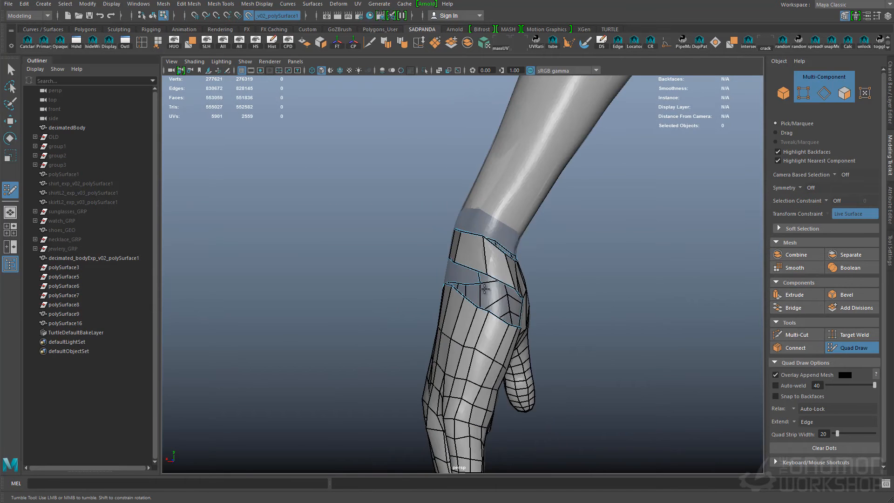
- Fill the gap between the wrist band and the hand on the thumb side
left_click_drag(466, 280, 489, 264, "alt")
left_click(489, 264, "shift")
left_click_drag(224, 231, 305, 234, "alt")
left_click(380, 269, "shift")
mouse_move(380, 270)
left_mouse_down("alt")
mouse_move(400, 260)
mouse_move(419, 270)
mouse_move(412, 263)
left_mouse_up("alt")
left_click(413, 281, "shift")
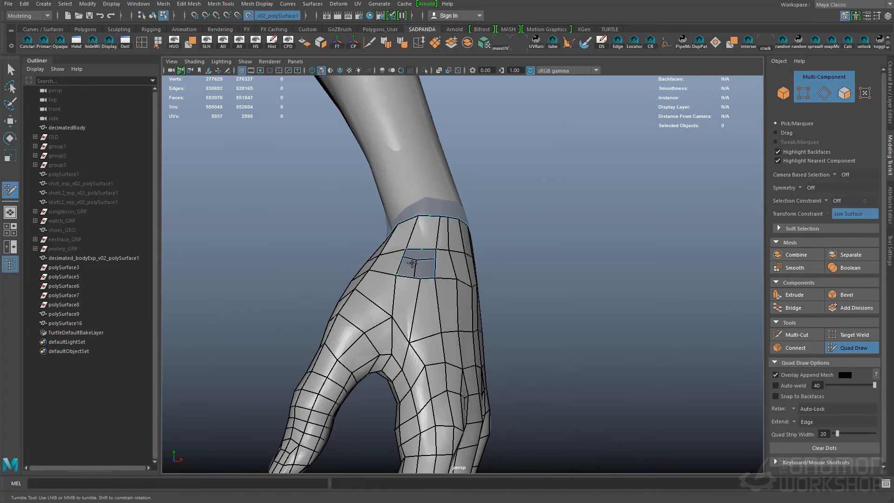
- Close the remaining opening on the back of the hand below the wrist band with quads
left_click_drag(481, 325, 447, 309, "alt")
right_click_drag(447, 309, 457, 312, "alt")
left_click(464, 329, "shift")
left_click_drag(465, 328, 496, 330, "alt")
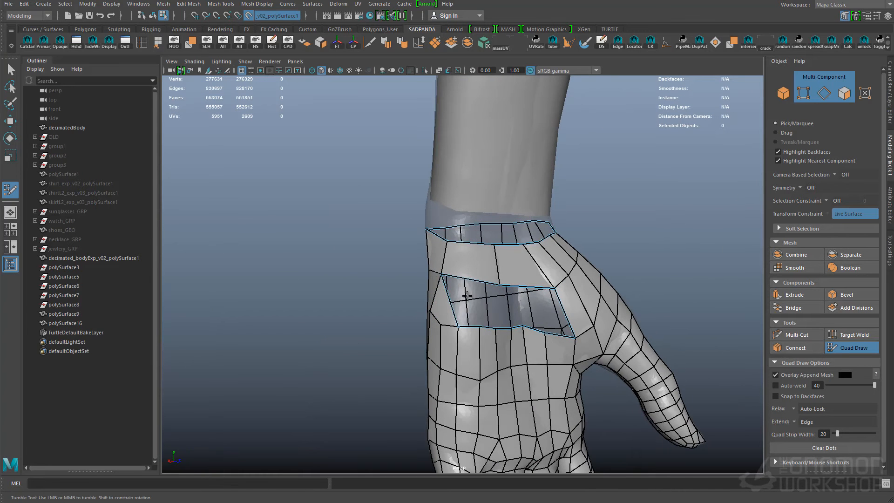
left_click_drag(442, 314, 486, 298, "alt")
left_click_drag(459, 254, 430, 261, "alt")
left_click_drag(501, 268, 540, 275, "alt")
left_click(485, 294, "shift")
left_click(477, 301, "shift")
- Relax the quads over the back of the hand and wrist, and save the scene
left_click_drag(632, 317, 484, 326, "alt")
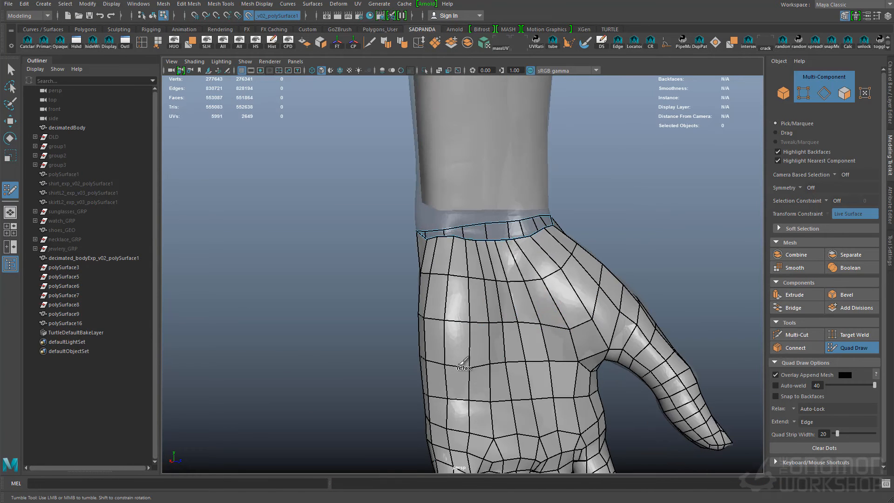
mouse_move(592, 280)
left_mouse_down("alt")
mouse_move(471, 309)
mouse_move(587, 270)
left_mouse_up("alt")
left_click_drag(345, 261, 427, 269, "alt")
mouse_move(570, 254)
left_mouse_down("alt")
mouse_move(496, 242)
mouse_move(410, 256)
mouse_move(589, 269)
mouse_move(575, 273)
left_mouse_up("alt")
key("q")
key("ctrl+s")
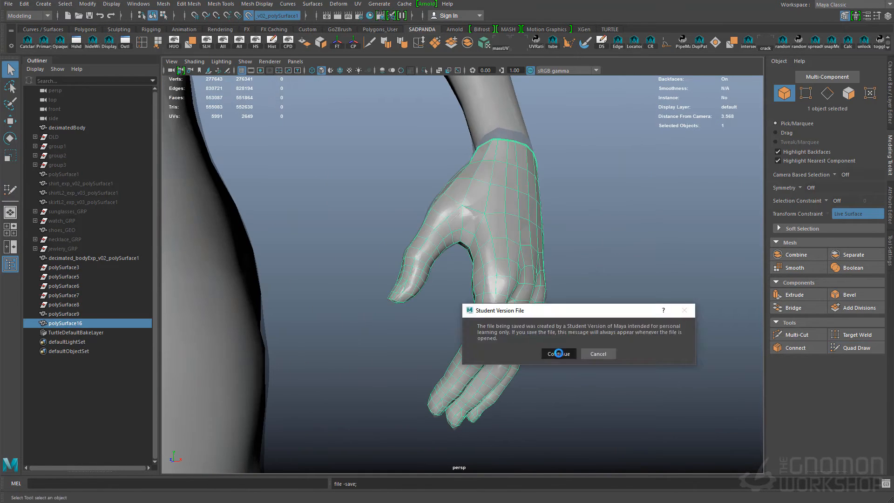
left_click(558, 354)
- Combine the hand with the body mesh without construction history, and save the scene
right_click_drag(559, 298, 499, 252, "alt")
left_click(491, 190, "shift")
key("alt+shift+d")
right_click_drag(512, 354, 470, 373, "alt")
middle_click_drag(471, 373, 507, 159, "alt")
right_click_drag(419, 224, 500, 261, "alt")
left_click_drag(499, 261, 554, 247, "alt")
key("ctrl+s")
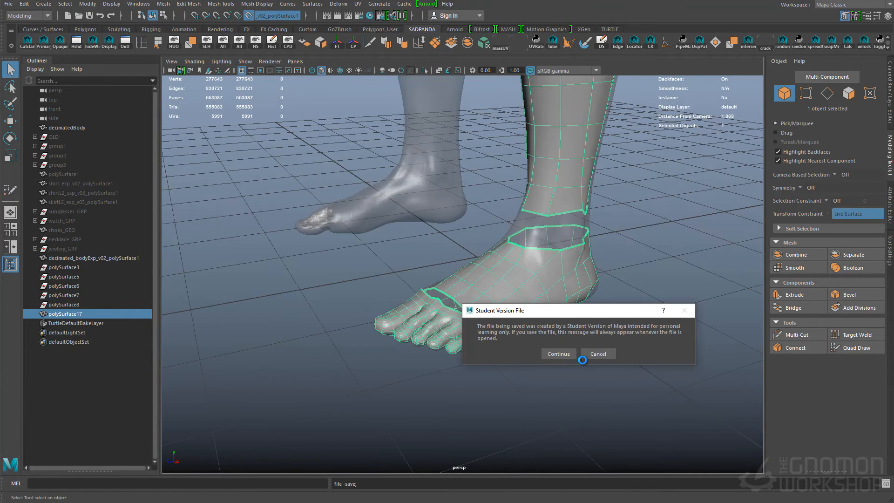
left_click(559, 353)
- Join the toes to the top of the foot by filling and welding the gap with Quad Draw
left_click(857, 348)
mouse_move(559, 326)
left_mouse_down("alt")
mouse_move(509, 278)
mouse_move(447, 298)
mouse_move(485, 279)
left_mouse_up("alt")
left_click(509, 278, "shift")
right_click_drag(433, 298, 467, 317, "alt")
left_click_drag(470, 307, 503, 339, "alt")
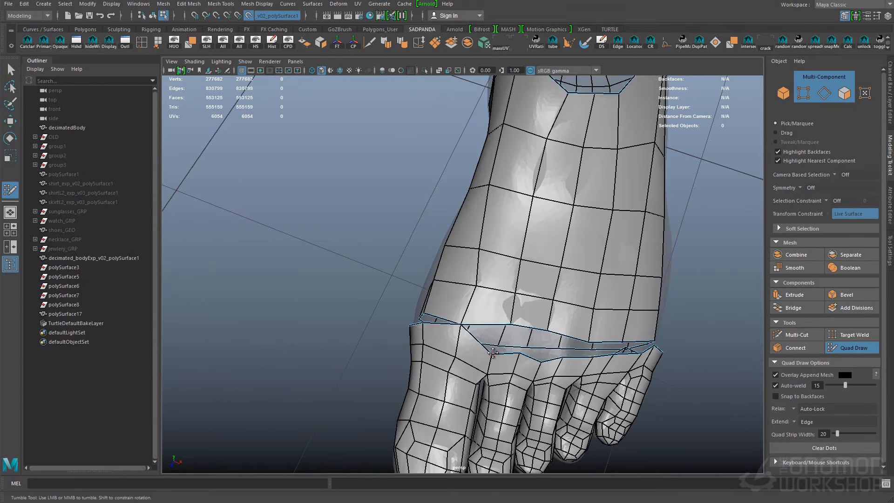
left_click(576, 341, "ctrl")
left_click_drag(576, 341, 554, 340, "alt")
right_click_drag(554, 339, 559, 358, "alt")
left_click(617, 346, "ctrl")
mouse_move(617, 346)
left_mouse_down("alt")
mouse_move(554, 326)
mouse_move(552, 316)
left_mouse_up("alt")
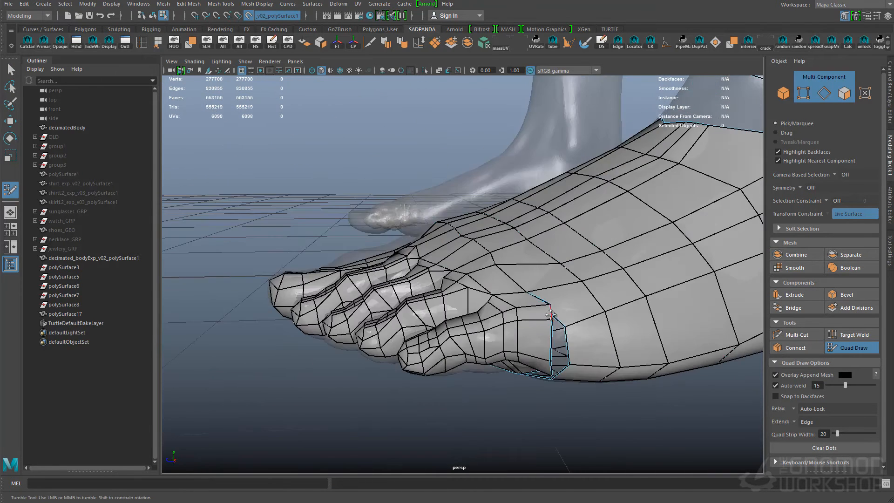
- Try to close the gap between the toes and the foot along the big-toe and little-toe sides
left_click_drag(548, 362, 653, 302, "alt")
middle_click_drag(465, 274, 526, 307, "alt")
mouse_move(526, 308)
left_mouse_down("alt")
mouse_move(529, 275)
mouse_move(560, 268)
mouse_move(534, 298)
left_mouse_up("alt")
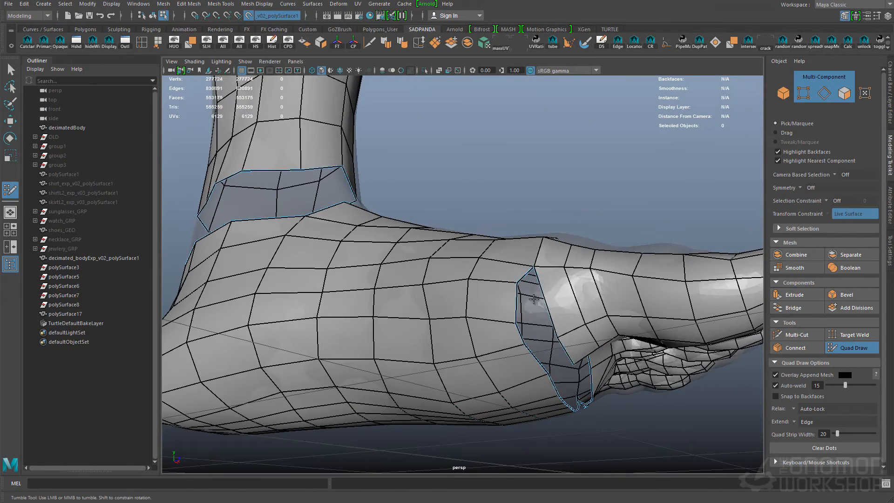
right_click_drag(526, 309, 536, 322, "alt")
left_click_drag(487, 274, 443, 266, "alt")
right_click_drag(442, 267, 463, 268, "alt")
left_click(462, 268, "ctrl+shift")
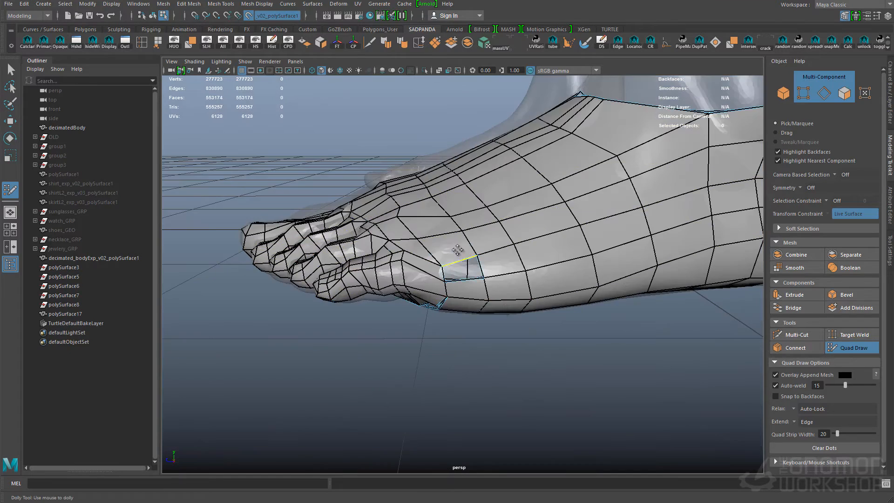
- Try to adjust the remaining seam around the outer side of the foot, and undo the recent bridging work
right_click_drag(687, 340, 619, 326, "alt")
middle_click_drag(619, 326, 466, 288, "alt")
left_click_drag(642, 272, 367, 256, "alt")
middle_click_drag(606, 242, 555, 215, "alt")
right_click_drag(562, 249, 517, 242, "alt")
left_click_drag(517, 242, 545, 275, "alt")
key("ctrl+z")
left_click(551, 263, "ctrl+shift")
left_click_drag(638, 429, 289, 345, "alt")
right_click_drag(281, 186, 210, 252, "alt")
mouse_move(210, 264)
left_mouse_down("alt")
mouse_move(431, 281)
mouse_move(429, 266)
left_mouse_up("alt")
mouse_move(280, 272)
left_mouse_down("alt")
mouse_move(476, 298)
mouse_move(480, 311)
mouse_move(345, 284)
left_mouse_up("alt")
left_click(527, 308, "ctrl+shift")
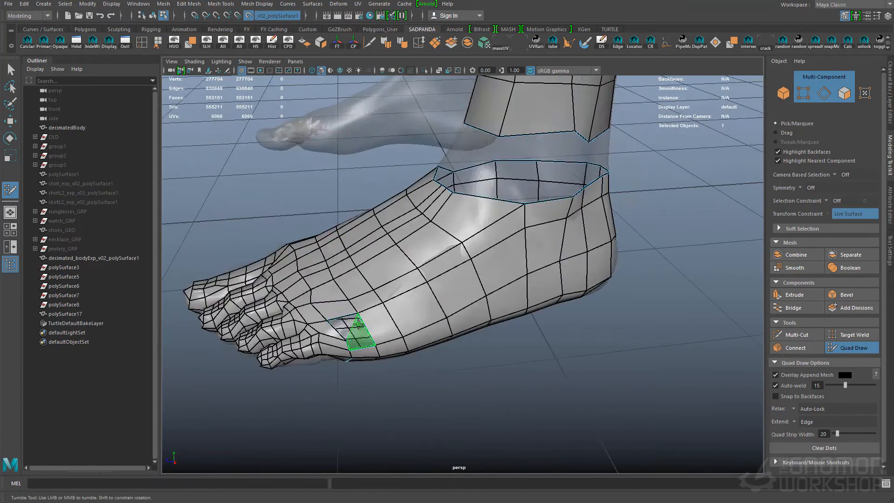
- Fill the remaining gap on the outer side of the foot behind the little toe with Quad Draw faces
left_click_drag(351, 324, 396, 343, "alt")
right_click_drag(396, 344, 427, 319, "alt")
left_click(503, 277, "ctrl")
left_click_drag(504, 276, 486, 316, "alt")
left_click(552, 282, "shift")
left_click_drag(412, 334, 457, 260, "alt")
right_click_drag(457, 260, 503, 209, "alt")
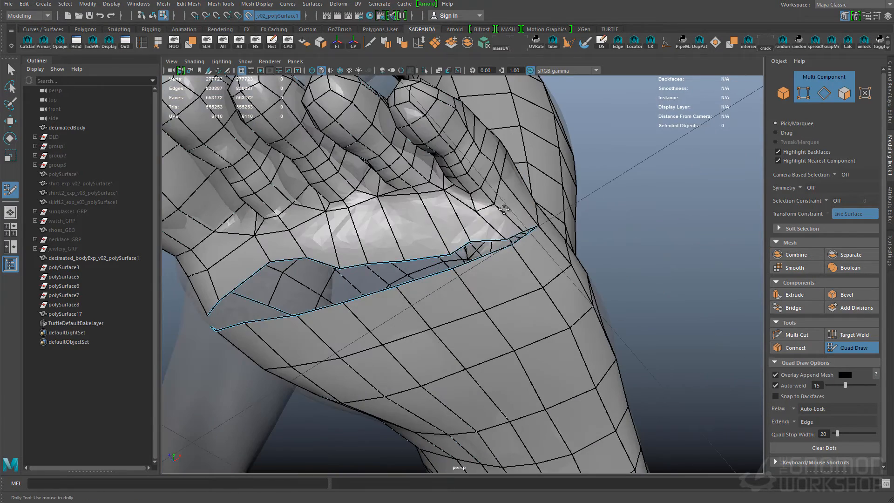
- Clear the faces on the upper outer part of the foot behind the small toes to rework their edge flow
left_click_drag(387, 211, 485, 279, "alt")
right_click_drag(485, 280, 466, 257, "alt")
left_click_drag(466, 258, 405, 287, "alt")
left_click_drag(638, 217, 543, 321, "alt")
left_click(429, 305, "ctrl+shift")
left_click(468, 293, "ctrl+shift")
right_click_drag(543, 321, 563, 307, "alt")
left_click(535, 259, "ctrl")
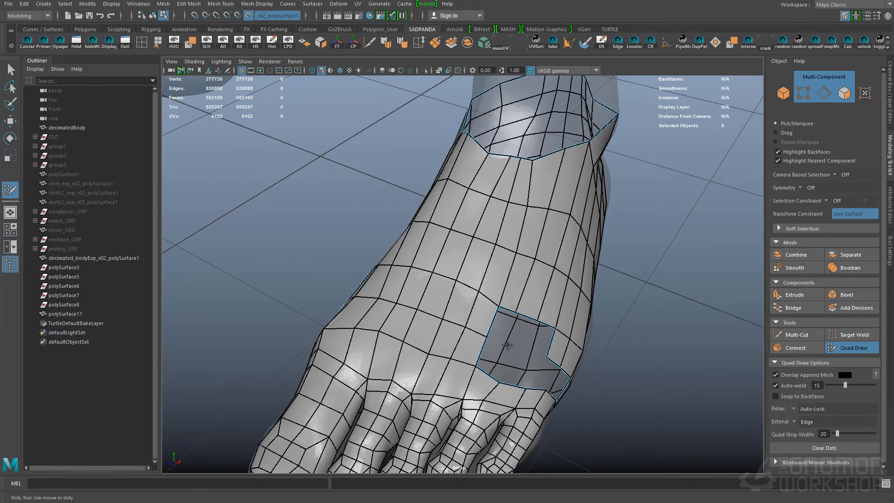
- Redraw quads across the opening on the top of the foot behind the small toes
left_click(492, 360, "shift")
left_click_drag(492, 359, 475, 298, "alt")
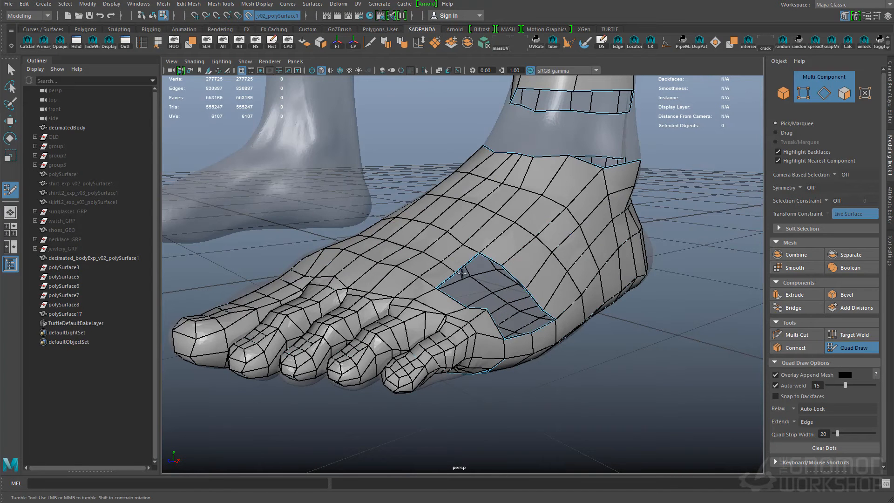
left_click(459, 289, "shift")
left_click_drag(466, 284, 506, 302, "alt")
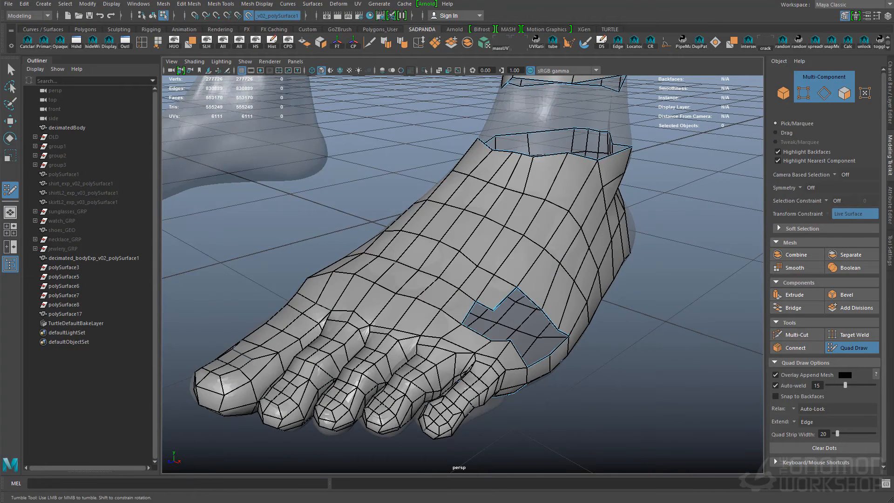
left_click_drag(354, 321, 484, 320, "alt")
left_click(485, 320, "ctrl+shift")
- Remove surplus edges on the outer side of the foot and refill the opening with cleaner quads
left_click(457, 338, "ctrl+shift")
left_click_drag(697, 335, 726, 289, "alt")
left_click_drag(536, 316, 508, 313, "alt")
left_click(506, 313, "ctrl+shift")
mouse_move(680, 312)
left_mouse_down("alt")
mouse_move(695, 289)
mouse_move(446, 311)
mouse_move(544, 214)
left_mouse_up("alt")
left_click(457, 320, "shift")
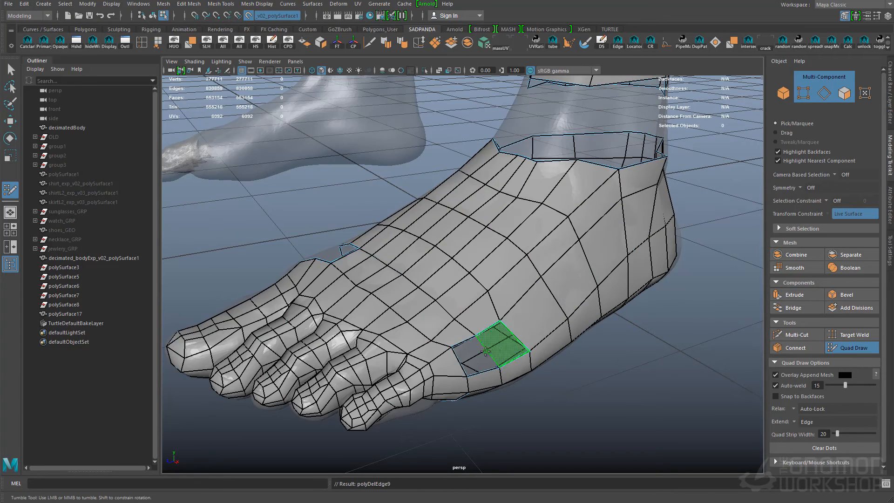
- Rework the faces on the inner side of the foot behind the big toe with Quad Draw, turning off Overlay Append Mesh
left_click_drag(473, 309, 476, 288, "alt")
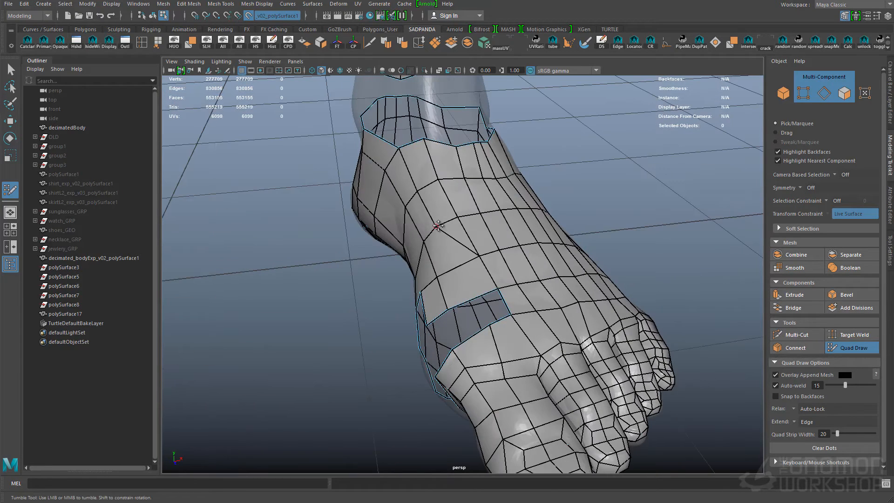
left_click_drag(553, 315, 548, 296, "alt")
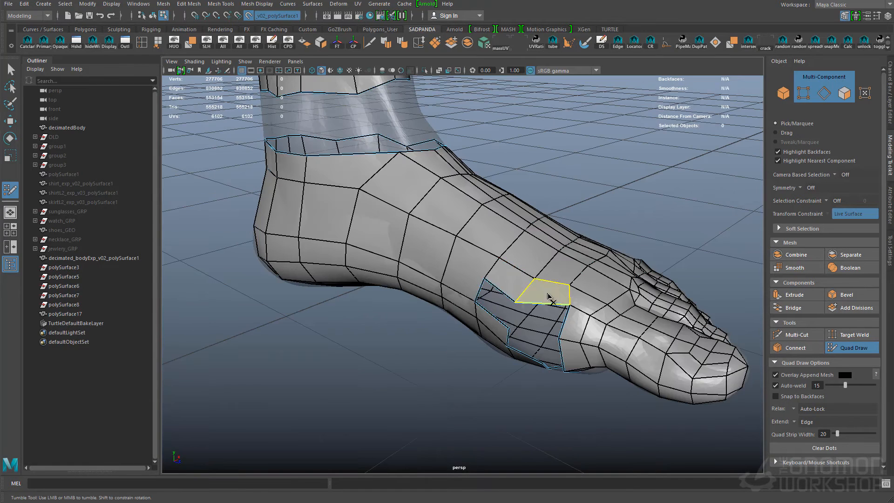
left_click(473, 298, "ctrl+shift")
left_click_drag(472, 298, 512, 253, "alt")
left_click_drag(446, 259, 495, 309, "alt")
left_click(533, 323, "shift")
mouse_move(576, 327)
left_mouse_down("alt")
mouse_move(521, 315)
mouse_move(569, 329)
mouse_move(523, 358)
mouse_move(496, 303)
left_mouse_up("alt")
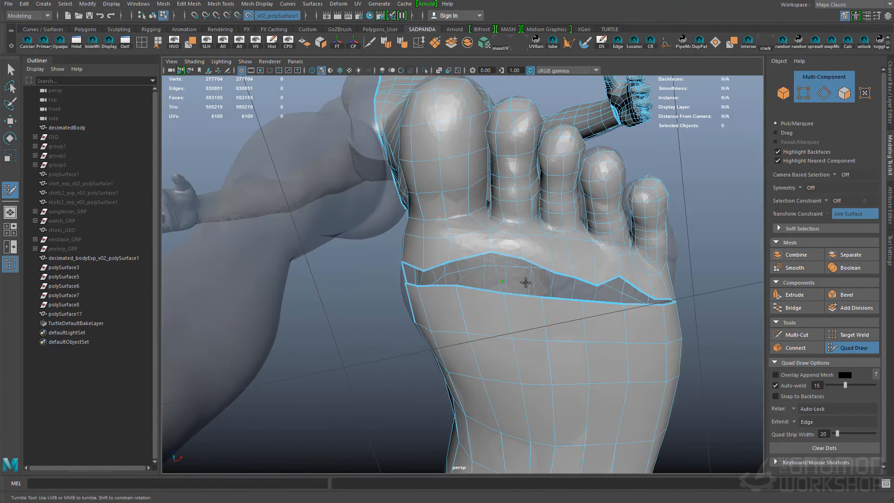
- Fill the outer end of the gap under the ball of the foot and extend quads from the toe side
left_click_drag(555, 284, 555, 317, "alt")
left_click(460, 347, "ctrl+shift")
left_click_drag(460, 346, 582, 368, "alt")
left_click_drag(515, 332, 633, 298, "alt")
left_click(505, 343, "shift")
left_click(604, 315, "shift")
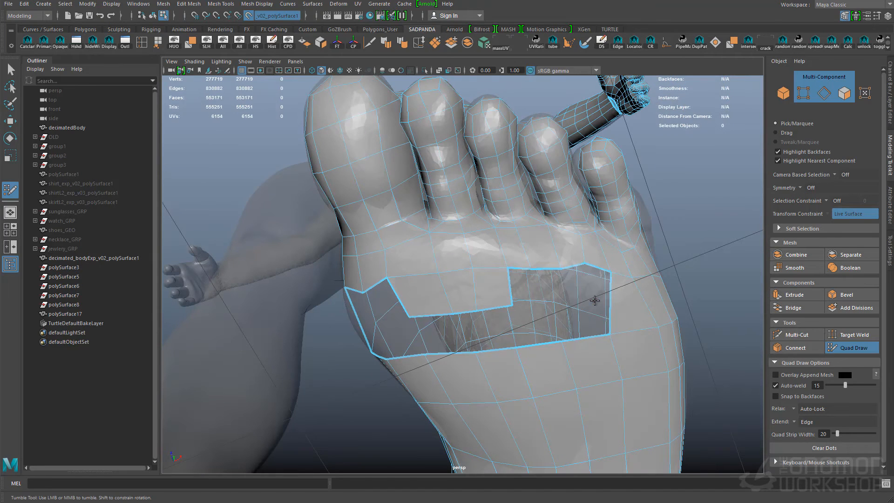
- Bridge the middle of the gap on the sole with a quad and relax the nearby faces
left_click_drag(532, 304, 468, 331, "alt")
left_click(510, 379, "shift")
left_click(467, 331, "shift")
middle_click_drag(264, 376, 425, 360, "alt")
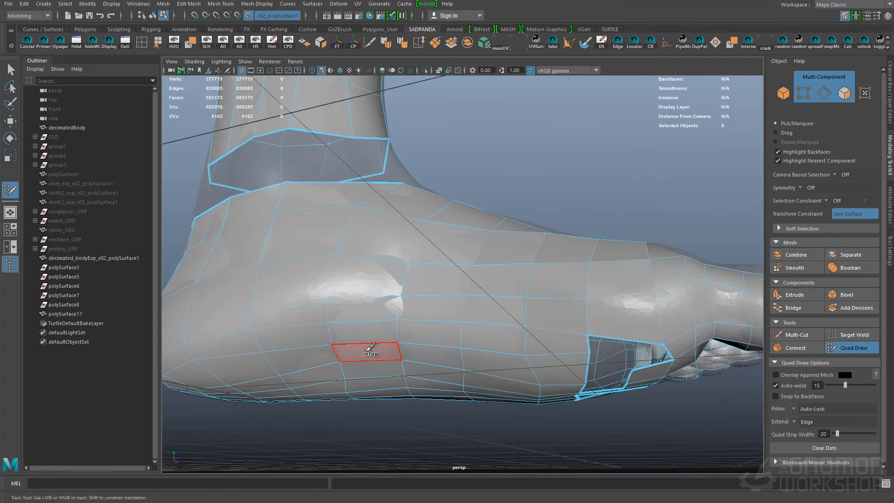
left_click_drag(626, 254, 569, 230, "alt")
left_click(567, 230, "ctrl+shift")
left_click(578, 228, "ctrl+shift")
- Narrow the outer opening in the sole with quads and add an edge loop along the foot
left_click_drag(731, 442, 548, 279, "alt")
right_click_drag(548, 280, 536, 292, "alt")
left_click_drag(507, 313, 583, 288, "alt")
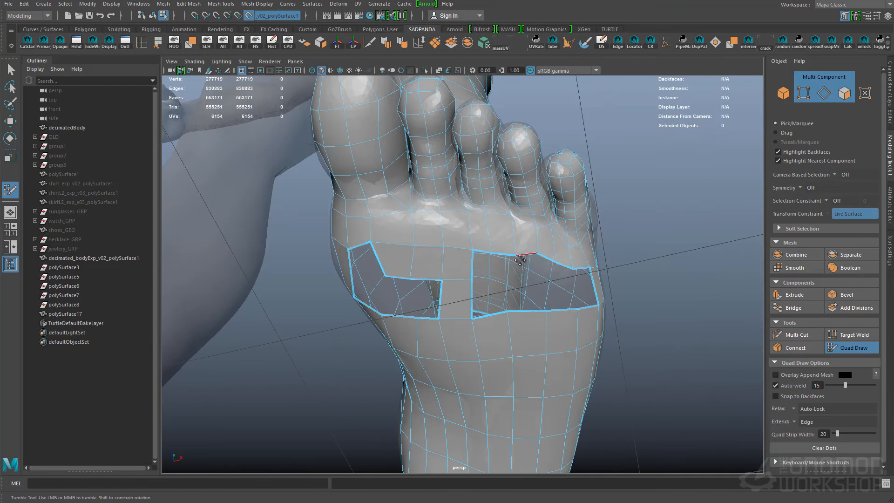
left_click(556, 292, "shift")
left_click(551, 290, "shift")
left_click_drag(549, 290, 476, 139, "alt")
left_click_drag(671, 246, 565, 216, "alt")
middle_click_drag(652, 333, 545, 297, "alt")
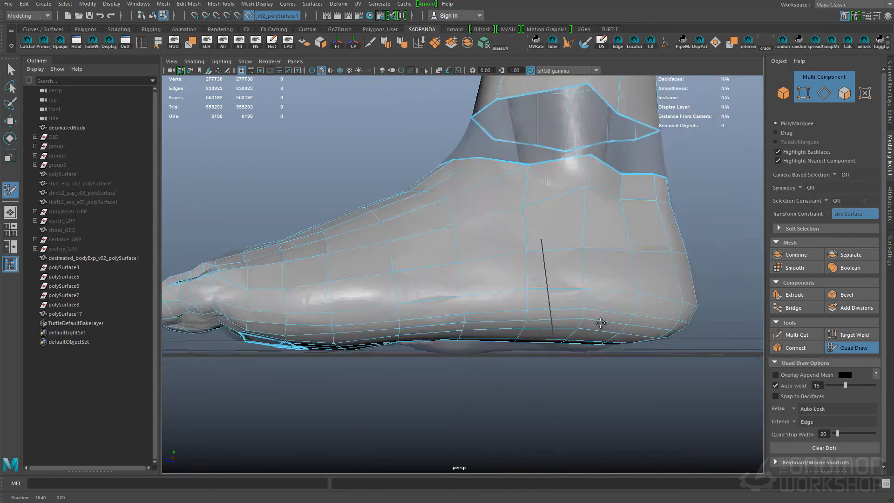
- Add another edge loop along the foot and close the outer opening in the sole with matching quads
left_click_drag(569, 279, 438, 242, "alt")
middle_click_drag(437, 242, 312, 254, "alt")
left_click_drag(452, 246, 575, 347, "alt")
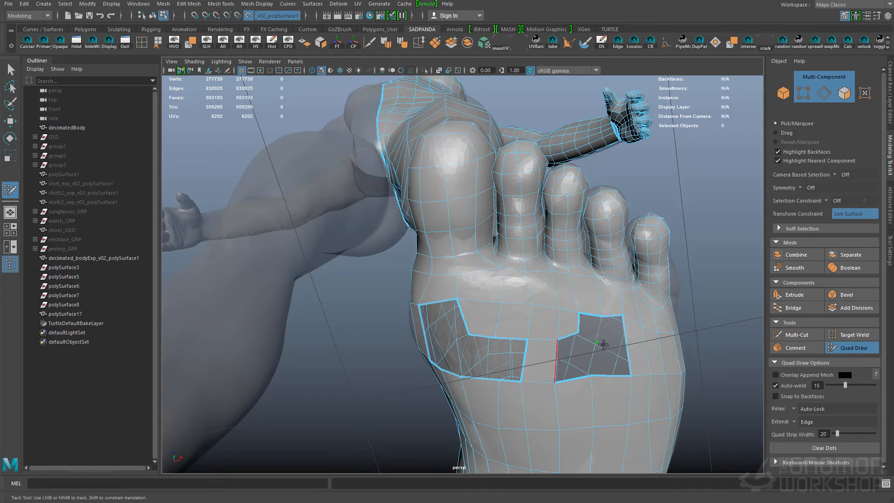
left_click_drag(558, 361, 588, 366, "alt")
left_click(632, 389, "ctrl")
left_click_drag(632, 389, 613, 350, "alt")
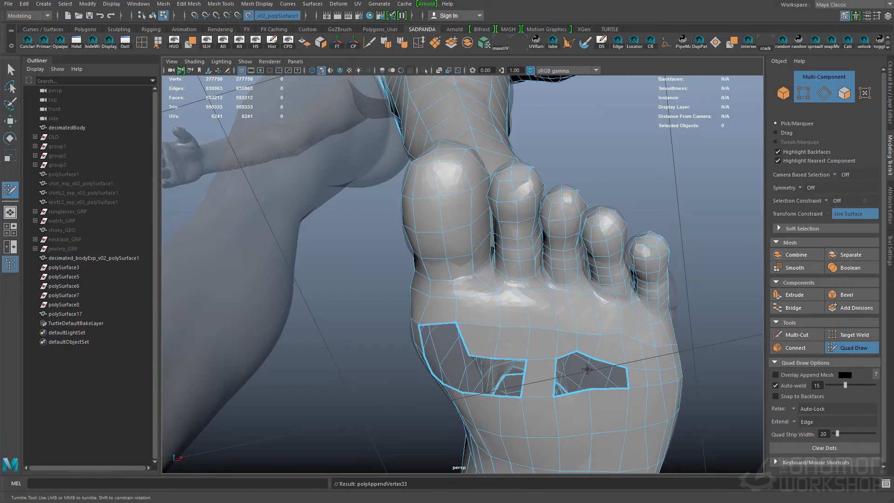
left_click(541, 375, "ctrl+shift")
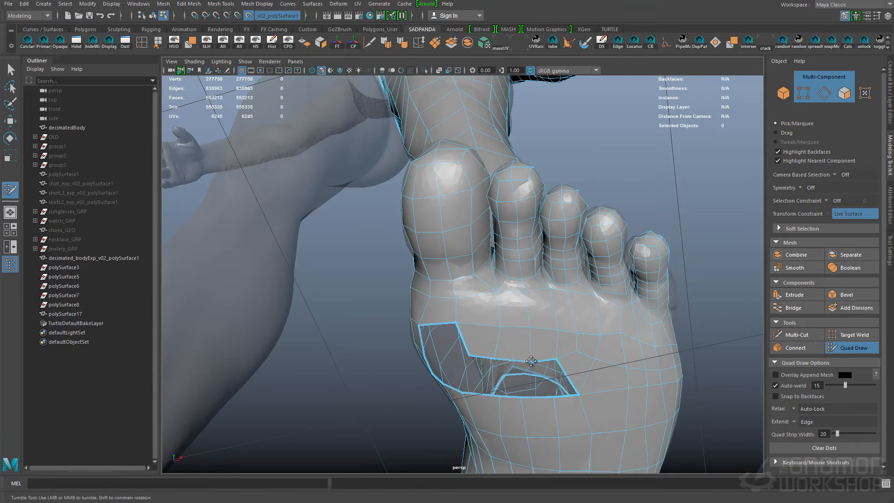
- Relax the faces around the inner opening in the sole and insert an edge loop to match its border
middle_click_drag(541, 377, 550, 340, "alt")
left_click(530, 333, "shift")
left_click_drag(530, 333, 434, 325, "alt")
left_click_drag(465, 214, 491, 318, "alt")
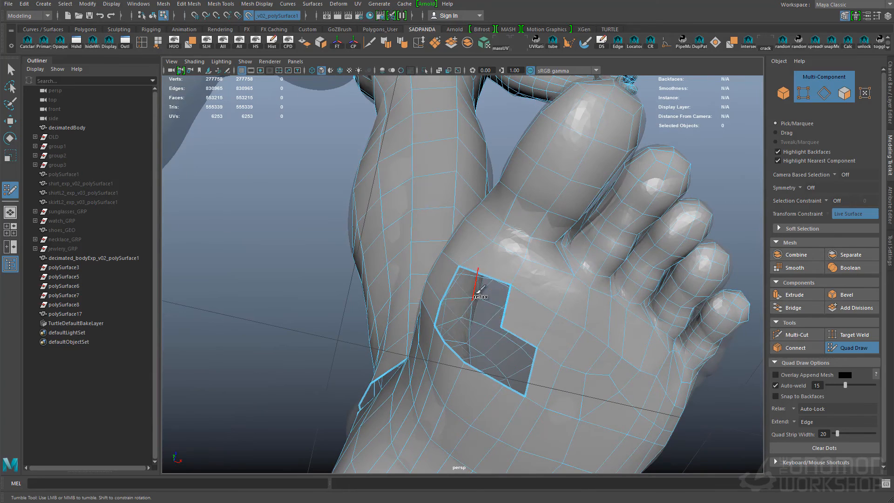
left_click(594, 351, "shift")
left_click_drag(518, 358, 448, 311, "alt")
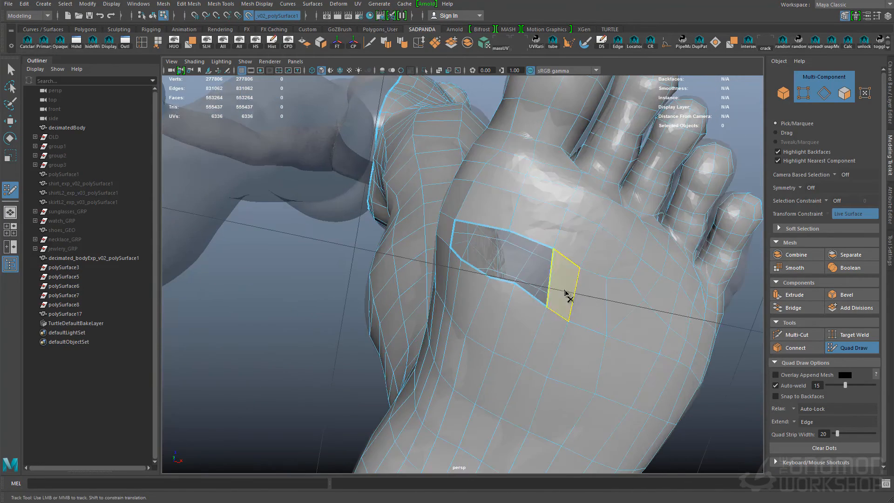
- Fill the last opening under the ball of the foot with quads
left_click_drag(565, 293, 618, 335, "ctrl+shift")
left_click(609, 311, "shift")
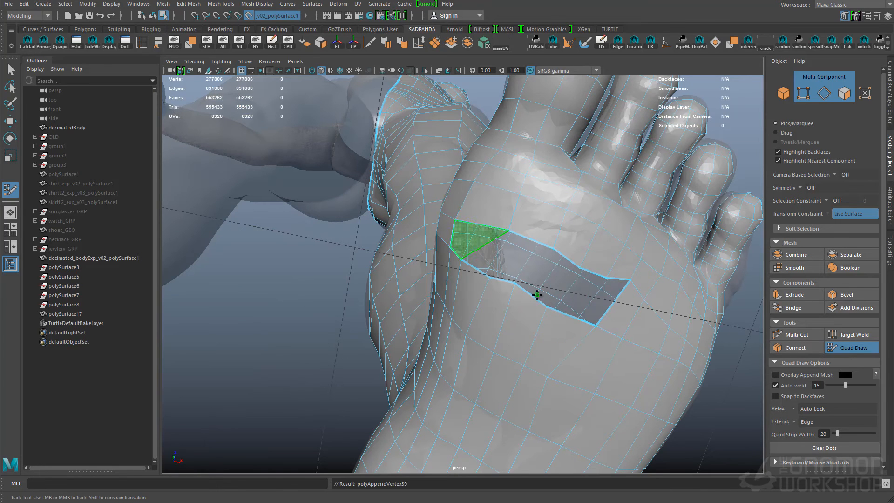
left_click(594, 306, "shift")
left_click(554, 275, "shift")
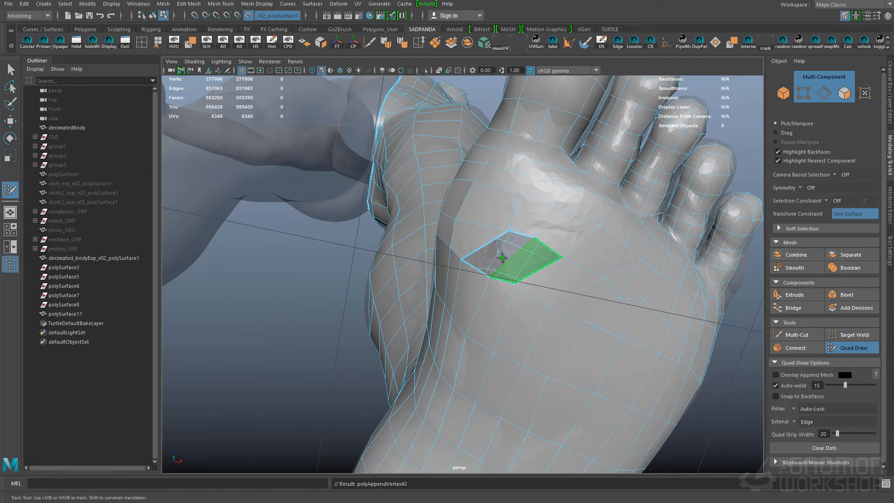
- Exit Quad Draw, deactivate the live surface and isolate the retopologized body mesh
right_click_drag(623, 350, 599, 344, "alt")
mouse_move(599, 343)
left_mouse_down("alt")
mouse_move(413, 312)
mouse_move(451, 228)
mouse_move(578, 222)
left_mouse_up("alt")
key("q")
left_click(249, 16)
left_click(424, 71)
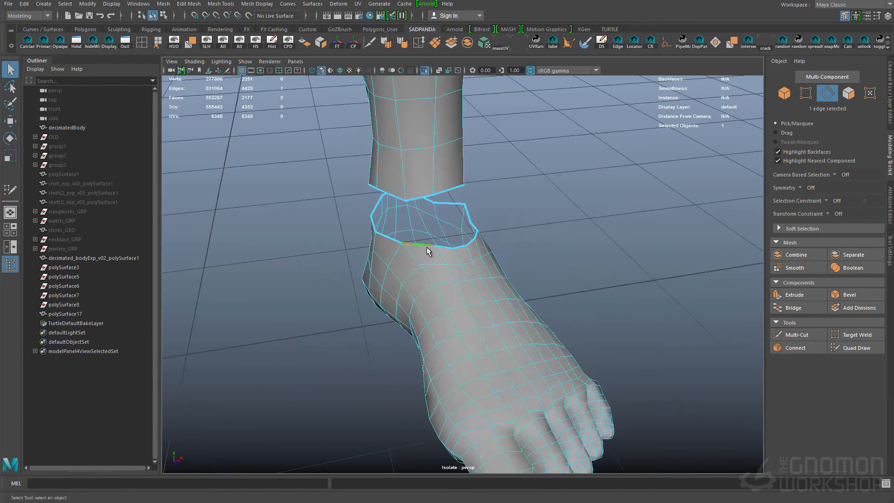
- Select the open ankle borders of the lower leg and foot and bridge them
right_click_drag(427, 252, 585, 259, "alt")
middle_click_drag(584, 259, 495, 144, "alt")
left_click_drag(496, 144, 457, 240, "alt")
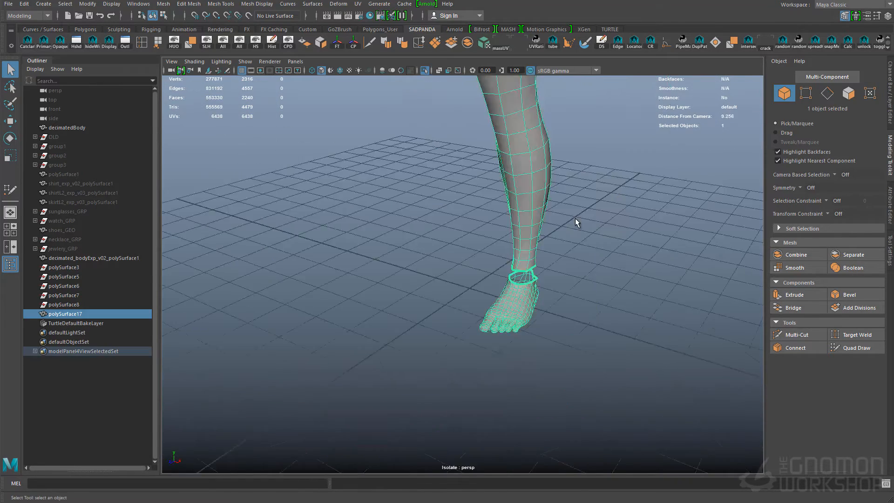
right_click_drag(577, 223, 585, 256, "alt")
double_click(498, 291)
left_click_drag(499, 269, 523, 246, "alt")
- Fill the open gap at the front of the shoulder above the armpit with an appended polygon
key("F11")
key("F9")
left_click(513, 243)
key("F10")
left_click(465, 261)
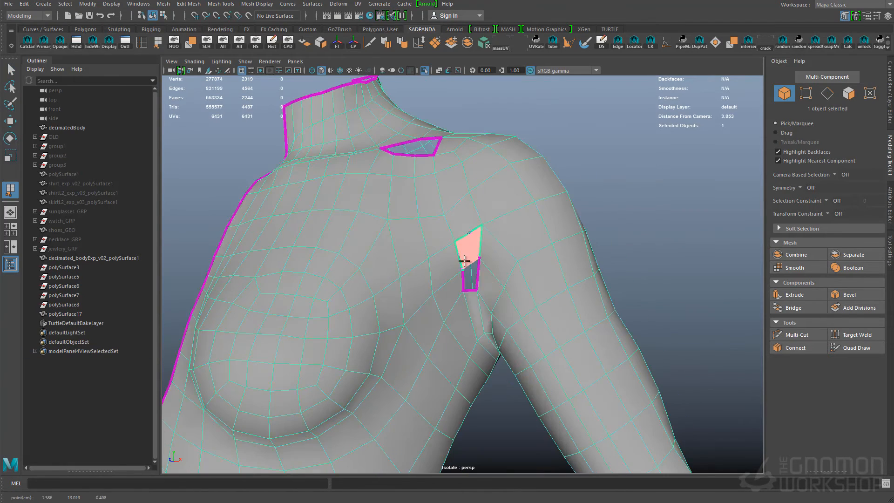
key("Return")
middle_click_drag(507, 266, 524, 230, "alt")
left_click_drag(524, 230, 560, 308, "alt")
- Inspect the edges around the armpit and select an edge on the back below the shoulder
key("w")
key("F10")
double_click(479, 268)
left_click_drag(479, 267, 557, 272, "alt")
key("F8")
right_click_drag(557, 272, 493, 281, "shift")
left_click(461, 273)
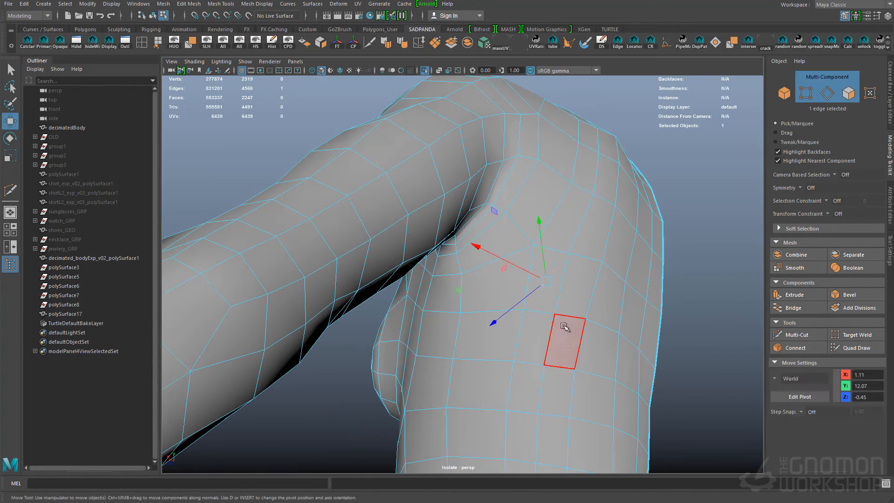
- Delete two surplus edges on the back of the torso below the shoulder
key("q")
left_click(594, 290)
right_click_drag(608, 289, 536, 319, "ctrl")
middle_click_drag(573, 306, 541, 237, "alt")
double_click(623, 313, "shift")
right_click_drag(576, 295, 536, 261, "shift")
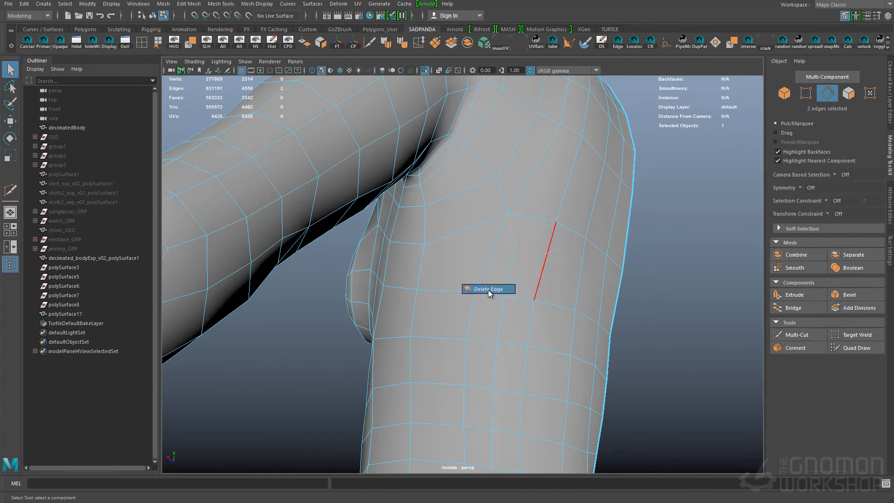
right_click_drag(488, 291, 488, 290, "shift")
- Clean up the remaining uneven edges on the upper back and return to object selection
right_click_drag(488, 291, 601, 340, "alt")
left_click_drag(601, 340, 517, 307, "alt")
left_click(485, 356)
right_click_drag(488, 332, 434, 337, "shift")
left_click_drag(433, 338, 559, 295, "alt")
key("q")
key("F8")
- Check the isolated body mesh from several sides and tidy leftover surplus edges
right_click_drag(559, 295, 559, 258)
left_click(473, 212)
left_click_drag(517, 261, 415, 274, "alt")
right_click_drag(415, 273, 663, 398, "alt")
left_click_drag(663, 397, 599, 285, "alt")
left_click(610, 293)
right_click_drag(463, 169, 406, 203, "ctrl")
left_click_drag(405, 202, 517, 321, "alt")
left_click(470, 339)
right_click_drag(517, 322, 669, 393)
left_click(485, 275)
right_click_drag(485, 276, 499, 393, "shift")
key("F8")
right_click_drag(559, 326, 453, 188, "alt")
- Show the whole scene again and make the decimated body sculpt the live surface
key("ctrl+1")
left_click(470, 210)
middle_click_drag(559, 298, 598, 346, "alt")
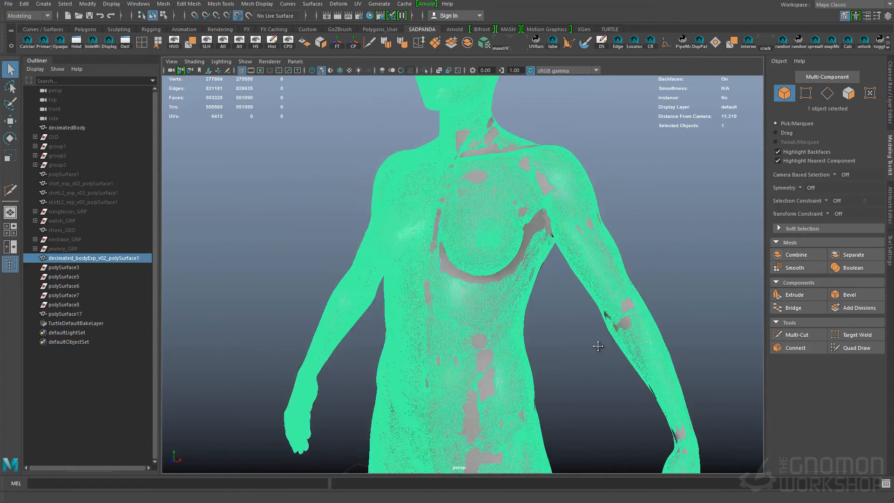
left_click(248, 16)
- Save the scene and start Quad Draw on the half-body retopology mesh
left_click(489, 261)
left_click_drag(489, 261, 568, 348, "alt")
key("ctrl+s")
left_click(560, 354)
right_click_drag(568, 347, 663, 346, "alt")
left_click(854, 348)
left_click_drag(605, 326, 484, 296, "alt")
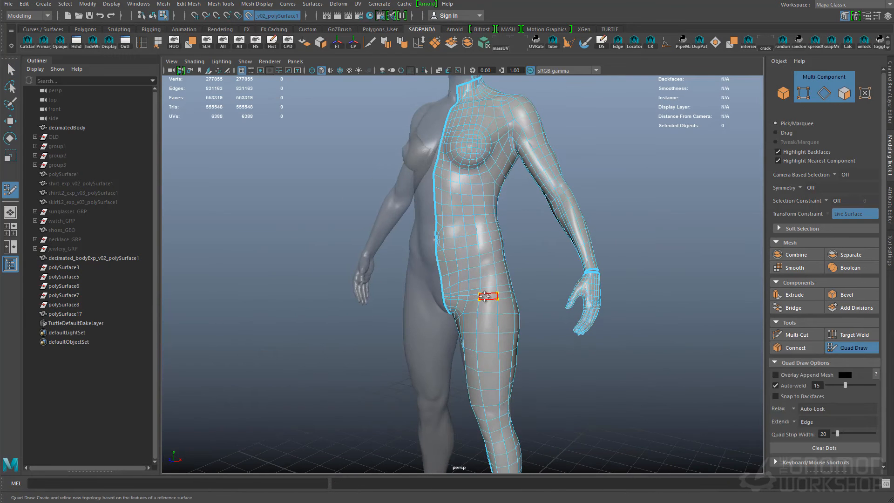
- Clear the body mesh selection and restart Quad Draw for a separate mesh on the sculpt's head
mouse_move(421, 294)
left_mouse_down("alt")
mouse_move(506, 313)
mouse_move(492, 296)
mouse_move(534, 253)
mouse_move(436, 313)
mouse_move(463, 315)
mouse_move(535, 259)
mouse_move(433, 293)
left_mouse_up("alt")
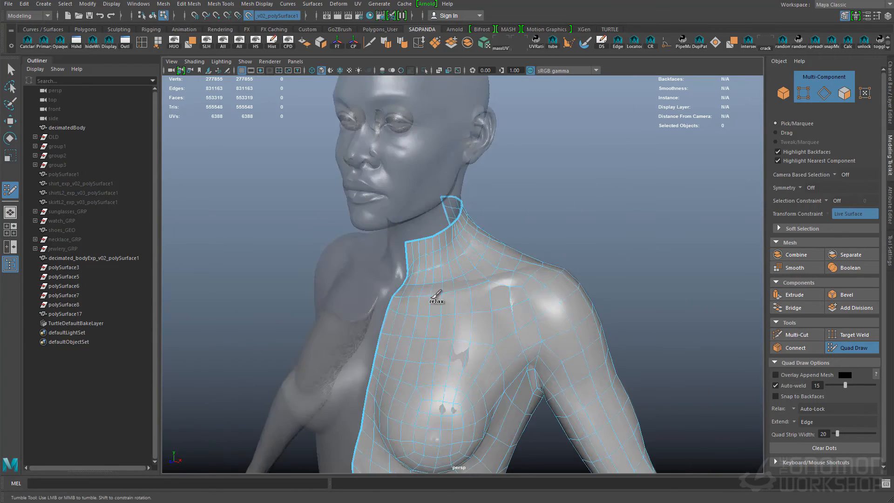
right_click_drag(433, 294, 427, 280, "alt")
mouse_move(426, 279)
left_mouse_down("alt")
mouse_move(600, 307)
mouse_move(503, 321)
left_mouse_up("alt")
right_click_drag(503, 322, 466, 326, "alt")
key("q")
mouse_move(466, 326)
left_mouse_down("alt")
mouse_move(589, 357)
mouse_move(614, 267)
left_mouse_up("alt")
left_click(589, 357)
left_click(615, 268)
key("y")
middle_click_drag(615, 267, 559, 345, "alt")
right_click_drag(559, 345, 619, 354, "alt")
middle_click_drag(580, 396, 645, 448, "alt")
right_click_drag(512, 326, 568, 326, "alt")
- Place guide dots and fill the first quads along the brow above the eye
left_click(422, 199)
left_click(488, 184)
left_click(502, 238)
left_click(458, 260)
left_click(469, 220, "shift")
left_click(540, 246)
- Extend the brow strip inward with quads down to the top of the nose bridge
left_click(443, 283)
left_click(403, 272)
left_click(431, 254, "shift")
left_click_drag(409, 266, 456, 273, "alt")
left_click(390, 205)
left_click(396, 269)
left_click(407, 227, "shift")
left_click(390, 242, "ctrl")
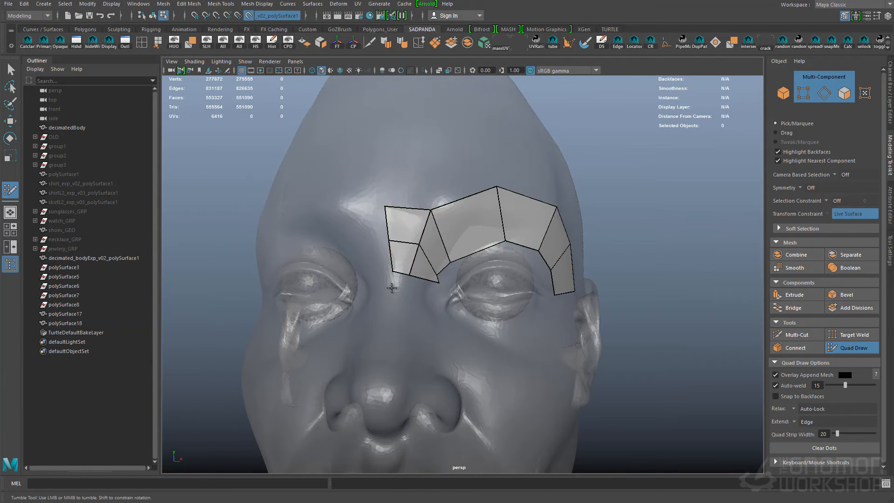
- Add a strip of quads running up the middle of the forehead from the inner brow
middle_click_drag(438, 156, 439, 226, "alt")
left_click(433, 224)
left_click(392, 225)
left_click(410, 252, "shift")
left_click(443, 176)
left_click(411, 194, "shift")
left_click_drag(647, 326, 603, 340, "alt")
middle_click_drag(602, 340, 596, 243, "alt")
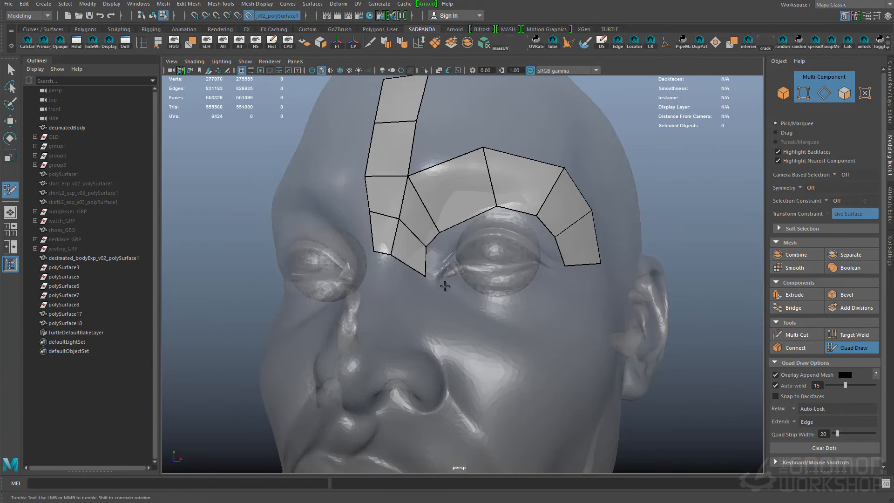
- Lay a row of quads below the eye and join it to the outer end of the brow strip
left_click(465, 279)
left_click(461, 323)
left_click(531, 279)
left_click(552, 333)
left_click(519, 305, "shift")
left_click(482, 303, "shift")
left_click_drag(483, 303, 442, 305, "alt")
left_click(567, 293, "shift")
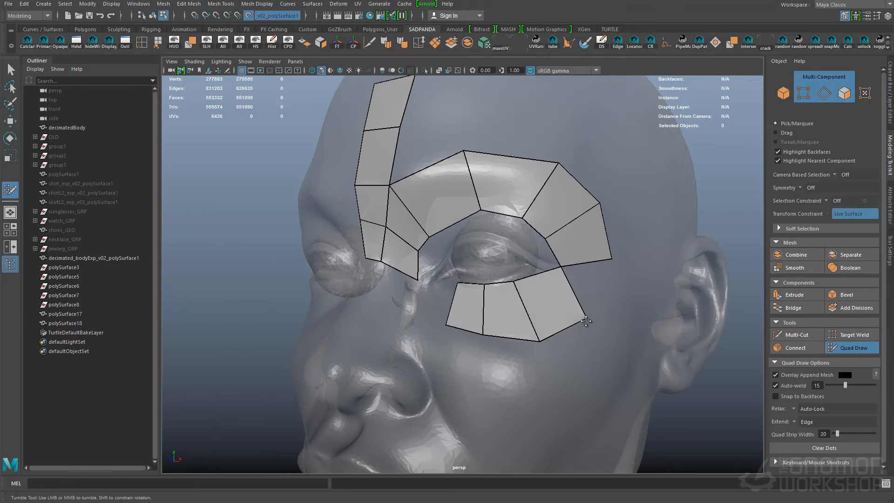
- Close the quad ring around the eye with faces at the inner and outer eye corners
mouse_move(530, 290)
left_mouse_down("alt")
mouse_move(512, 299)
mouse_move(529, 302)
left_mouse_up("alt")
left_click(458, 285)
left_click(429, 306)
left_click(438, 285, "shift")
left_click(456, 302, "shift")
left_click(519, 305, "ctrl")
- Pull the ring's inner vertices closer to the upper eyelid and split the outer lower-lid quad with an extra edge
left_click_drag(505, 205, 517, 240, "alt")
left_click_drag(561, 222, 550, 248)
left_click_drag(462, 237, 487, 247)
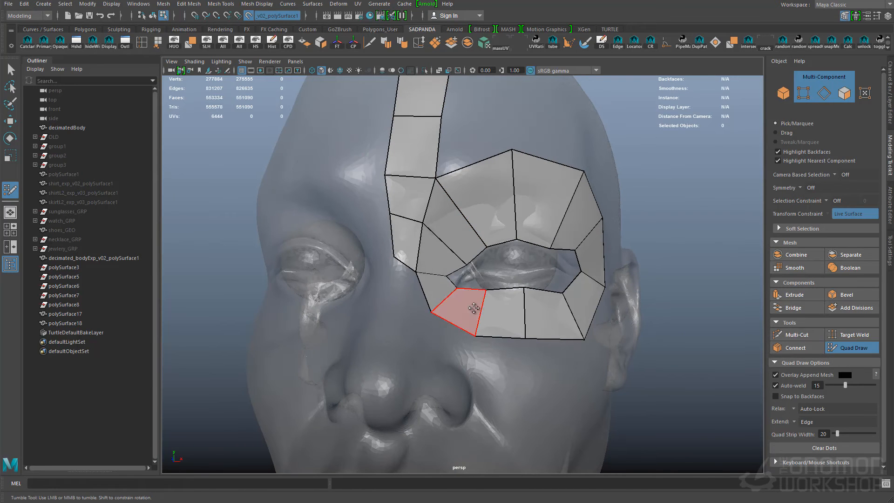
left_click_drag(468, 296, 585, 273, "alt")
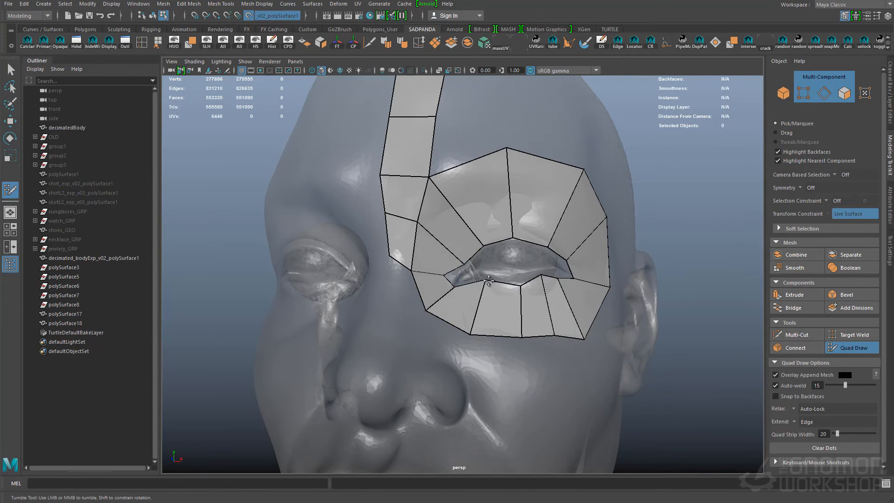
- Refine the eye ring with extra edge loops and extend quads from it across the nose bridge
left_click_drag(551, 340, 448, 333, "alt")
left_click_drag(406, 269, 401, 304)
left_click_drag(433, 302, 396, 300, "alt")
left_click(440, 236, "ctrl")
left_click_drag(438, 279, 419, 256, "alt")
middle_click_drag(419, 321, 415, 251, "alt")
left_click(380, 249)
left_click(395, 233, "shift")
left_click_drag(494, 317, 573, 321, "alt")
- Place guide dots and fill the first quad above the upper lip, beginning a strip toward the mouth corner
left_click(403, 291)
left_click(400, 318)
left_click(425, 309)
left_click(426, 288)
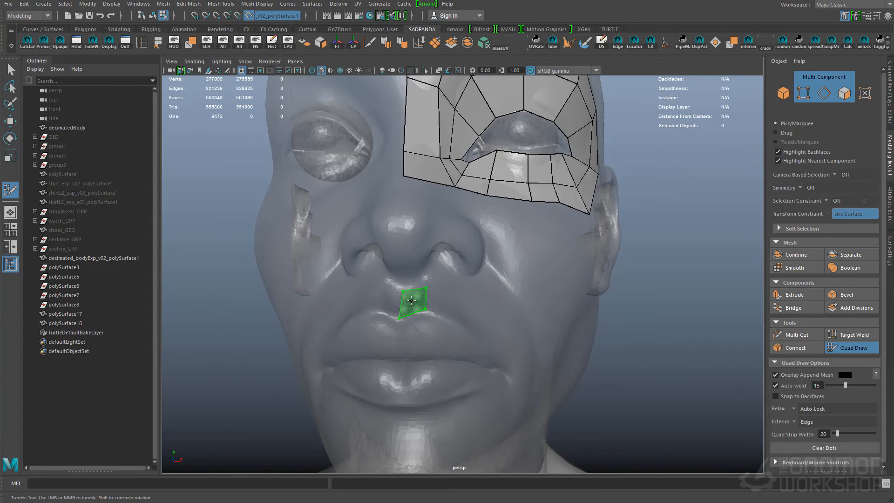
left_click(528, 345)
left_click(508, 344, "shift")
- Continue the lip strip with quads around the mouth corner and below the lower lip
mouse_move(510, 409)
left_mouse_down("alt")
mouse_move(487, 314)
mouse_move(488, 325)
mouse_move(431, 329)
left_mouse_up("alt")
left_click(493, 321)
left_click(482, 336, "shift")
left_click(482, 343, "shift")
left_click(528, 300)
left_click(492, 291)
left_click(505, 280, "shift")
left_click(501, 303, "shift")
- Connect the mouth strip to the lower eye ring with quads running up the cheek
left_click_drag(569, 295, 566, 343, "alt")
middle_click_drag(494, 256, 505, 342, "alt")
left_click(567, 263, "shift")
left_click_drag(567, 263, 535, 279, "alt")
left_click(574, 234)
left_click(607, 198)
left_click(568, 217, "shift")
- Widen the cheek strip with a row of quads on its outer side, up to the outer eye corner
left_click_drag(606, 232, 536, 289, "alt")
left_click(536, 281)
left_click(505, 327)
left_click(504, 296, "shift")
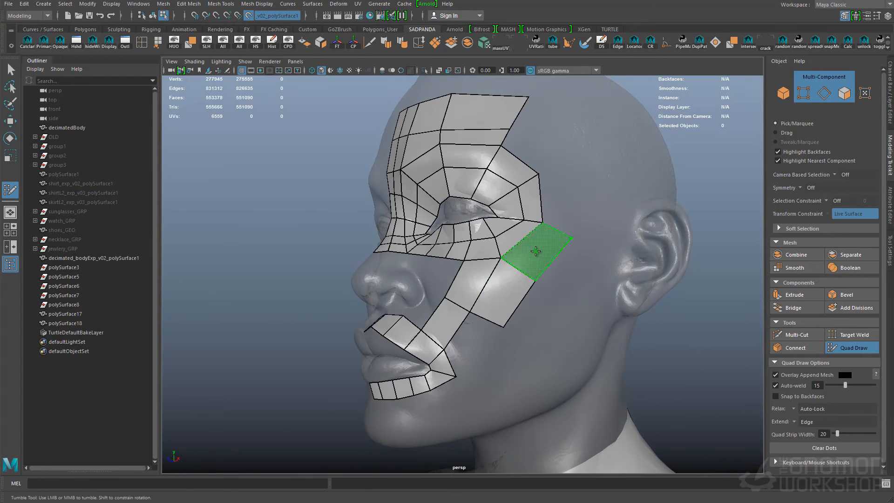
left_click(574, 237)
left_click(540, 251, "shift")
- Continue the outer row of quads past the eye, up the temple to the forehead patch
left_click(576, 163)
left_click(557, 200, "shift")
left_click(534, 153, "shift")
left_click_drag(597, 110, 584, 115, "alt")
left_click(584, 115)
left_click(547, 126, "shift")
- Build a strip of quads across the nose tip and around the nostril wing
left_click_drag(480, 261, 522, 281, "alt")
left_click(512, 281, "ctrl")
mouse_move(470, 253)
left_mouse_down("alt")
mouse_move(517, 256)
mouse_move(477, 268)
mouse_move(410, 255)
left_mouse_up("alt")
left_click(483, 260)
left_click(499, 260)
left_click(499, 280)
left_click(483, 280)
left_click(491, 270, "shift")
mouse_move(495, 288)
left_mouse_down()
mouse_move(491, 302)
mouse_move(503, 305)
mouse_move(491, 294)
left_mouse_up()
left_click_drag(505, 303, 528, 308)
right_click_drag(512, 312, 533, 321, "alt")
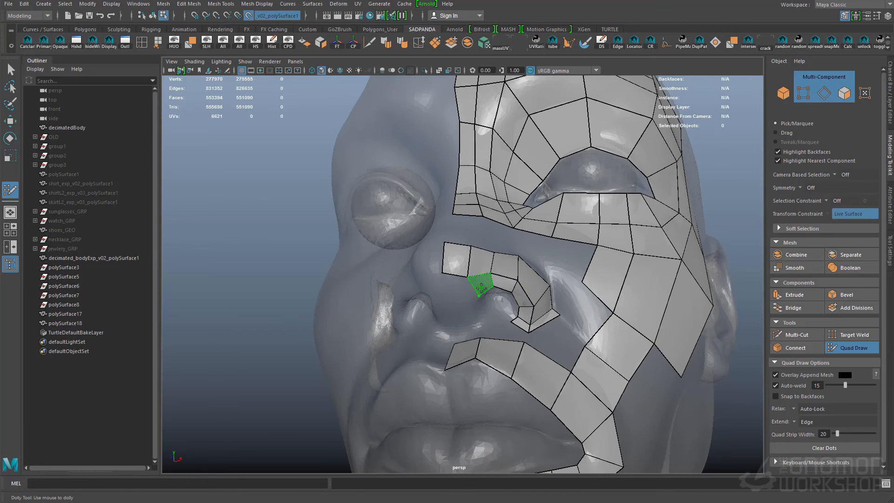
- Add quads under the nose tip and fill the gap between the nose strip and the bridge
left_click_drag(461, 320, 465, 305, "alt")
left_click(470, 306, "shift")
left_click_drag(540, 280, 512, 337, "alt")
left_click(506, 331)
left_click(471, 298)
left_click(436, 291)
left_click(505, 344, "shift")
left_click(484, 317, "shift")
left_click(412, 277, "shift")
left_click(518, 311, "shift")
- Fill the cheek area beside the nose and extend the quads from the mouth corner toward the jaw
right_click_drag(587, 324, 550, 302, "alt")
left_click(532, 276, "shift")
left_click(586, 384)
left_click(592, 345, "shift")
left_click(570, 366, "shift")
middle_click_drag(561, 421, 587, 320, "alt")
left_click(560, 341)
left_click(578, 312, "shift")
left_click(461, 345, "shift")
left_click(512, 339, "shift")
left_click(516, 287, "shift")
- Extend the quads below the lower lip over the chin and back along the jaw
left_click_drag(537, 359, 489, 283, "alt")
left_click(553, 294, "shift")
left_click(519, 339, "shift")
left_click(513, 284)
left_click(500, 256, "shift")
left_click(468, 230, "shift")
left_click(510, 288)
left_click_drag(641, 326, 629, 303, "alt")
left_click(582, 246)
left_click(550, 223, "shift")
left_click(505, 246, "shift")
- Fill remaining gaps between the chin, jaw and cheek patches and adjust the edges beside the mouth
left_click_drag(526, 293, 517, 273, "alt")
left_click(543, 266, "shift")
left_click(520, 329)
mouse_move(519, 330)
left_mouse_down("alt")
mouse_move(502, 308)
mouse_move(494, 322)
mouse_move(548, 292)
mouse_move(517, 303)
left_mouse_up("alt")
left_click(503, 308)
left_click(517, 298, "shift")
left_click(495, 325, "shift")
right_click_drag(503, 307, 482, 318, "alt")
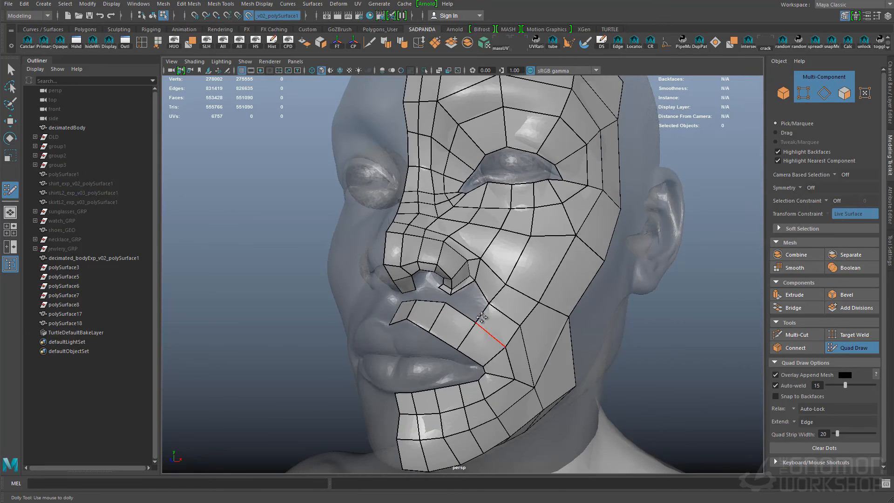
- Fill quads beside the nostril and upper lip and add edge loops around the mouth corner and chin
mouse_move(476, 280)
left_mouse_down("alt")
mouse_move(459, 290)
mouse_move(482, 305)
left_mouse_up("alt")
right_click_drag(445, 321, 464, 321, "alt")
left_click(395, 288)
left_click(390, 275)
mouse_move(464, 321)
left_mouse_down("alt")
mouse_move(401, 289)
mouse_move(449, 321)
left_mouse_up("alt")
left_click(354, 292, "ctrl")
left_click(386, 282, "shift")
right_click_drag(450, 321, 459, 343, "alt")
left_click_drag(459, 342, 400, 284, "alt")
left_click(373, 258, "ctrl")
right_click_drag(440, 274, 381, 280, "alt")
left_click_drag(572, 293, 432, 308, "alt")
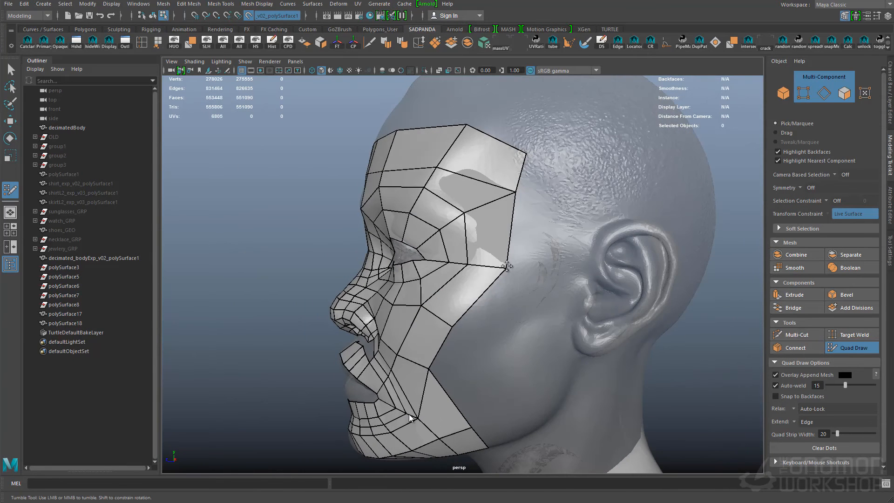
- Extend two rows of quads from the temple and cheekbone back toward the front of the ear
left_click(505, 234, "ctrl")
left_click(542, 253, "shift")
left_click(563, 307)
left_click(517, 291, "shift")
left_click(501, 336)
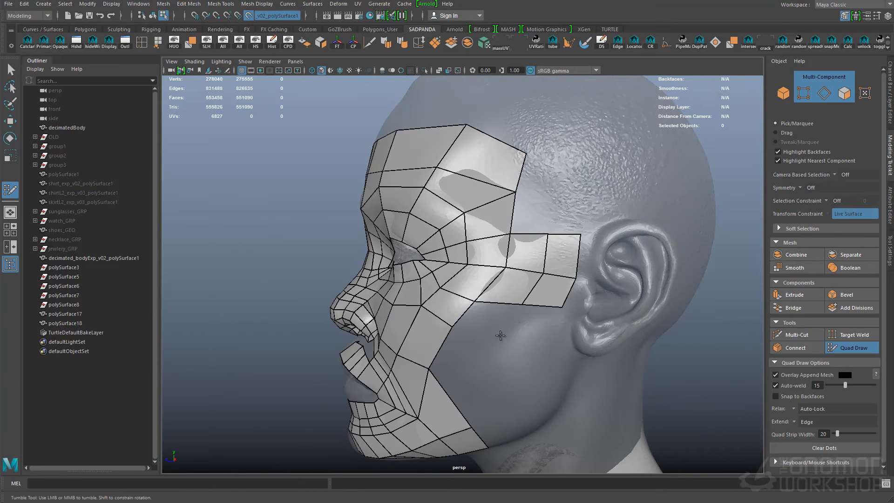
- Fill quads below the cheekbone and continue the cheek patch down toward the jaw
left_click(488, 320, "shift")
left_click(443, 412, "ctrl")
left_click(412, 363, "ctrl")
left_click_drag(466, 379, 505, 373, "alt")
left_click(479, 307, "ctrl")
left_click_drag(485, 283, 498, 279, "alt")
left_click(475, 239, "ctrl")
- Close the gap at the temple and extend a strip of quads up the forehead beside the centre line
left_click_drag(536, 321, 486, 212, "alt")
left_click(529, 325, "shift")
left_click(543, 320, "ctrl")
left_click(455, 252, "shift")
left_click(440, 251, "shift")
left_click(476, 247, "shift")
left_click_drag(601, 232, 527, 244, "alt")
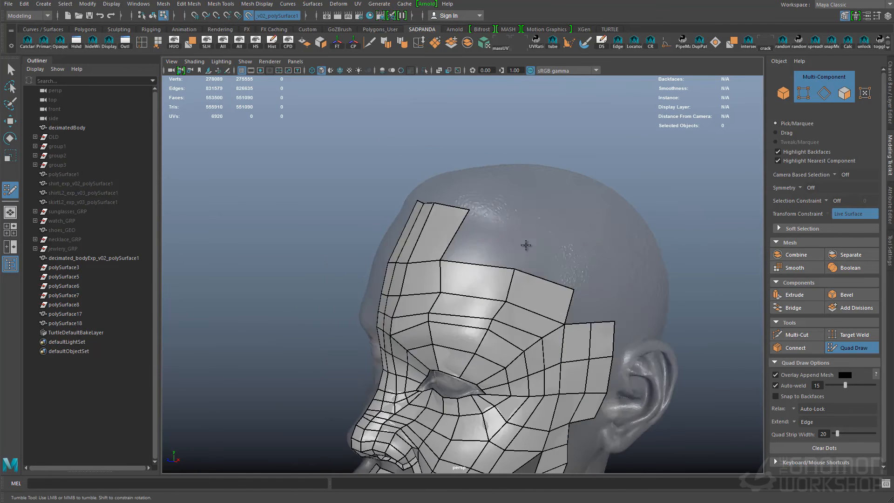
- Continue the quad rows from the forehead and temple across the side of the head above the ear
left_click(480, 242, "shift")
left_click_drag(605, 268, 571, 279, "alt")
left_click_drag(579, 332, 572, 308)
left_click_drag(612, 334, 621, 308)
left_click_drag(624, 303, 554, 279, "alt")
left_click(551, 342, "shift")
left_click_drag(746, 340, 693, 344, "alt")
left_click(578, 334, "shift")
left_click_drag(587, 307, 648, 323, "alt")
left_click(505, 282)
left_click(543, 275)
left_click(524, 302, "shift")
left_click(602, 281)
left_click(576, 302, "shift")
left_click_drag(670, 278, 641, 278, "alt")
- Extend quads from the jaw up the back of the cheek and over the area in front of the ear
left_click_drag(512, 285, 465, 307, "alt")
middle_click_drag(483, 429, 481, 303, "alt")
left_click(517, 334)
left_click(496, 308)
left_click(487, 333, "shift")
left_click(450, 271)
left_click_drag(482, 303, 514, 285, "alt")
left_click(543, 243)
left_click(542, 264)
left_click(541, 287)
left_click(527, 275, "shift")
left_click(523, 243, "shift")
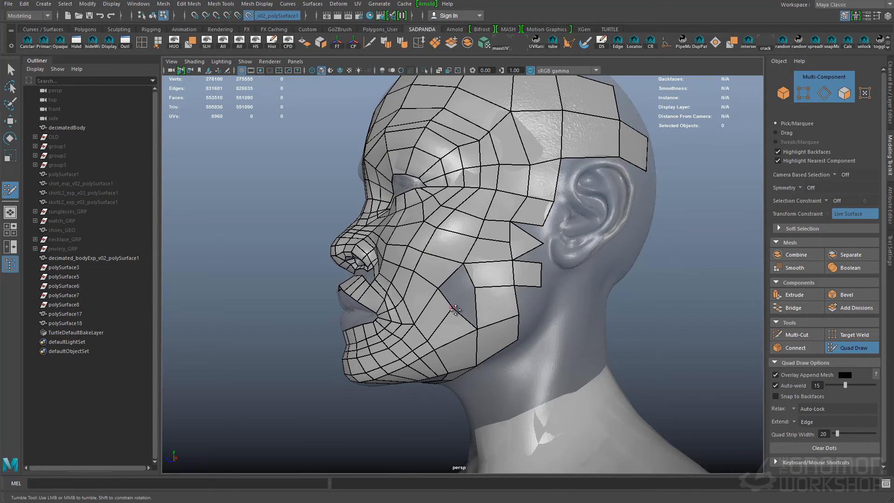
- Fill gaps in the lower cheek and along the jaw below the ear
left_click(463, 359)
left_click_drag(512, 322, 459, 354, "alt")
left_click(492, 354)
left_click(516, 339)
left_click(467, 341, "shift")
left_click(492, 334, "shift")
- Extend a quad strip from the jaw back beneath the ear and add a small patch under the chin
left_click(567, 253)
left_click(567, 273)
left_click(543, 270, "shift")
left_click_drag(497, 256, 512, 265, "alt")
left_click(498, 203, "shift")
left_click_drag(498, 204, 472, 201, "shift")
left_click(427, 254, "shift")
left_click_drag(427, 254, 426, 304, "alt")
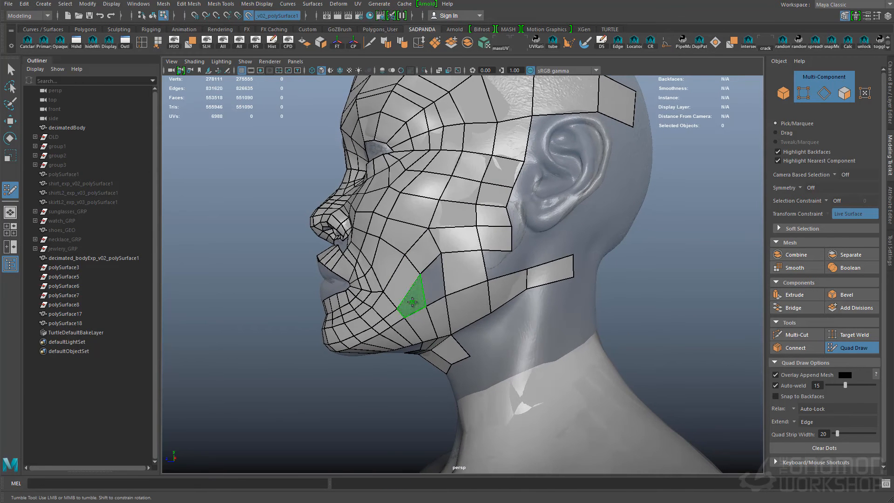
- Finish drawing quads on the face and save the scene
mouse_move(396, 202)
left_mouse_down("alt")
mouse_move(423, 212)
mouse_move(468, 275)
left_mouse_up("alt")
key("q")
key("ctrl+s")
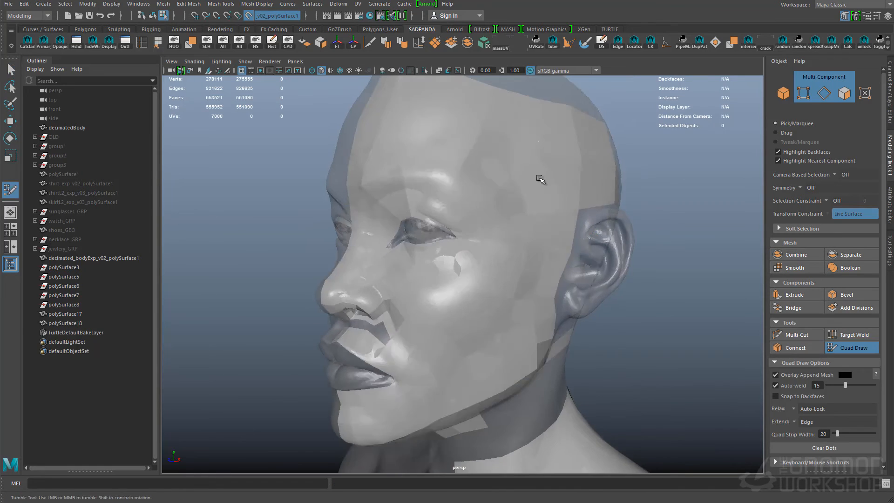
- Select the face mesh's centre-line vertices in the front view, align them to the symmetry line, and delete the mesh's construction history
key("F8")
scroll(601, 189, "down", 4)
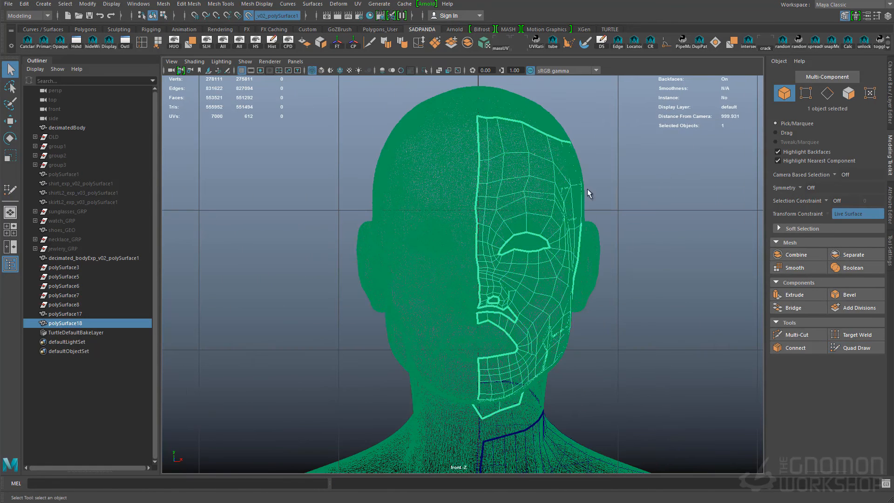
key("F9")
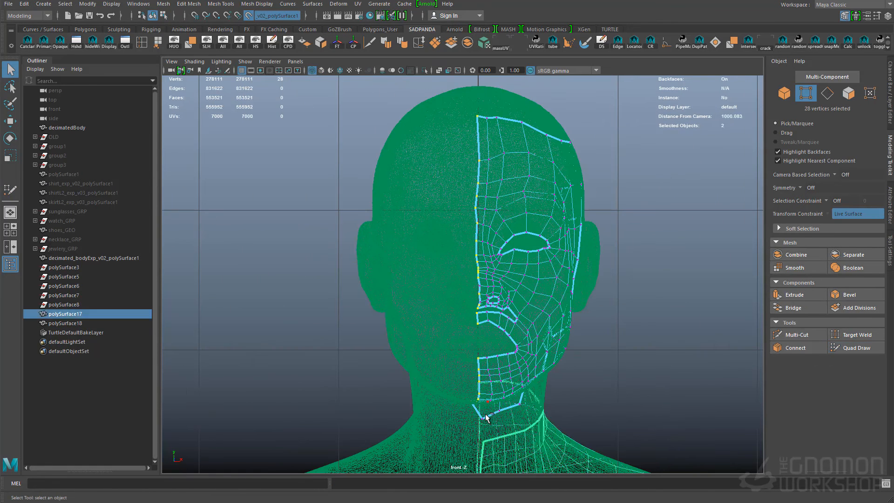
key("w")
left_click_drag(492, 386, 509, 403)
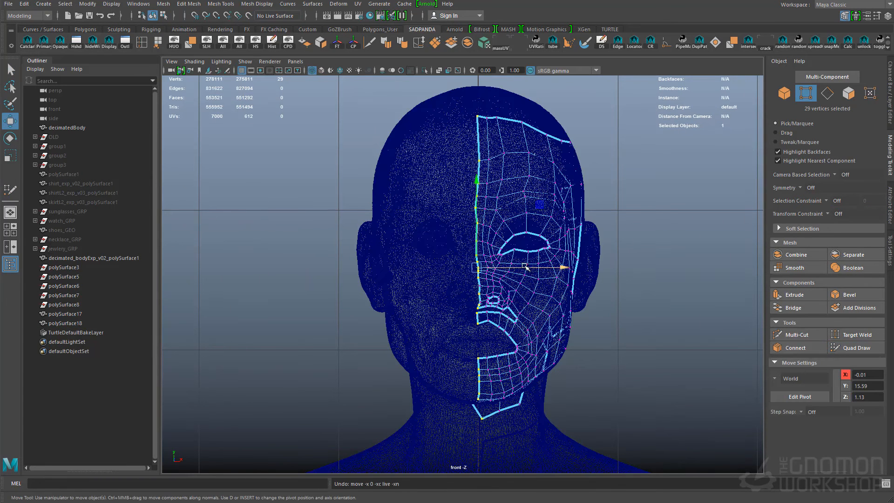
left_click(532, 269)
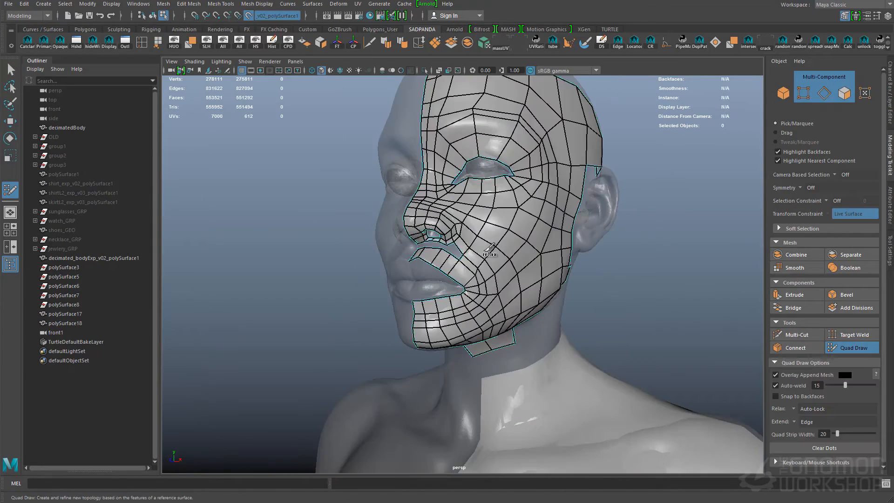
- Extend a band of quads around the head above the ear and down behind the ear
left_click_drag(508, 238, 461, 159, "alt")
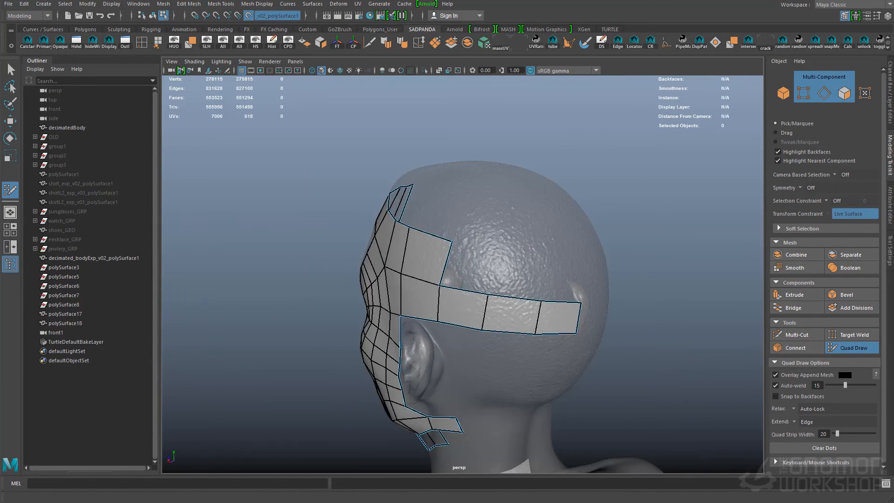
left_click_drag(419, 233, 335, 254, "alt")
left_click(499, 300, "shift")
left_click_drag(499, 300, 512, 371, "alt")
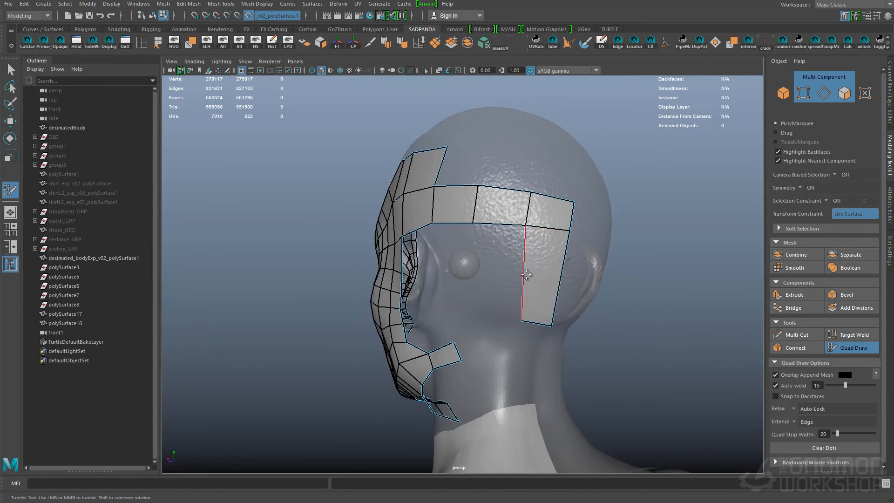
- Build quads up the back of the head and over the crown to meet the forehead strip
left_click(499, 348, "shift")
left_click_drag(507, 410, 508, 393, "alt")
left_click_drag(509, 315, 529, 326, "alt")
left_click(526, 228, "shift")
left_click_drag(530, 245, 457, 159, "alt")
left_click(527, 373, "shift")
left_click(535, 339, "shift")
left_click(457, 159, "ctrl")
left_click(459, 202, "shift")
left_click_drag(456, 215, 279, 179, "alt")
left_click_drag(468, 240, 596, 364, "alt")
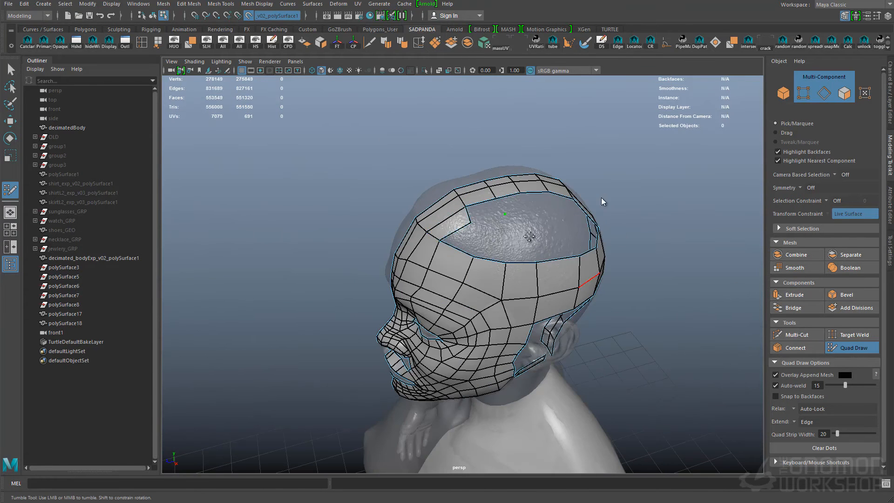
- Fill the open area on the upper side of the skull with quads and relax them
left_click_drag(619, 233, 338, 296, "alt")
left_click(513, 305, "shift")
left_click(553, 309, "shift")
left_click(485, 287, "shift")
left_click_drag(486, 288, 508, 245, "alt")
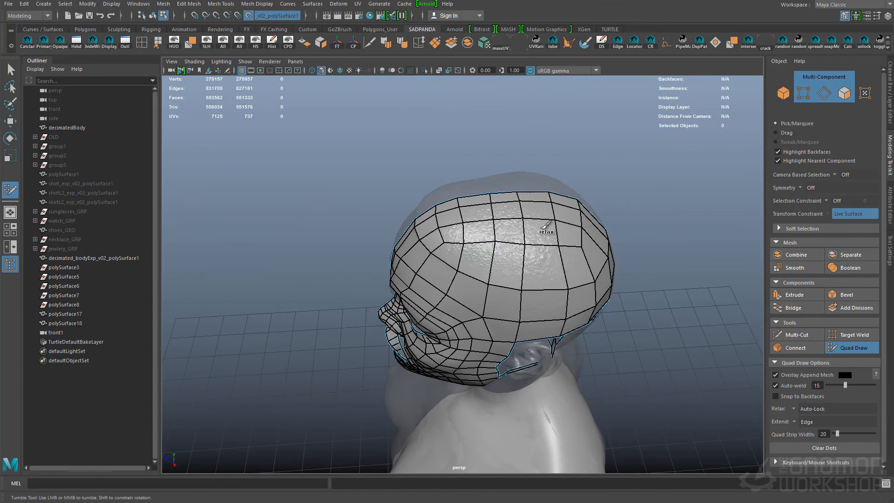
- Extend the back-of-head quads down the nape and join them behind the ear with the jaw and upper neck strips
left_click_drag(446, 261, 433, 205, "alt")
left_click(529, 261, "ctrl")
left_click_drag(529, 261, 477, 231, "alt")
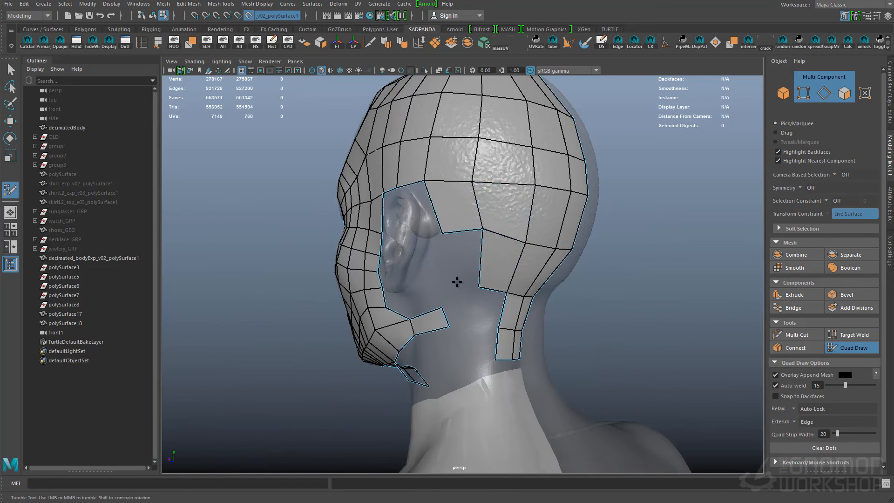
mouse_move(480, 327)
left_mouse_down("alt")
mouse_move(534, 273)
mouse_move(549, 299)
mouse_move(489, 256)
mouse_move(553, 265)
mouse_move(547, 199)
mouse_move(526, 243)
mouse_move(513, 243)
mouse_move(501, 210)
mouse_move(531, 186)
left_mouse_up("alt")
left_click(546, 240, "shift")
left_click(545, 264, "shift")
left_click(553, 266, "shift")
left_click(517, 272, "shift")
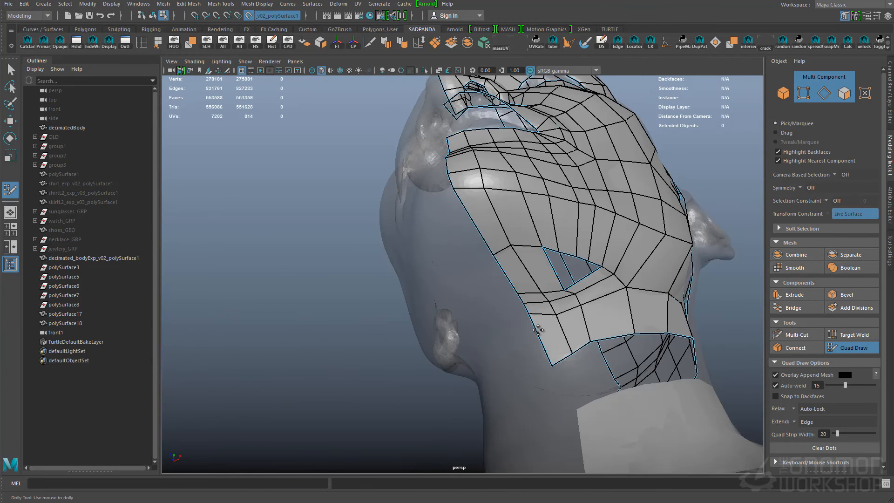
left_click(576, 322, "ctrl")
left_click_drag(576, 321, 517, 284, "alt")
- Add rows of quads along the edges of the upper and lower lips
left_click(489, 221, "ctrl")
left_click_drag(489, 221, 438, 302, "alt")
right_click_drag(438, 302, 452, 310, "alt")
left_click_drag(452, 310, 433, 293, "alt")
left_click(443, 346, "shift")
right_click_drag(433, 345, 475, 366, "alt")
left_click(423, 326)
left_click(449, 333)
left_click(435, 319, "shift")
left_click(470, 341, "shift")
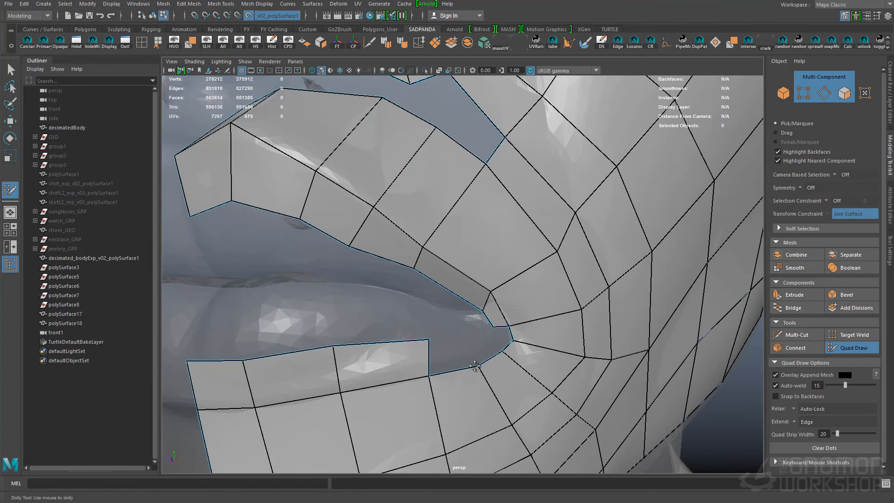
- Close the quads around the mouth corner and adjust the lip edges there
left_click_drag(475, 367, 496, 333)
left_click(535, 359, "ctrl")
right_click_drag(535, 359, 484, 335, "alt")
left_click_drag(484, 335, 530, 317, "alt")
right_click_drag(595, 245, 526, 233, "alt")
middle_click_drag(526, 232, 517, 317, "alt")
left_click_drag(517, 316, 500, 268, "alt")
left_click_drag(538, 327, 489, 303, "alt")
- Refine the nostril rim and connect the base of the nose to the upper lip with quads
right_click_drag(535, 298, 489, 299, "alt")
left_click_drag(489, 298, 531, 279, "alt")
right_click_drag(489, 280, 545, 273, "alt")
left_click_drag(545, 273, 573, 275, "alt")
right_click_drag(545, 280, 569, 301, "alt")
left_click(569, 301, "ctrl")
left_click(547, 306, "shift")
left_click(564, 320, "shift")
left_click_drag(564, 317, 486, 338, "alt")
left_click(380, 300, "ctrl")
left_click(451, 343, "ctrl+shift")
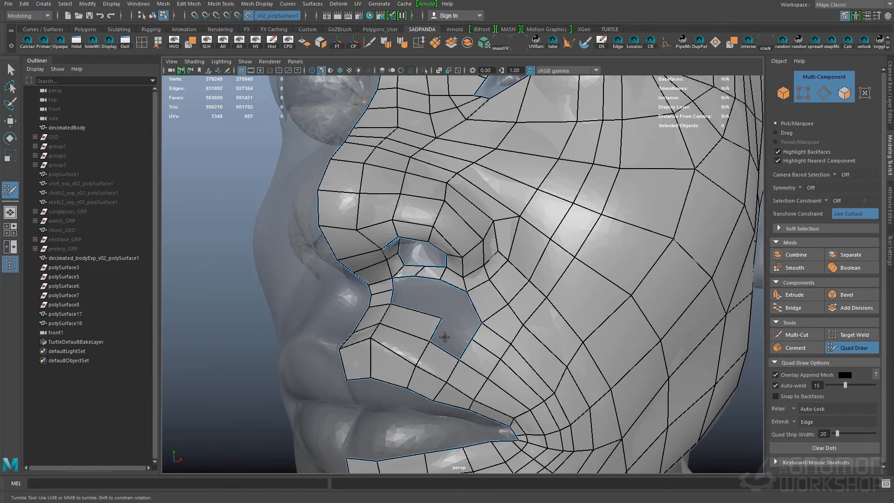
- Fill the remaining gap between the nostril and upper lip and delete the extra edge there
left_click(445, 336, "shift")
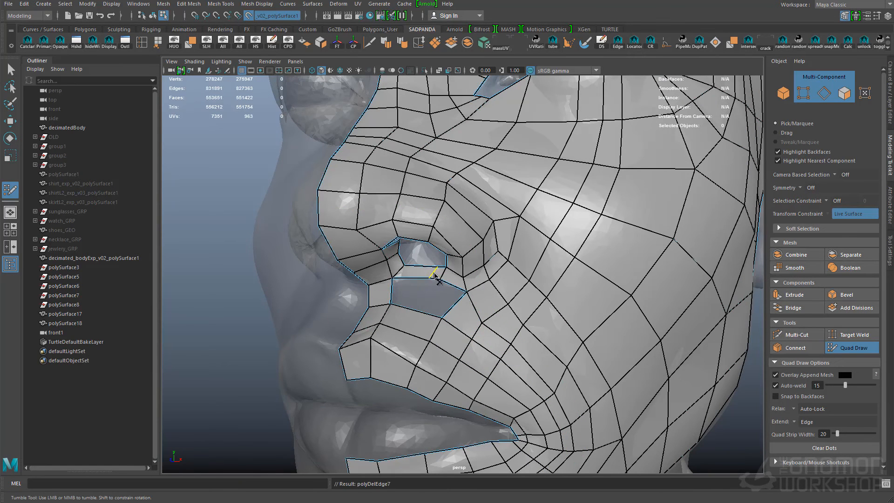
left_click(448, 304, "shift")
right_click_drag(475, 320, 442, 315, "alt")
left_click_drag(443, 314, 470, 249, "alt")
- Adjust the vertices along the upper edge of the hole beneath the jaw
right_click_drag(470, 249, 508, 261, "alt")
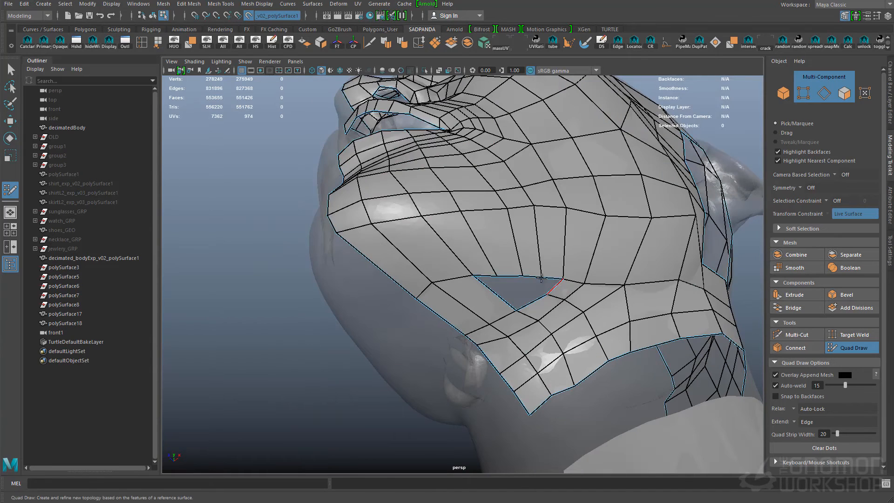
left_click_drag(542, 277, 542, 261)
left_click_drag(522, 276, 523, 252)
left_click_drag(496, 276, 498, 253)
mouse_move(499, 286)
left_mouse_down("alt")
mouse_move(613, 295)
mouse_move(563, 291)
left_mouse_up("alt")
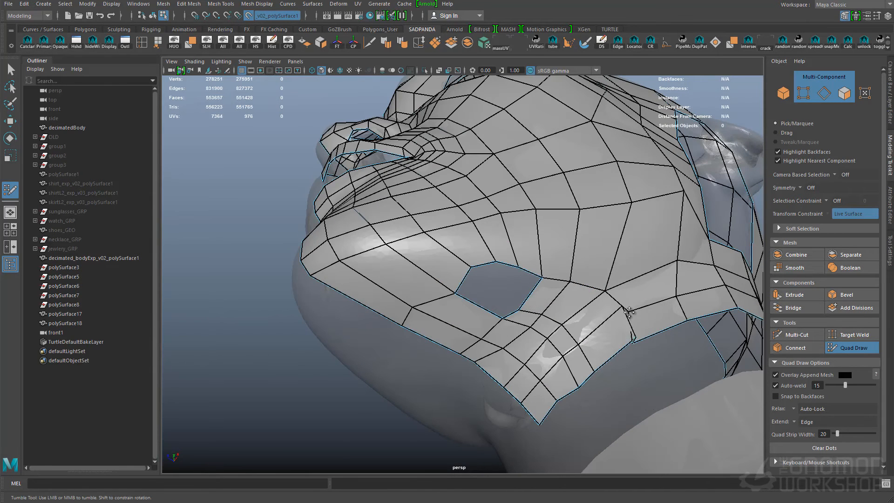
left_click(637, 331, "ctrl+shift")
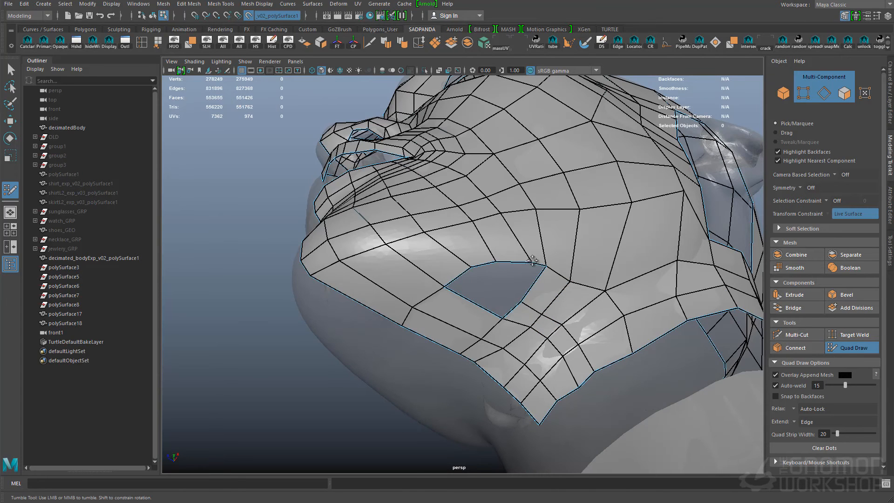
- Fill the hole beneath the jaw with quads and save the scene
left_click(496, 300, "shift")
left_click_drag(544, 287, 508, 321, "alt")
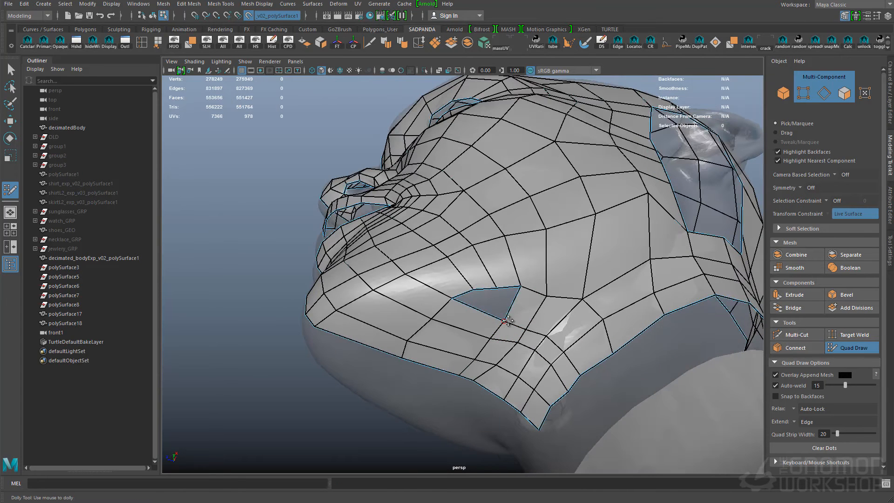
left_click(490, 303, "shift")
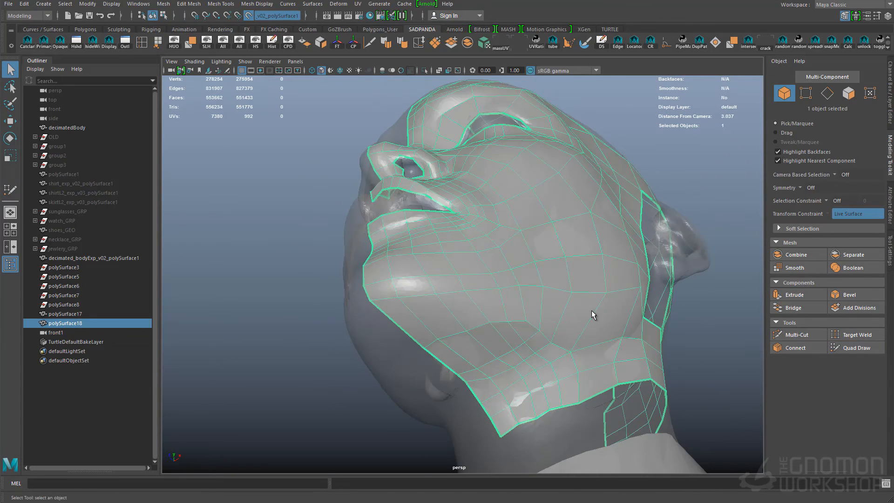
key("ctrl+s")
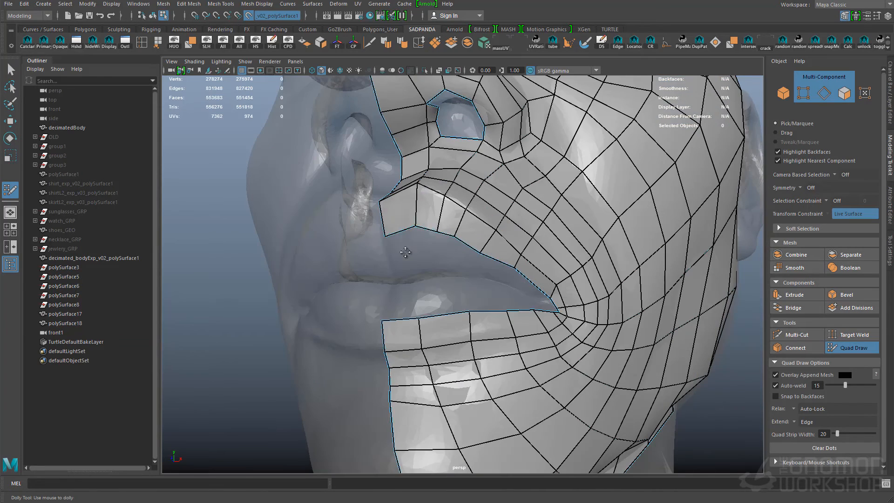
- Move the vertices along the inner edges of the upper and lower lips to fit the mouth opening
left_click_drag(385, 236, 391, 260)
left_click_drag(415, 226, 418, 255)
mouse_move(438, 231)
left_mouse_down()
mouse_move(437, 254)
mouse_move(477, 266)
left_mouse_up()
left_click_drag(549, 302, 513, 309, "alt")
right_click_drag(475, 307, 536, 313, "alt")
left_click_drag(478, 334, 475, 284)
left_click_drag(377, 358, 388, 290)
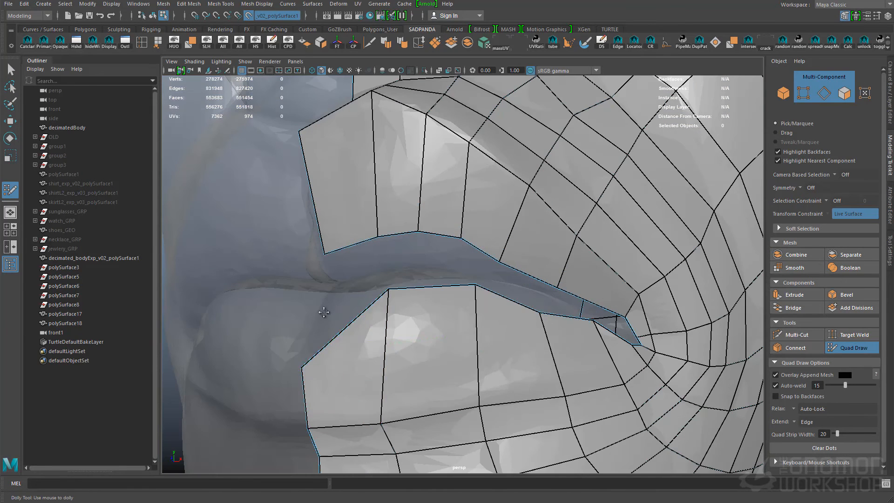
left_click_drag(301, 367, 344, 304)
- Insert additional edge loops through the lips and the surrounding face mesh
left_click(421, 174, "ctrl")
left_click_drag(326, 366, 306, 359)
middle_click_drag(601, 334, 396, 298, "alt")
mouse_move(396, 298)
right_mouse_down("alt")
mouse_move(466, 303)
mouse_move(401, 280)
right_mouse_up("alt")
left_click_drag(401, 260, 437, 258, "alt")
left_click(358, 256, "ctrl")
left_click(308, 265, "ctrl")
right_click_drag(465, 298, 354, 284, "alt")
mouse_move(373, 284)
left_mouse_down("alt")
mouse_move(649, 321)
mouse_move(503, 284)
left_mouse_up("alt")
right_click_drag(503, 283, 587, 289, "alt")
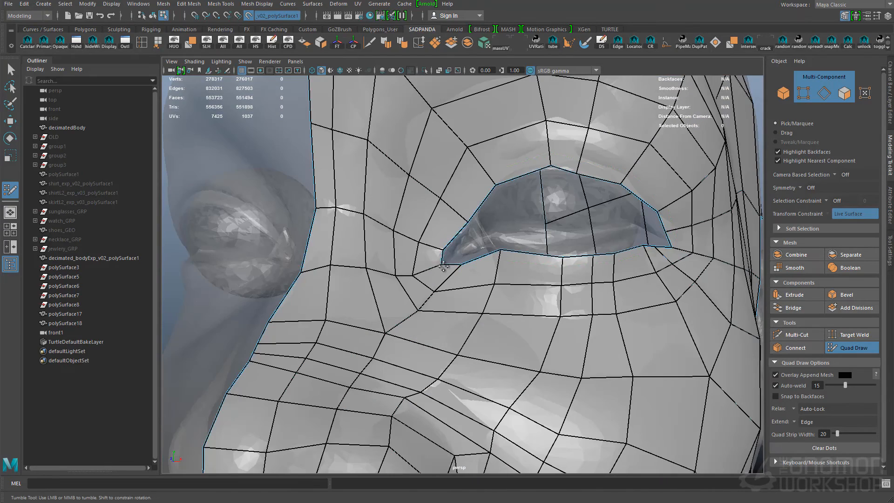
- Insert additional edge loops around the eye opening and through the forehead
left_click(484, 166, "ctrl")
mouse_move(615, 224)
left_mouse_down("alt")
mouse_move(555, 229)
mouse_move(540, 256)
left_mouse_up("alt")
left_click(517, 111, "ctrl")
middle_click_drag(540, 257, 553, 255, "alt")
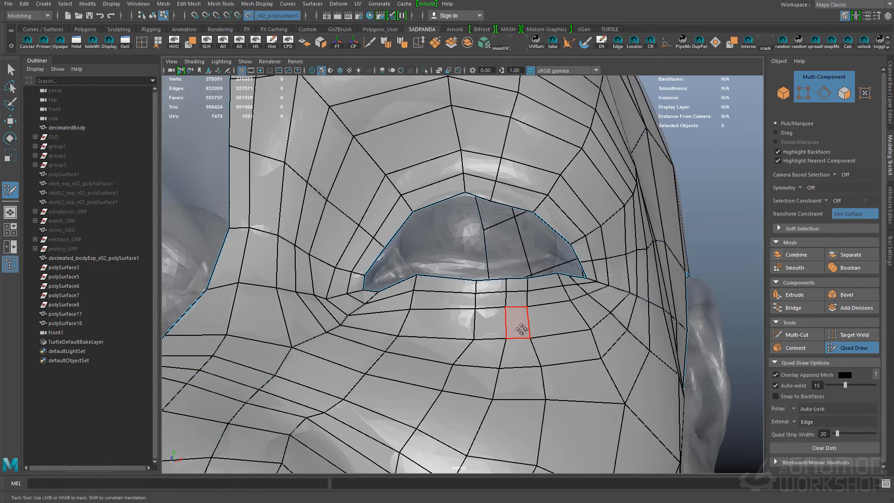
middle_click_drag(466, 372, 447, 373, "alt")
left_click(499, 256, "ctrl")
right_click_drag(447, 298, 503, 299, "alt")
mouse_move(368, 135)
left_mouse_down("shift")
mouse_move(555, 90)
mouse_move(601, 140)
left_mouse_up("shift")
left_click(431, 150, "ctrl")
left_click_drag(432, 152, 466, 140, "shift")
right_click_drag(465, 186, 373, 186, "alt")
left_click_drag(466, 187, 433, 182, "alt")
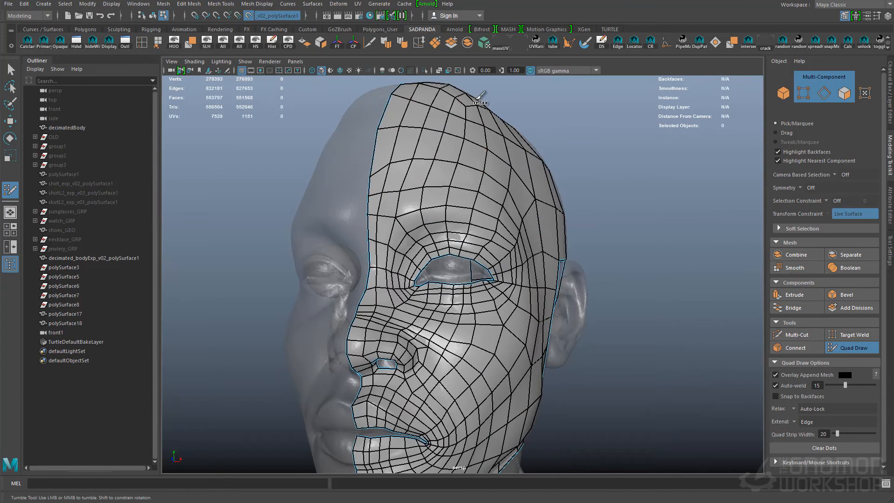
- Relax the mesh around the eye and beneath the lower eyelid to even out the edge spacing
left_click_drag(507, 212, 498, 251, "alt")
right_click_drag(498, 251, 540, 252, "alt")
mouse_move(466, 242)
right_mouse_down("alt")
mouse_move(527, 243)
mouse_move(475, 243)
right_mouse_up("alt")
left_click_drag(643, 223, 525, 186, "alt")
left_click_drag(524, 303, 605, 288, "alt")
right_click_drag(438, 232, 478, 231, "alt")
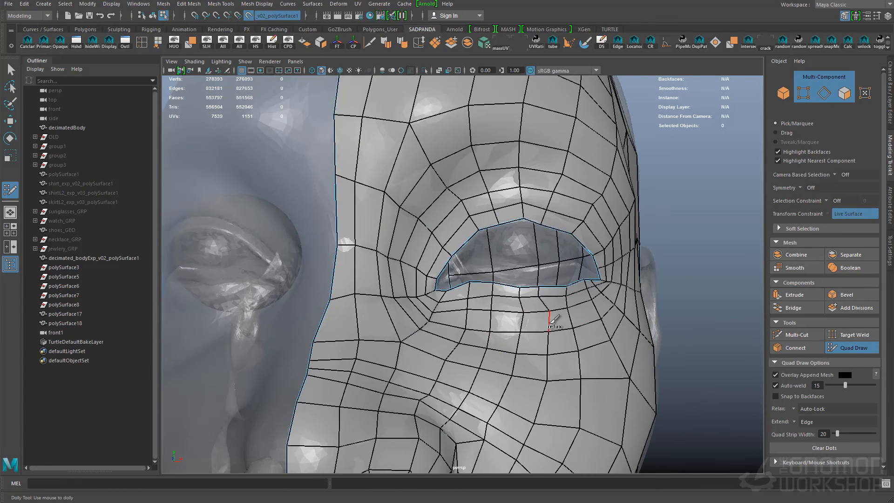
left_click_drag(551, 322, 566, 362, "shift")
left_click_drag(587, 284, 560, 280, "alt")
right_click_drag(503, 243, 558, 233, "alt")
left_click_drag(559, 152, 465, 187, "alt")
right_click_drag(466, 280, 521, 287, "alt")
left_click_drag(577, 299, 475, 307, "shift")
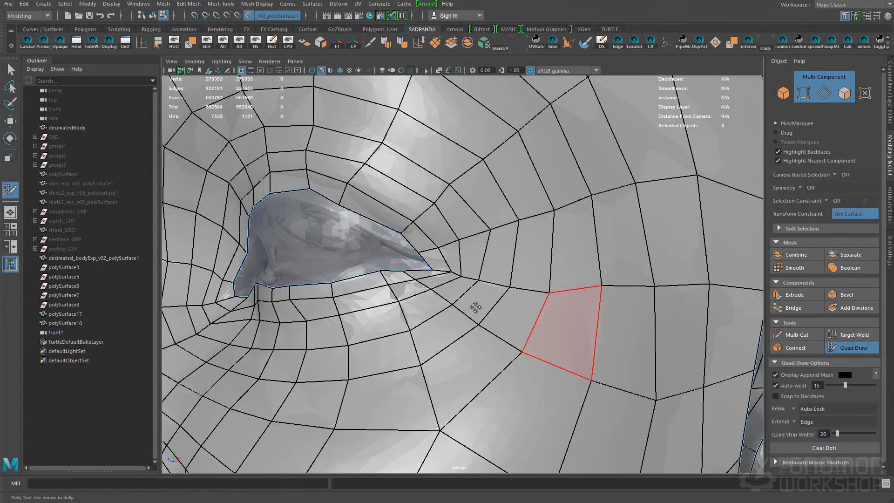
- Relax the mesh over the outer eye corner, cheek and jaw
right_click_drag(475, 308, 396, 298, "alt")
left_click_drag(396, 298, 475, 289, "alt")
left_click_drag(512, 227, 564, 233, "alt")
right_click_drag(344, 363, 369, 373, "alt")
mouse_move(370, 373)
left_mouse_down("shift")
mouse_move(427, 344)
mouse_move(540, 403)
mouse_move(650, 380)
left_mouse_up("shift")
right_click_drag(638, 381, 568, 387, "alt")
left_click_drag(568, 387, 454, 356, "alt")
right_click_drag(475, 354, 443, 345, "alt")
left_click_drag(442, 345, 384, 321, "alt")
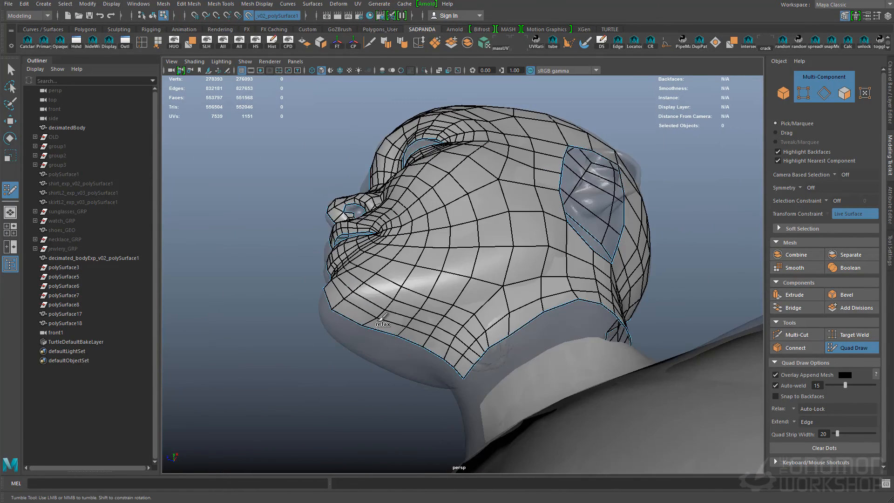
- Draw a strip of quads along the front and upper rim of the ear
left_click_drag(505, 319, 515, 393, "alt")
right_click_drag(467, 383, 540, 380, "alt")
left_click_drag(540, 380, 484, 302, "alt")
middle_click_drag(484, 303, 529, 342, "alt")
left_click_drag(529, 342, 518, 342, "alt")
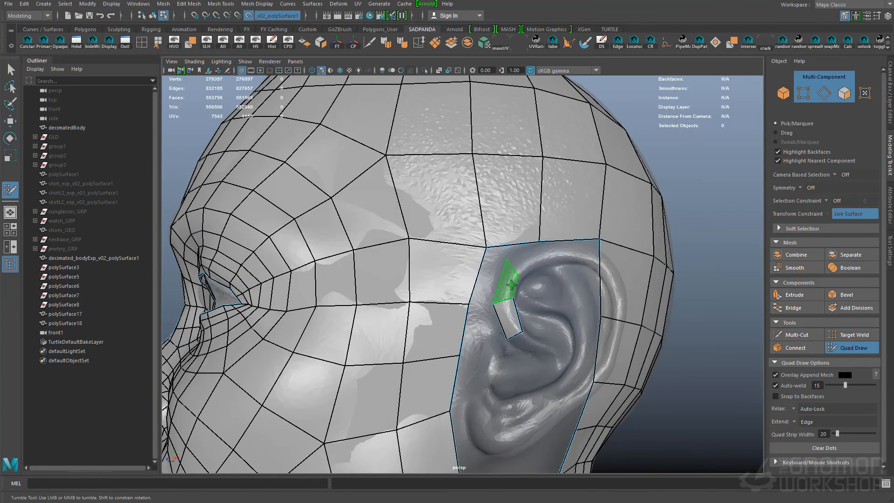
left_click_drag(604, 264, 531, 329, "alt")
key("ctrl+z")
left_click_drag(499, 268, 534, 232, "alt")
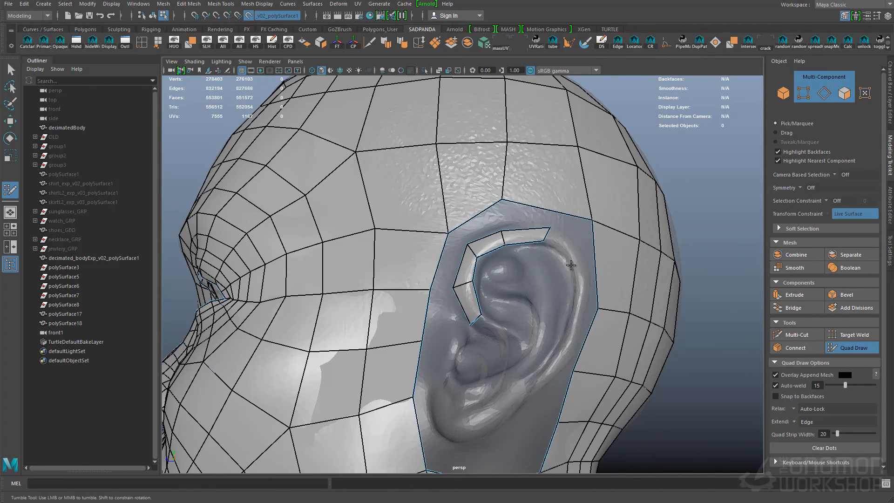
- Continue the quad strip down the back rim of the ear toward the lobe
left_click(579, 285, "shift")
middle_click_drag(579, 285, 572, 268, "alt")
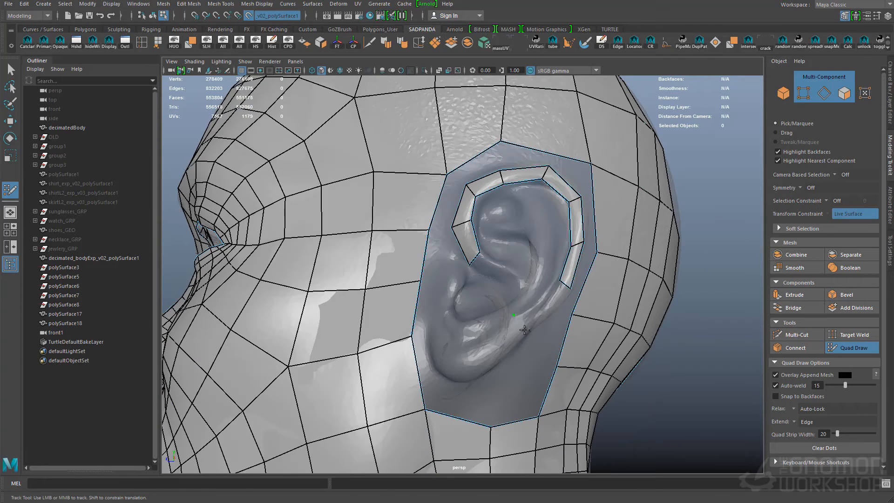
key("ctrl+z")
left_click_drag(537, 306, 582, 283, "alt")
left_click(572, 315, "shift")
middle_click_drag(572, 316, 532, 312, "alt")
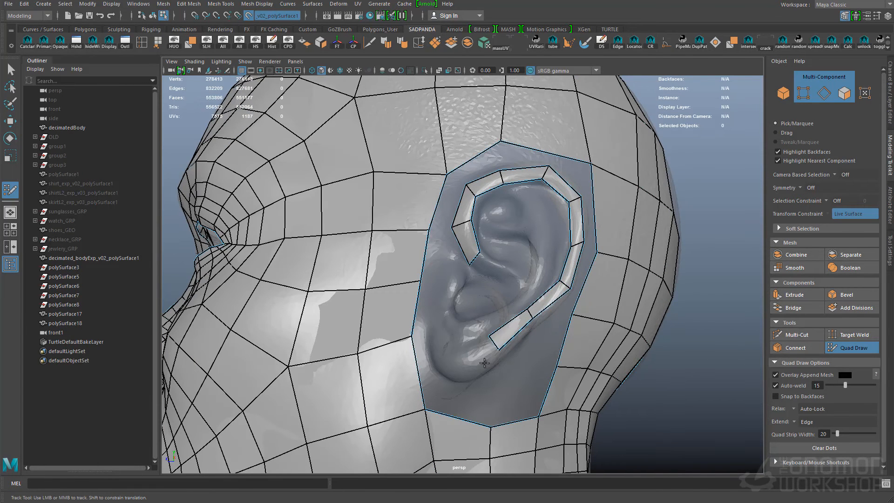
- Add quads over the earlobe and place a separate quad on the tragus
left_click_drag(489, 369, 517, 318, "alt")
left_click(506, 334, "shift")
left_click(492, 291, "shift")
right_click_drag(491, 292, 502, 282, "alt")
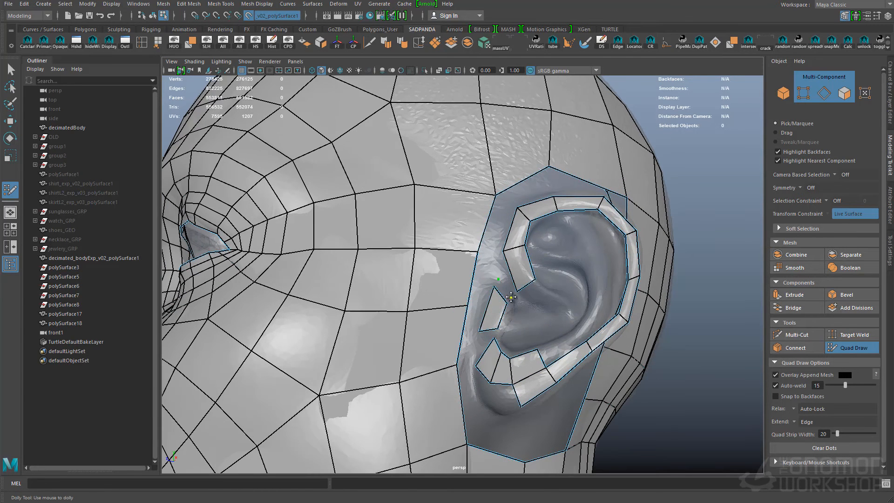
- Extend the inner end of the ear rim strip and join the tragus quads to the earlobe
mouse_move(574, 306)
left_mouse_down("alt")
mouse_move(599, 266)
mouse_move(578, 321)
left_mouse_up("alt")
left_click(558, 355, "shift")
right_click_drag(543, 323, 543, 298, "alt")
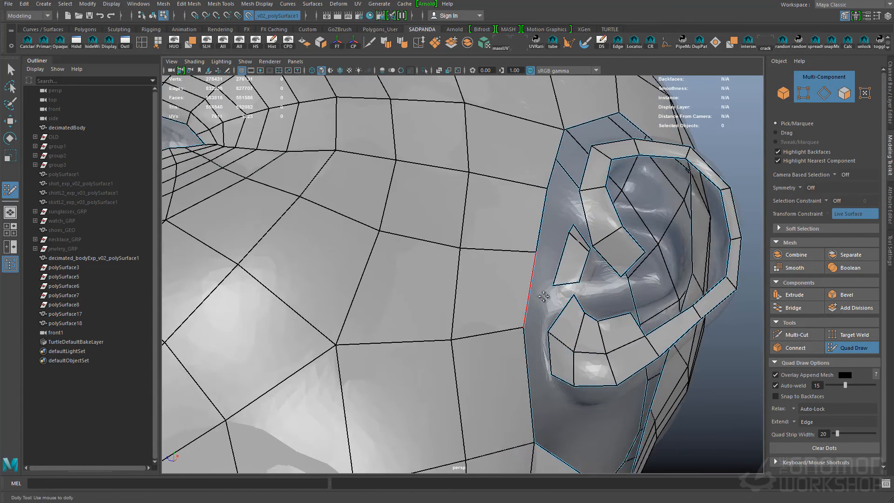
left_click_drag(543, 298, 531, 303, "alt")
left_click(530, 305, "shift")
left_click_drag(542, 338, 502, 230, "alt")
left_click(521, 248, "shift")
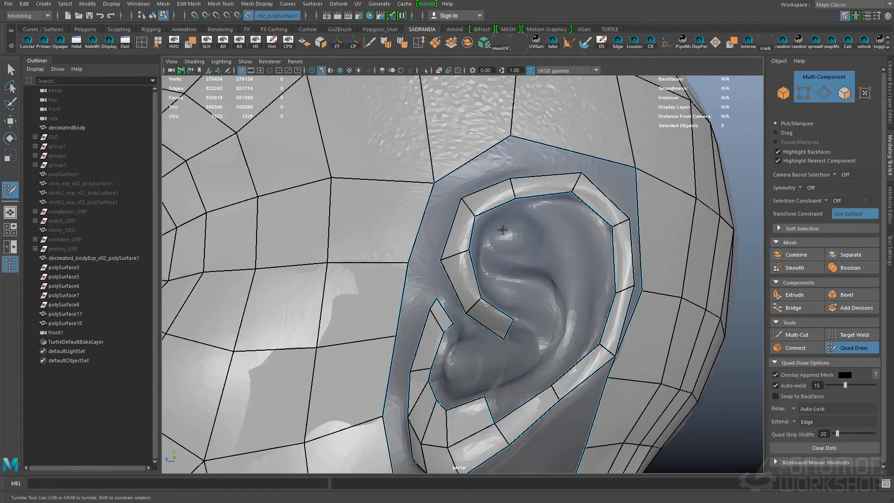
- Build a band of quads along the inner ridge of the ear, curving down toward the ear bowl
left_click(526, 247, "shift")
left_click(597, 289)
left_click_drag(578, 234, 588, 252, "alt")
left_click(597, 315, "shift")
key("ctrl+z")
middle_click_drag(596, 315, 590, 269, "alt")
left_click(590, 270, "shift")
left_click_drag(514, 202, 509, 210)
left_click_drag(567, 226, 557, 229)
middle_click_drag(557, 229, 535, 252, "alt")
left_click(511, 212, "ctrl")
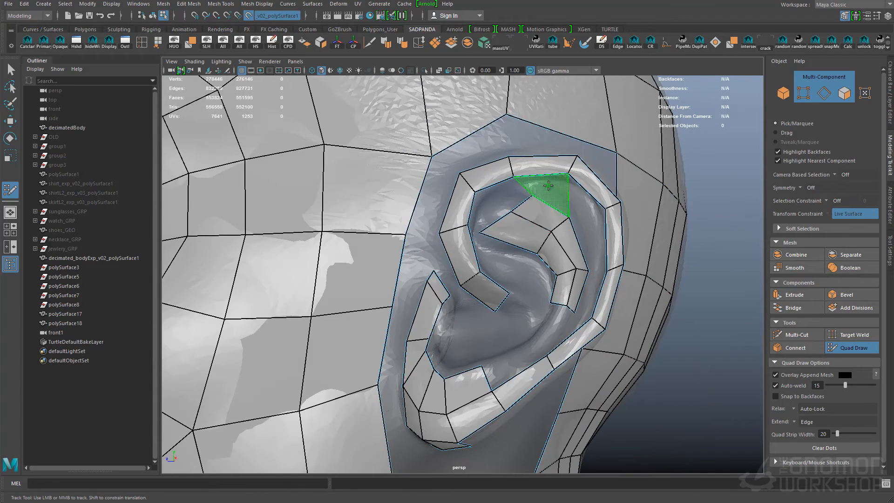
- Fill the gap between the ear's inner ridge and its outer rim with quads
left_click(549, 187, "shift")
left_click(590, 294, "shift")
left_click(595, 247, "shift")
left_click(579, 207, "shift")
left_click(485, 206, "shift")
left_click_drag(494, 208, 479, 219, "alt")
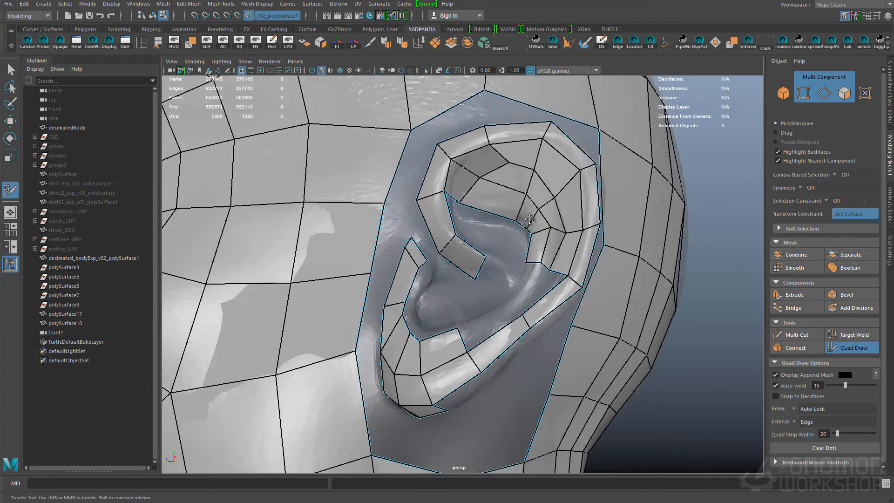
- Add edge loops through the upper ear and extend quads below the inner ridge
right_click_drag(479, 219, 513, 223, "alt")
left_click(481, 247, "ctrl")
mouse_move(434, 230)
left_mouse_down()
mouse_move(449, 234)
mouse_move(447, 222)
left_mouse_up()
left_click_drag(420, 227, 432, 236)
left_click(460, 268)
left_click(455, 245, "shift")
left_click(502, 288)
left_click(515, 304)
left_click(523, 283, "shift")
left_click(491, 269, "shift")
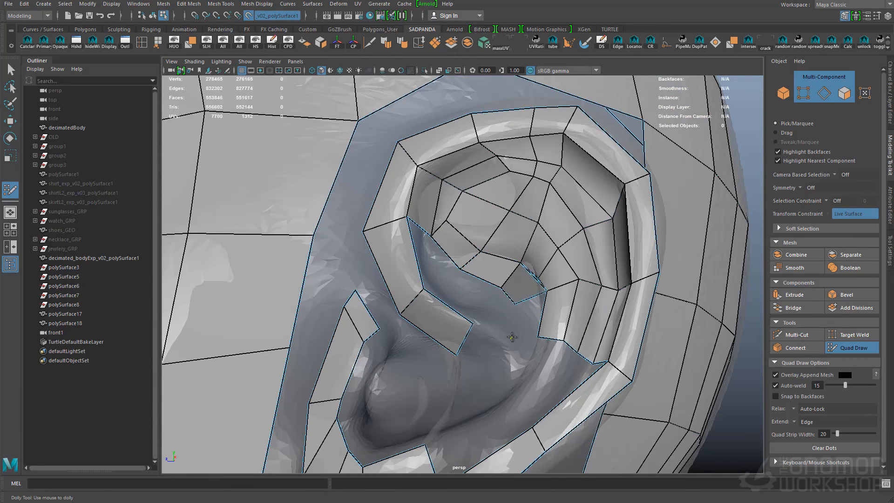
- Fill the hollow between the ear's inner ridge and the front rim strip with quads
mouse_move(524, 308)
right_mouse_down("alt")
mouse_move(484, 301)
mouse_move(519, 287)
right_mouse_up("alt")
left_click(523, 285)
left_click(516, 268, "shift")
left_click(530, 289, "shift")
left_click_drag(521, 330, 494, 317, "alt")
mouse_move(494, 317)
middle_mouse_down("alt")
mouse_move(401, 275)
mouse_move(465, 186)
middle_mouse_up("alt")
left_click(348, 237, "shift")
left_click(390, 268, "shift")
- Adjust the new vertices inside the upper ear and close the quads above the ear bowl
left_click_drag(466, 187, 506, 181, "alt")
middle_click_drag(534, 257, 469, 302, "alt")
left_click(455, 284)
left_click(451, 261, "shift")
left_click_drag(451, 242, 447, 233, "alt")
middle_click_drag(447, 233, 421, 268, "alt")
left_click_drag(451, 317, 434, 318)
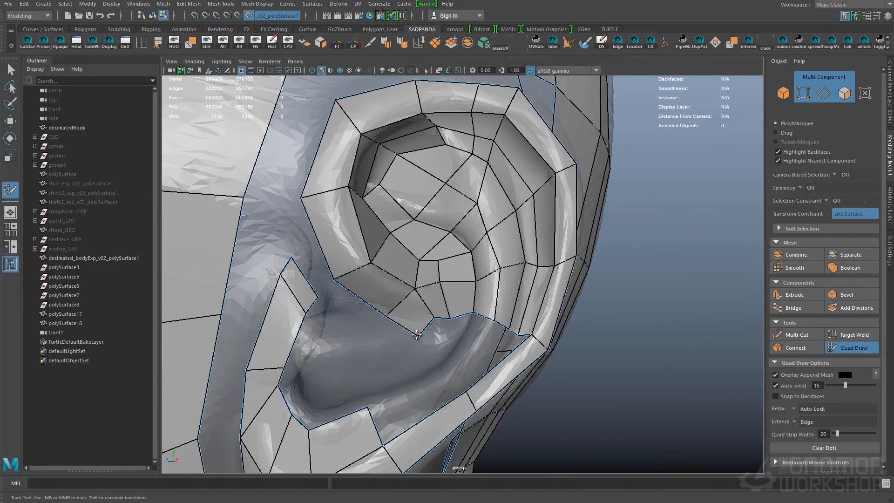
- Delete the small faces above the ear bowl to reopen the area for cleaner quads
left_click_drag(440, 281, 414, 292)
left_click_drag(438, 261, 419, 259)
left_click(448, 271, "ctrl+shift")
left_click(448, 247, "ctrl+shift")
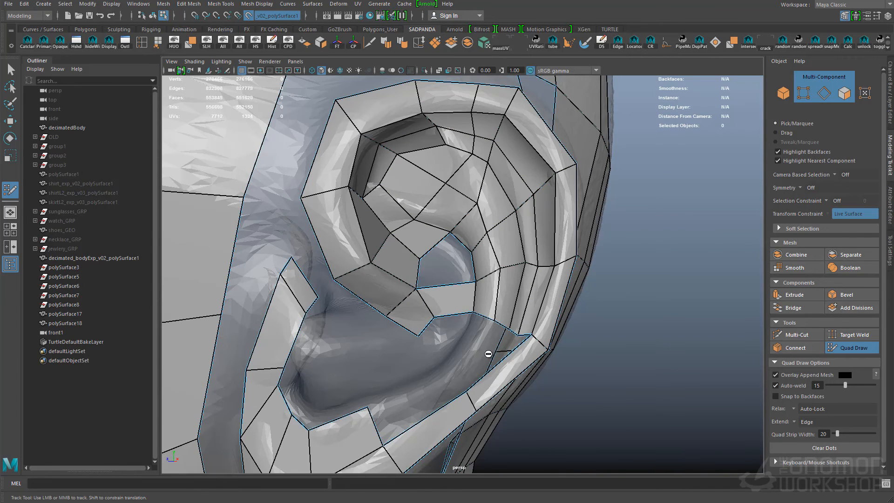
left_click_drag(449, 305, 456, 296, "alt")
middle_click_drag(457, 297, 460, 328, "alt")
- Bridge the front ear rim to the tragus and add quads along the tragus's inner side
left_click(370, 259, "ctrl")
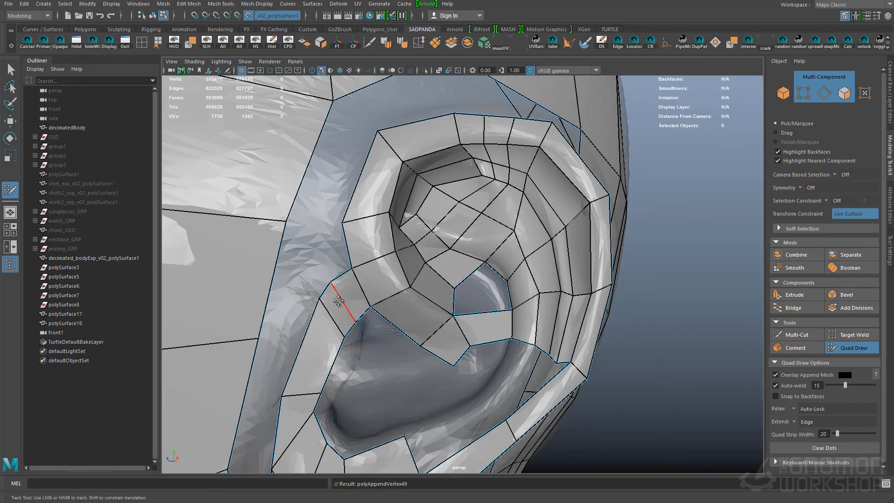
left_click(318, 355, "ctrl")
scroll(489, 250, "down", 3)
left_click_drag(489, 250, 471, 260, "alt")
middle_click_drag(471, 275, 480, 228, "alt")
mouse_move(343, 242)
left_mouse_down()
mouse_move(358, 247)
mouse_move(351, 261)
left_mouse_up()
left_click_drag(447, 275, 484, 270, "alt")
- Rework the quads above the ear bowl and extend the inner ridge strip downward
middle_click_drag(484, 271, 467, 299, "alt")
left_click(481, 265, "ctrl+shift")
right_click_drag(481, 265, 514, 270, "alt")
left_click_drag(494, 284, 512, 280, "alt")
left_click(499, 319)
mouse_move(520, 268)
left_mouse_down()
mouse_move(488, 310)
mouse_move(424, 303)
left_mouse_up()
left_click(505, 326)
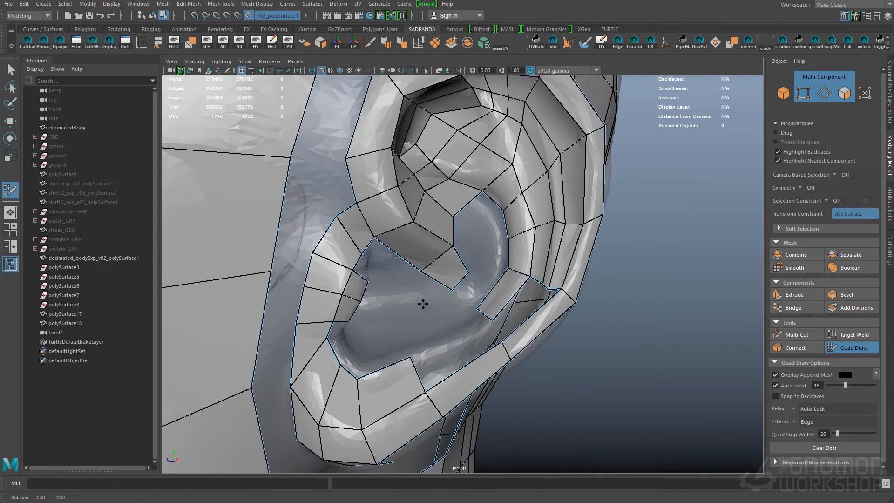
- Fill the lower gap between the ear's inner ridge strip and the outer rim
right_click_drag(423, 303, 468, 303, "alt")
right_click_drag(517, 285, 557, 286, "alt")
left_click(494, 280, "shift")
left_click(509, 293, "shift")
left_click(525, 305, "shift")
middle_click_drag(326, 428, 411, 371, "alt")
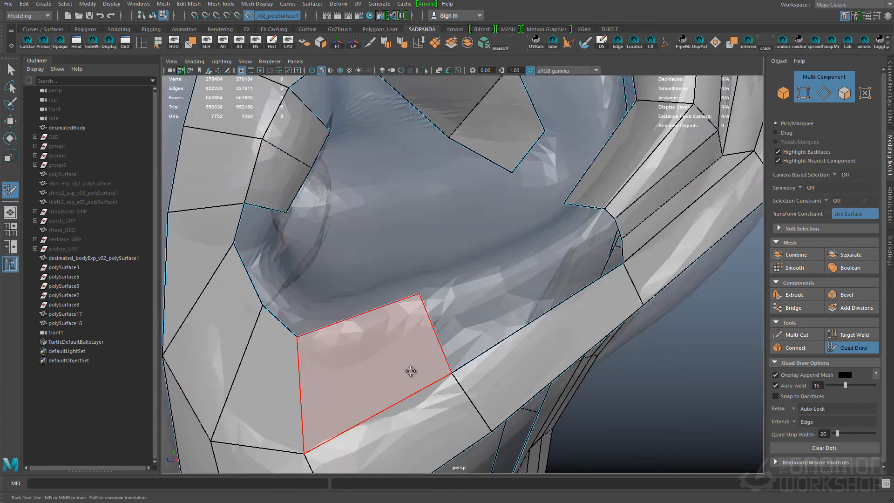
- Connect the inner ridge strip to the quads above the earlobe and add an edge loop along the tragus
middle_click_drag(466, 260, 500, 365, "alt")
right_click_drag(501, 365, 475, 345, "alt")
left_click(554, 219, "ctrl+shift")
middle_click_drag(454, 410, 499, 335, "alt")
right_click_drag(484, 338, 505, 342, "alt")
left_click(349, 187, "ctrl+shift")
left_click(313, 226, "ctrl")
left_click(475, 353, "shift")
- Rework the quads between the tragus strip and the lower rim, clearing the oversized face in the ear notch
left_click(477, 334, "shift")
left_click_drag(478, 334, 354, 322, "alt")
middle_click_drag(353, 322, 373, 282, "alt")
right_click_drag(372, 282, 406, 285, "alt")
left_click(414, 284)
left_click(401, 274, "shift")
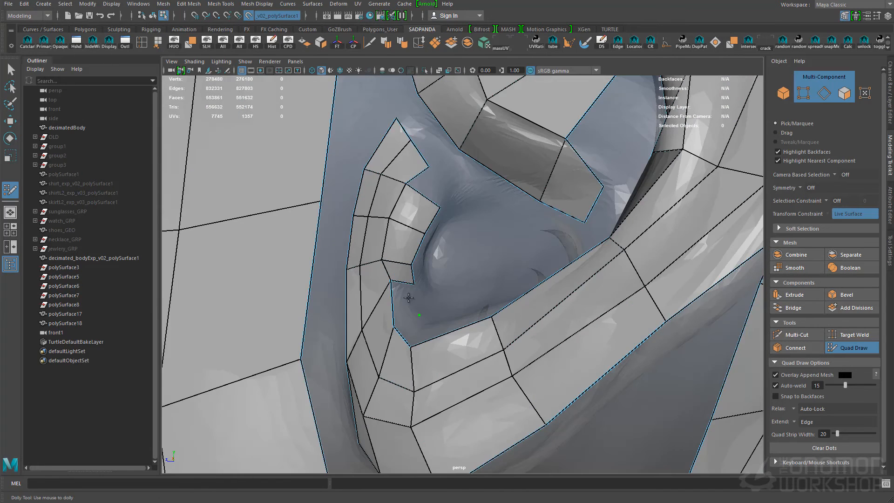
- Add quads along the tragus's inner side and close the notch between the tragus and the lower ear rim
right_click_drag(448, 183, 473, 295, "alt")
left_click_drag(473, 296, 356, 281, "alt")
left_click(263, 245)
left_click(258, 264)
left_click(255, 281)
left_click(243, 273, "shift")
left_click(249, 253, "shift")
left_click(243, 225, "shift")
left_click(256, 301)
left_click(245, 290, "shift")
left_click_drag(247, 290, 337, 246, "alt")
left_click(325, 246)
left_click(321, 276)
left_click(313, 256, "shift")
left_click_drag(296, 307, 415, 289, "alt")
middle_click_drag(415, 289, 450, 342, "alt")
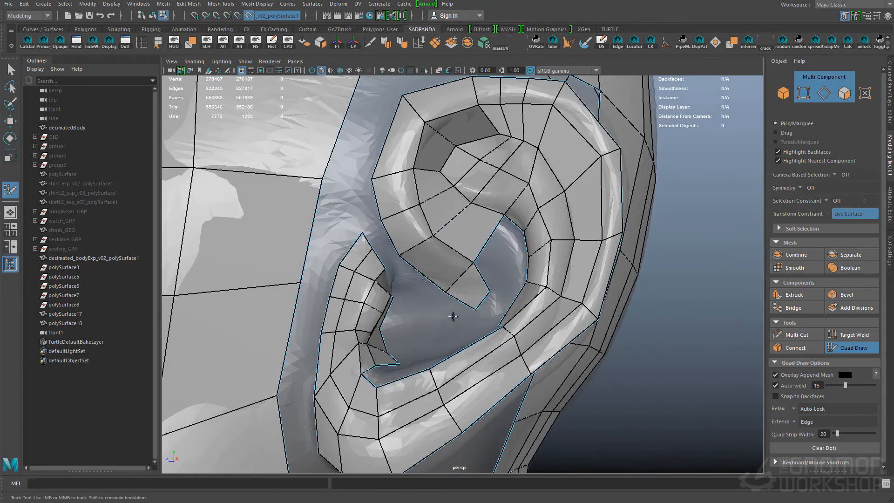
- Start a strip of quads on the scalp behind the ear
right_click_drag(496, 232, 466, 279, "alt")
right_click_drag(527, 321, 442, 260, "alt")
middle_click_drag(405, 196, 414, 274, "alt")
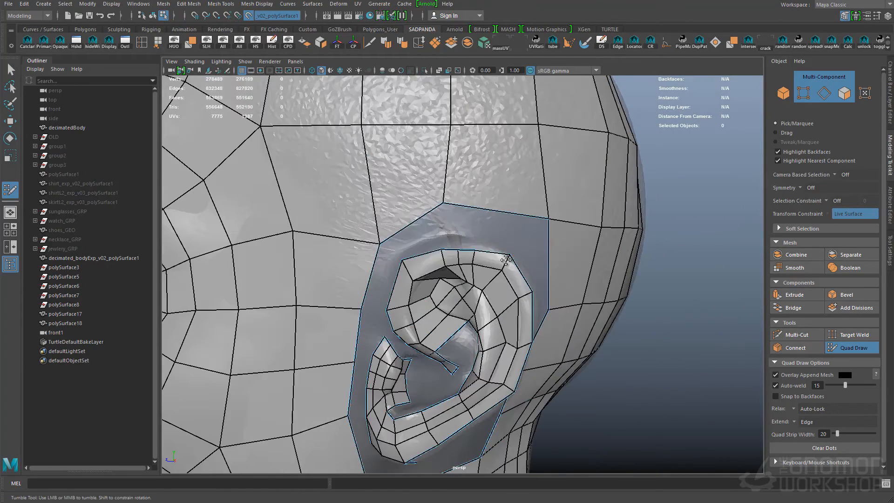
left_click(428, 226)
mouse_move(382, 252)
left_mouse_down("alt")
mouse_move(426, 238)
mouse_move(456, 290)
mouse_move(321, 298)
left_mouse_up("alt")
left_click(413, 280)
left_click(428, 255, "shift")
right_click_drag(466, 303, 413, 293, "alt")
left_click(416, 257)
left_click(431, 276)
left_click(415, 308)
left_click(401, 284)
left_click(415, 282, "shift")
left_click_drag(416, 283, 385, 278, "alt")
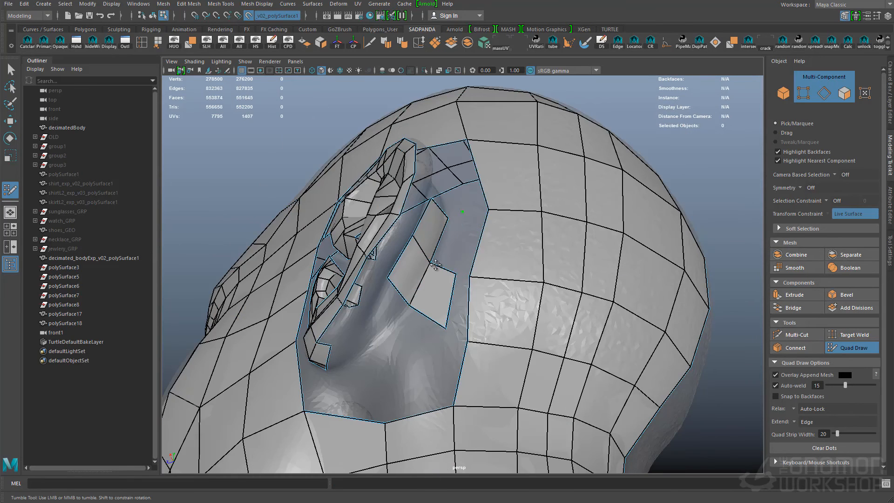
- Extend the strip of quads behind the ear and connect quads around the top of the ear to its outer rim
left_click_drag(338, 331, 414, 269, "alt")
left_click_drag(473, 261, 389, 310, "alt")
left_click_drag(404, 344, 403, 308, "alt")
left_click(409, 326, "shift")
left_click(400, 363, "shift")
left_click(359, 400, "shift")
left_click_drag(359, 399, 373, 298, "alt")
left_click(342, 298)
left_click(354, 275, "shift")
left_click_drag(454, 265, 421, 265, "alt")
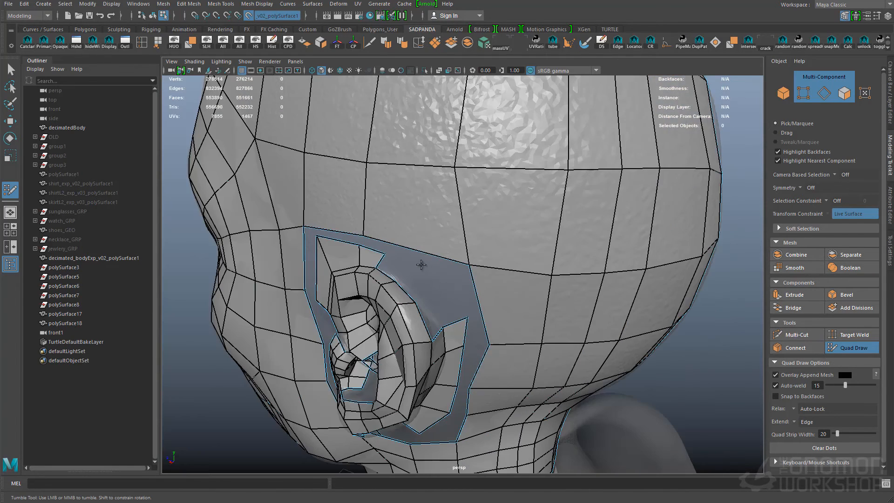
- Close the quad ring above and behind the ear and join the tragus top to the front ear rim
left_click(489, 317, "shift")
left_click_drag(490, 317, 399, 298, "alt")
left_click_drag(366, 308, 433, 228, "alt")
right_click_drag(433, 228, 460, 222, "alt")
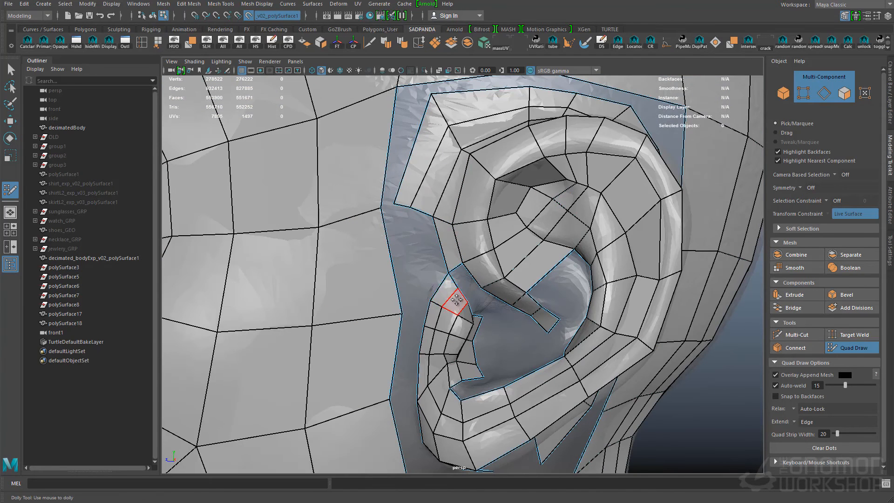
left_click_drag(476, 288, 517, 299, "alt")
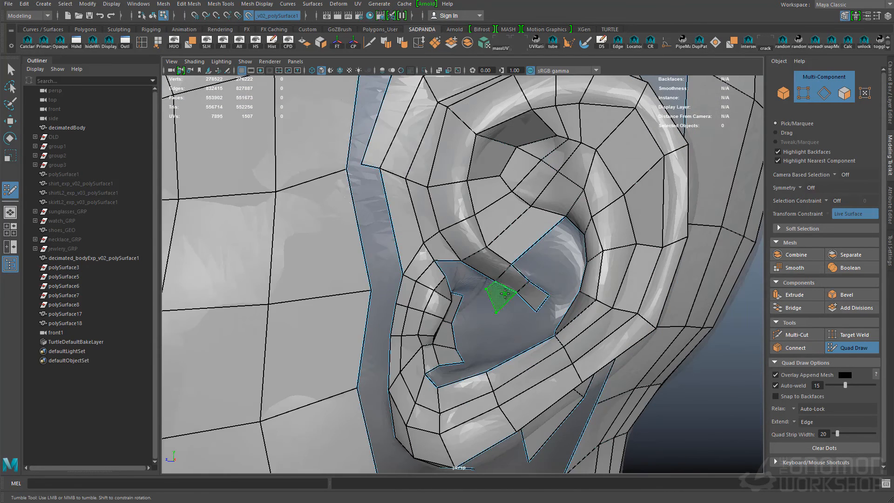
- Fill the upper and rear ear bowl with quads between the inner ridge and the surrounding rim
left_click(499, 298, "shift")
middle_click_drag(532, 265, 578, 287, "alt")
right_click_drag(597, 200, 563, 226, "alt")
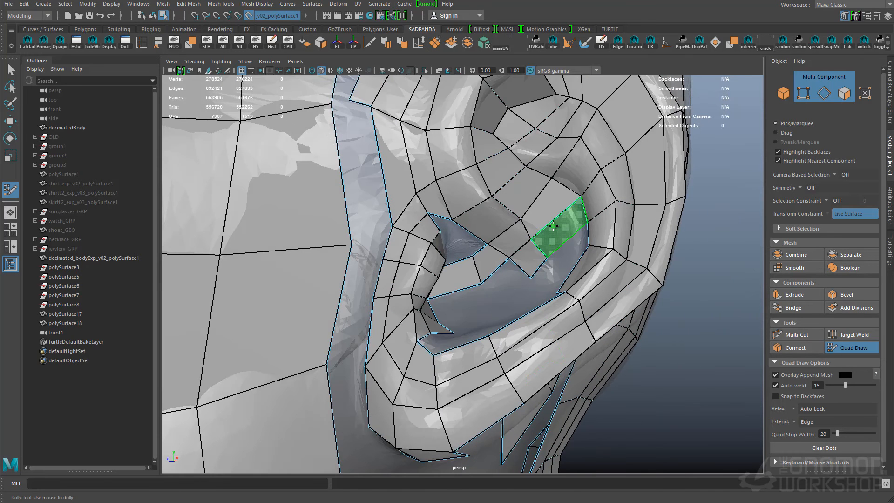
left_click_drag(570, 271, 580, 292, "alt")
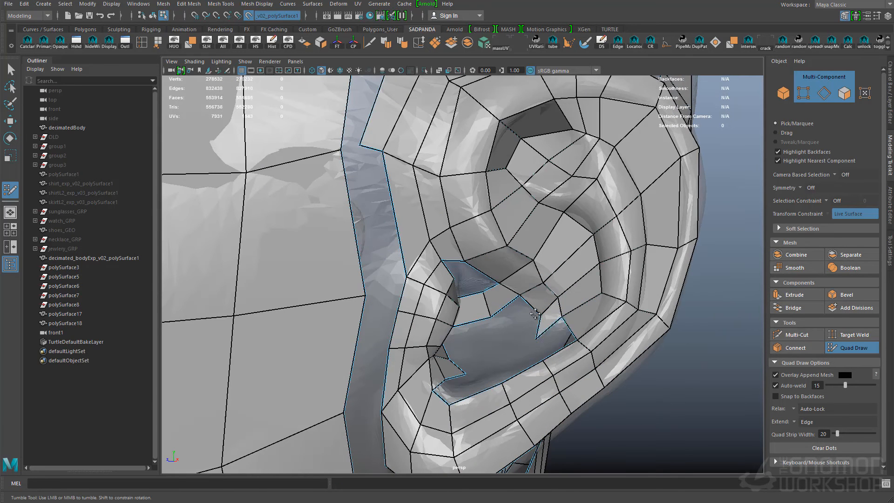
left_click_drag(509, 318, 521, 358, "shift")
left_click_drag(550, 289, 507, 241, "alt")
left_click_drag(522, 247, 589, 268, "alt")
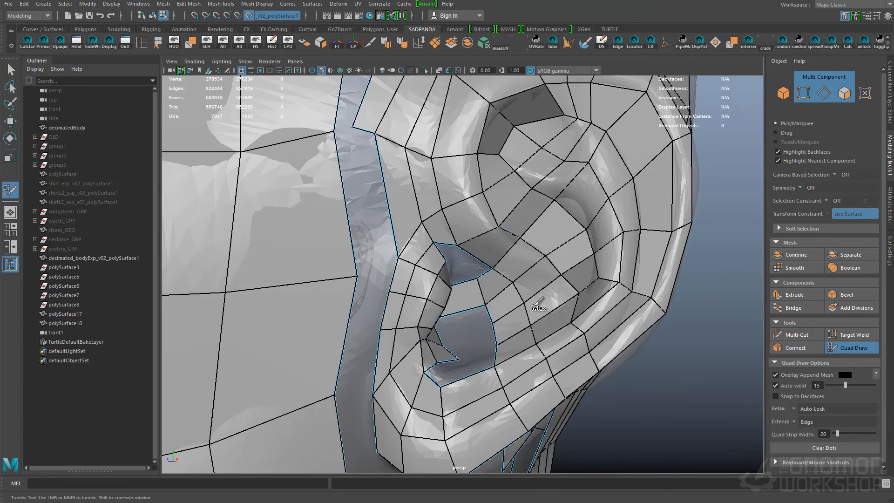
- Relax the new ear bowl quads and adjust the faces beside the remaining opening
right_click_drag(543, 331, 507, 317, "alt")
left_click_drag(554, 307, 526, 335, "alt")
left_click_drag(459, 343, 474, 294, "alt")
left_click(484, 346, "shift")
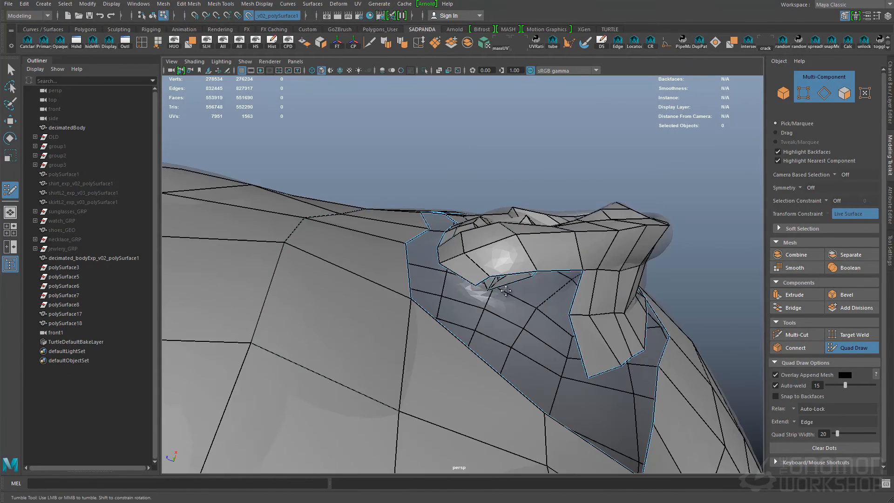
- Continue the ring of quads behind and under the earlobe and up in front of the tragus
left_click_drag(642, 357, 522, 345, "alt")
left_click(476, 345, "shift")
left_click(514, 308, "shift")
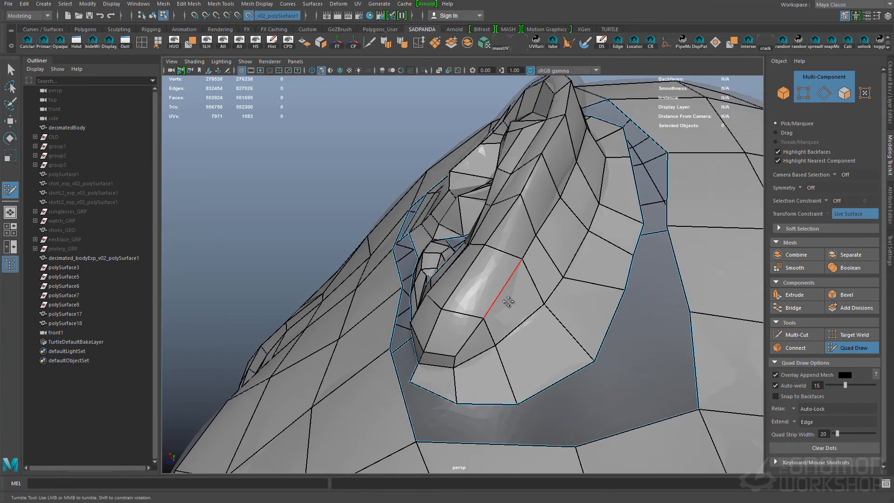
left_click_drag(602, 205, 431, 332, "alt")
right_click_drag(593, 326, 568, 347, "alt")
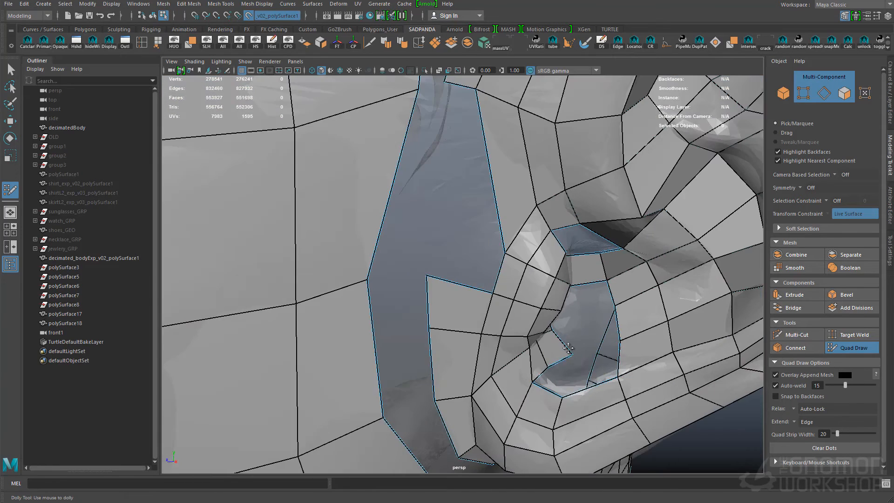
- Fill the remaining openings in the ear bowl beside the tragus with quads
left_click_drag(575, 324, 567, 307, "alt")
left_click(573, 309, "shift")
left_click(569, 341, "shift")
left_click(553, 359, "shift")
left_click_drag(553, 358, 532, 311, "alt")
left_click(469, 316, "ctrl+shift")
left_click_drag(469, 315, 506, 311, "alt")
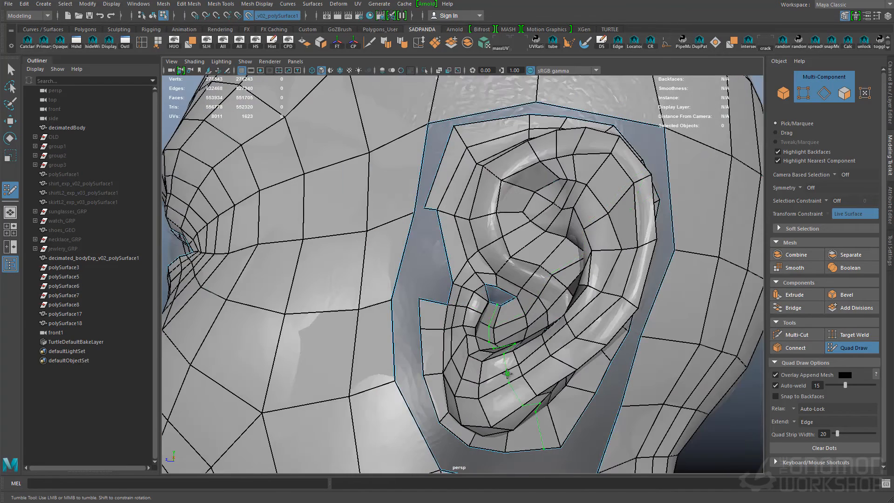
right_click_drag(495, 307, 523, 263, "alt")
left_click_drag(631, 206, 471, 269, "alt")
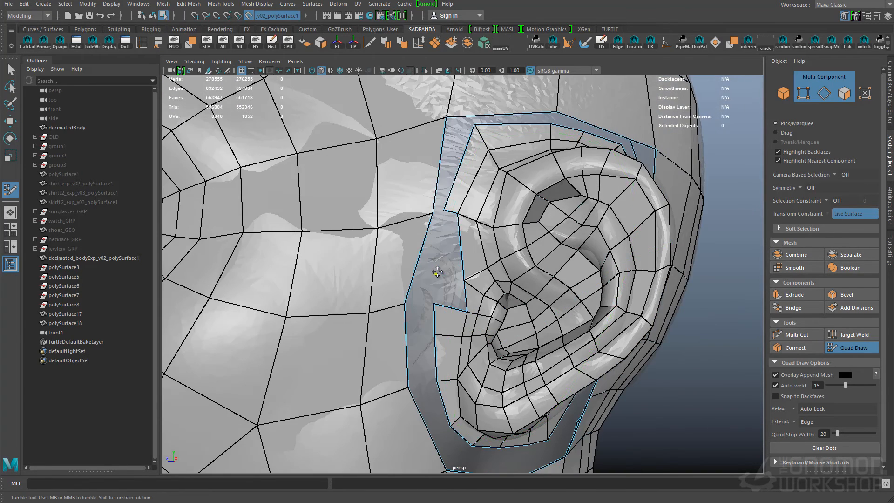
- Close the quad ring in front of the ear and finish the Quad Draw session
mouse_move(666, 303)
left_mouse_down("alt")
mouse_move(535, 280)
mouse_move(526, 299)
mouse_move(619, 284)
left_mouse_up("alt")
right_click_drag(619, 284, 580, 302, "alt")
key("q")
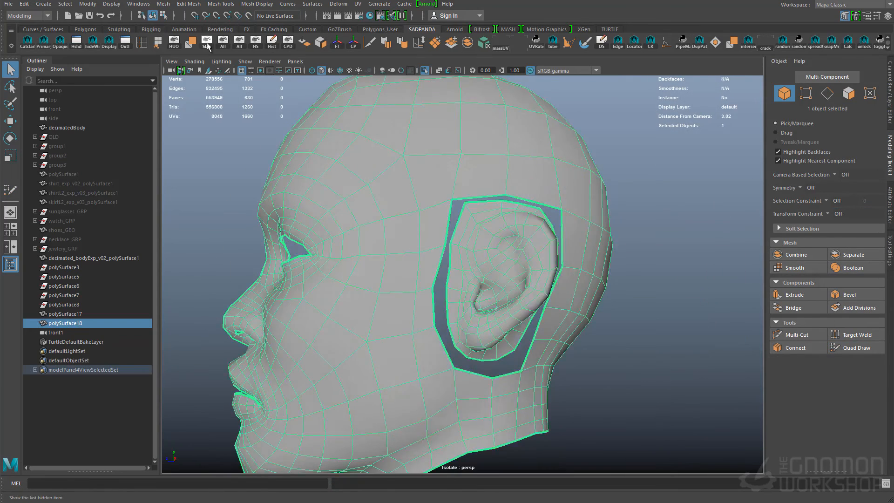
- Combine the retopologized head mesh with the body mesh and isolate the combined object
right_click_drag(535, 232, 536, 200)
left_click_drag(582, 242, 536, 242, "alt")
left_click(543, 199)
left_click_drag(551, 161, 535, 200, "alt")
middle_click_drag(536, 326, 533, 200, "alt")
key("ctrl+1")
left_click_drag(533, 233, 601, 154, "alt")
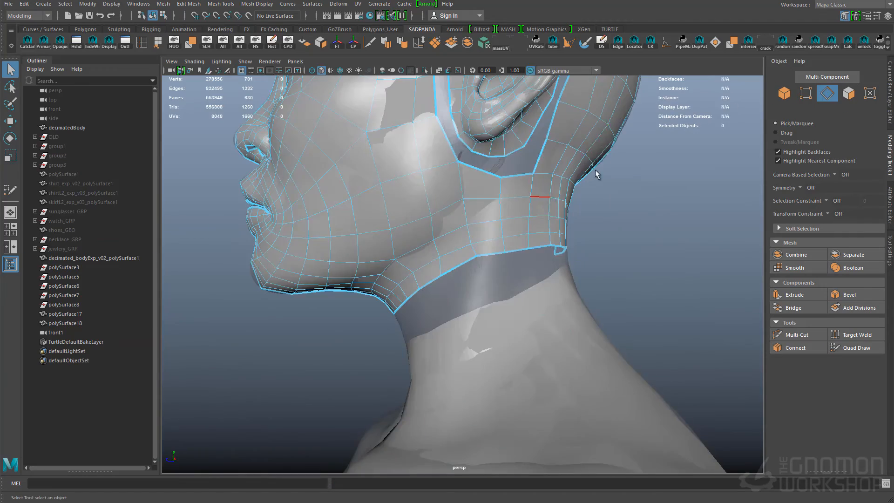
left_click(577, 354, "shift")
left_click_drag(601, 233, 581, 196, "alt")
key("ctrl+1")
- Move the stray vertex at the top of the head along X in the front wireframe view
key("4")
right_click_drag(533, 244, 532, 209)
left_click(452, 137)
key("w")
left_click_drag(466, 137, 470, 137)
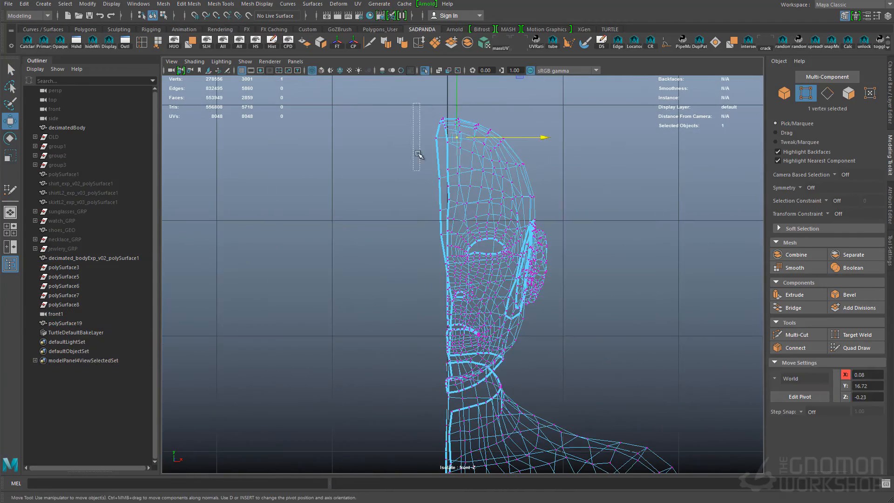
- Select the centre-line border edges of the head and body and align them along X with the symmetry plane
right_click_drag(470, 138, 470, 105)
double_click(448, 393)
double_click(443, 323)
right_click_drag(443, 323, 469, 219, "alt")
double_click(468, 344, "shift")
middle_click_drag(484, 400, 517, 224, "alt")
right_click_drag(517, 298, 539, 317, "alt")
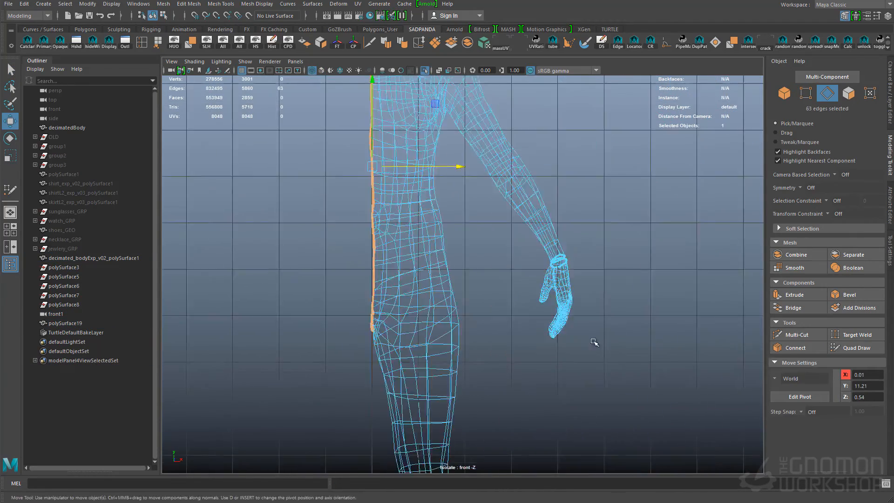
- Return to the shaded perspective view and frame the gap between the head and neck
key("q")
key("space")
right_click_drag(511, 172, 511, 140)
left_click_drag(511, 186, 544, 269, "alt")
double_click(512, 243)
right_click_drag(512, 250, 540, 223)
key("5")
right_click_drag(465, 279, 503, 306, "alt")
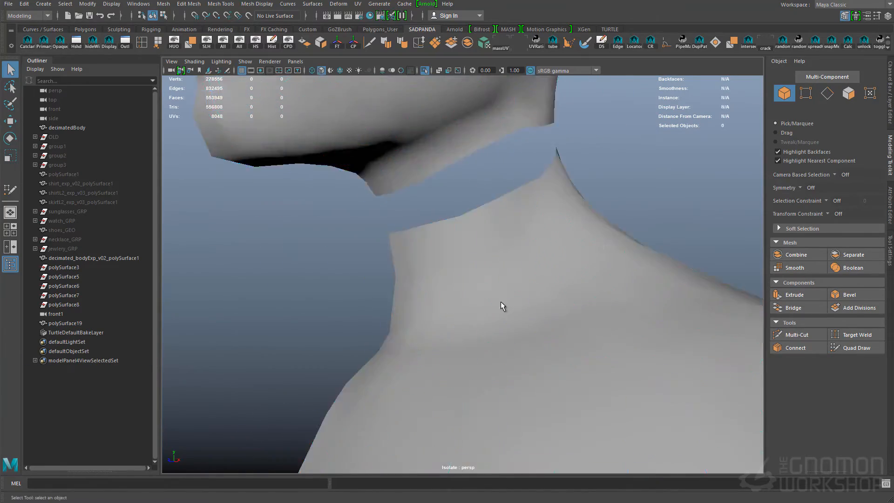
- Turn on wireframe over the shaded mesh and delete a surplus edge loop near the neck gap
key("alt+5")
left_click_drag(501, 306, 599, 189, "alt")
right_click_drag(599, 190, 551, 273, "alt")
left_click(465, 261)
right_click_drag(484, 261, 484, 228)
double_click(451, 260)
right_click_drag(451, 259, 519, 167, "alt")
key("ctrl+Delete")
- Select the border edges of the head and neck openings and insert edge loops to match their divisions
middle_click_drag(519, 168, 531, 298, "alt")
left_click_drag(531, 298, 447, 280, "alt")
double_click(419, 294)
left_click_drag(413, 325, 409, 220, "alt")
right_click_drag(409, 219, 466, 298, "alt")
left_click(419, 369)
double_click(421, 370)
right_click_drag(421, 370, 372, 308, "alt")
left_click_drag(522, 279, 514, 304, "alt")
left_click(515, 304)
left_click_drag(425, 348, 465, 345, "alt")
right_click_drag(466, 345, 470, 407, "alt")
left_click_drag(470, 406, 420, 363, "alt")
right_click_drag(419, 363, 509, 321, "alt")
double_click(471, 349)
left_click_drag(470, 349, 494, 344, "alt")
- Select the border loops of the head's ear opening and the ear's outer ring to compare their edge counts
left_click(392, 253)
left_click_drag(391, 253, 460, 238, "alt")
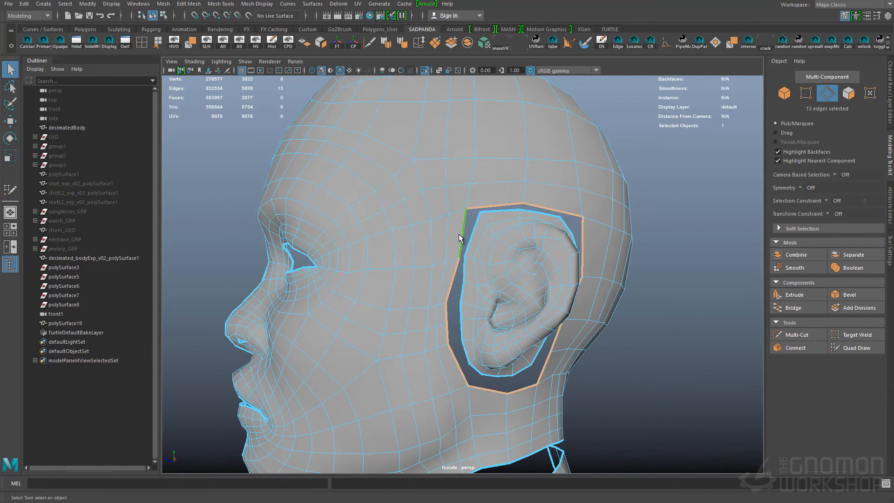
right_click_drag(480, 201, 447, 212, "ctrl")
right_click_drag(447, 233, 390, 319, "alt")
left_click_drag(390, 320, 419, 233, "alt")
double_click(345, 264)
- Insert an edge loop to match the divisions of the ear opening and the ear's outer border
right_click_drag(344, 264, 487, 332, "alt")
left_click_drag(466, 298, 410, 226, "alt")
right_click_drag(410, 226, 365, 282, "alt")
left_click(365, 281)
left_click_drag(365, 281, 467, 309, "alt")
right_click_drag(467, 309, 559, 303, "alt")
mouse_move(558, 303)
left_mouse_down("alt")
mouse_move(682, 290)
mouse_move(549, 298)
left_mouse_up("alt")
right_click_drag(549, 298, 550, 265)
double_click(547, 288)
right_click_drag(547, 322, 466, 326, "alt")
left_click_drag(466, 325, 501, 336, "alt")
double_click(502, 342)
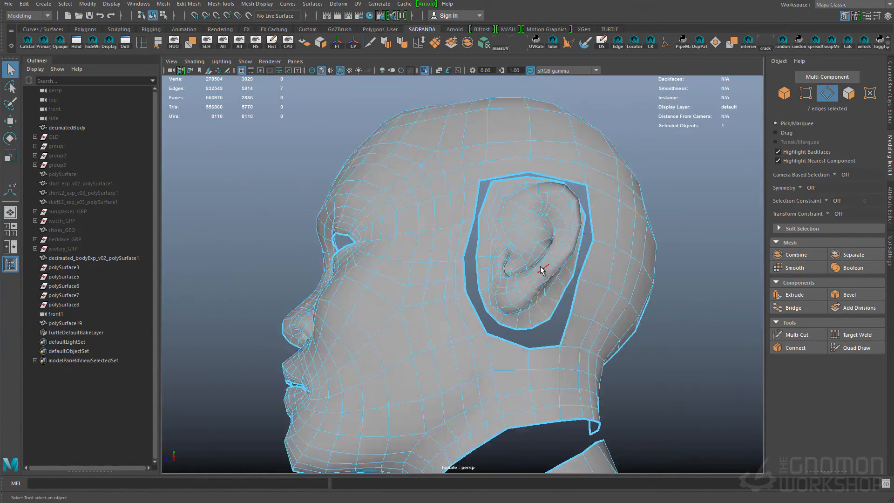
- Delete the selected surplus edge loop from the ear mesh
key("ctrl+Delete")
right_click_drag(540, 269, 576, 280, "alt")
key("w")
left_click_drag(577, 280, 526, 321, "alt")
key("q")
left_click(521, 325)
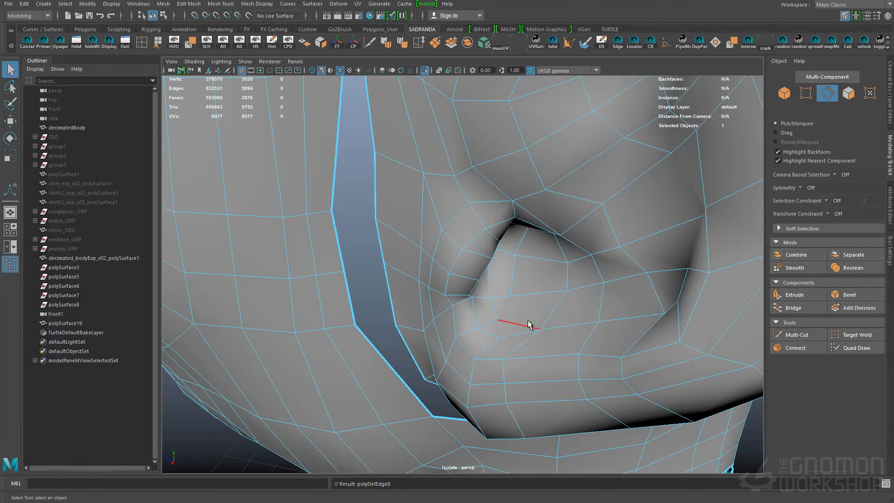
- Insert edge loops through the ear's inner folds to adjust the divisions of its outer border
right_click_drag(576, 294, 503, 289, "alt")
left_click_drag(503, 289, 465, 280, "alt")
right_click_drag(465, 279, 433, 279, "shift")
key("q")
double_click(505, 345)
middle_click_drag(505, 344, 521, 419, "alt")
double_click(534, 219)
double_click(569, 329)
left_click_drag(584, 335, 578, 316, "alt")
double_click(545, 319)
right_click_drag(465, 298, 465, 265)
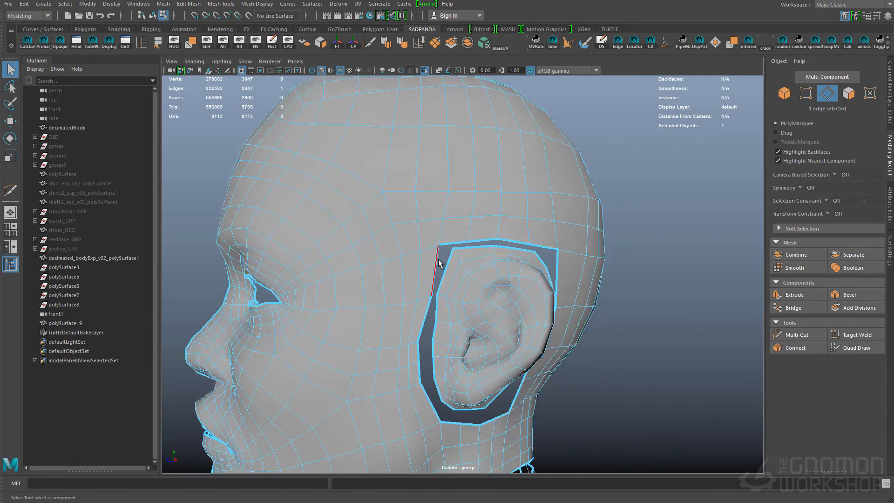
- Select the borders of the head's ear opening and the ear's outer ring to compare their edge counts
double_click(440, 261)
middle_click_drag(447, 326, 540, 303, "alt")
right_click_drag(540, 302, 484, 302, "alt")
left_click(470, 368, "ctrl")
key("q")
left_click_drag(484, 302, 508, 326, "alt")
middle_click_drag(535, 340, 549, 370, "alt")
mouse_move(599, 327)
left_mouse_down("alt")
mouse_move(575, 326)
mouse_move(596, 322)
left_mouse_up("alt")
right_click_drag(550, 303, 569, 200)
- Delete surplus edge loops around the ear so both borders have matching divisions
double_click(532, 265)
double_click(568, 200)
key("ctrl+Delete")
mouse_move(422, 261)
right_mouse_down()
mouse_move(421, 293)
mouse_move(422, 261)
right_mouse_up()
left_click(419, 284)
key("ctrl+Delete")
- Try an additional Multi-Cut edit near the ear, and undo it
left_click_drag(447, 321, 443, 339, "alt")
right_click_drag(443, 339, 512, 326, "alt")
double_click(536, 287)
key("ctrl+shift+x")
left_click_drag(519, 269, 578, 303, "alt")
right_click_drag(577, 303, 577, 324, "alt")
left_click(552, 314)
key("q")
key("ctrl+z")
key("ctrl+z")
key("ctrl+z")
key("ctrl+z")
key("ctrl+z")
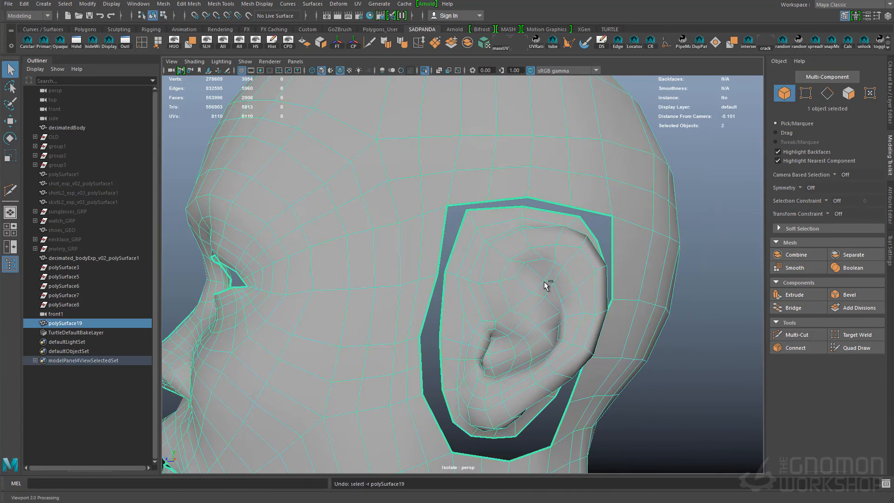
- Bridge the ear's outer border to the head's ear opening to close the gap around the ear
left_click_drag(615, 295, 577, 291, "alt")
right_click_drag(568, 266, 535, 228)
right_click_drag(595, 256, 605, 295, "ctrl")
left_click_drag(592, 298, 559, 322, "alt")
double_click(540, 280)
double_click(565, 334, "shift")
right_click_drag(565, 334, 601, 317, "alt")
right_click_drag(557, 298, 569, 326, "shift")
left_click_drag(617, 287, 573, 291, "alt")
right_click_drag(550, 309, 578, 284)
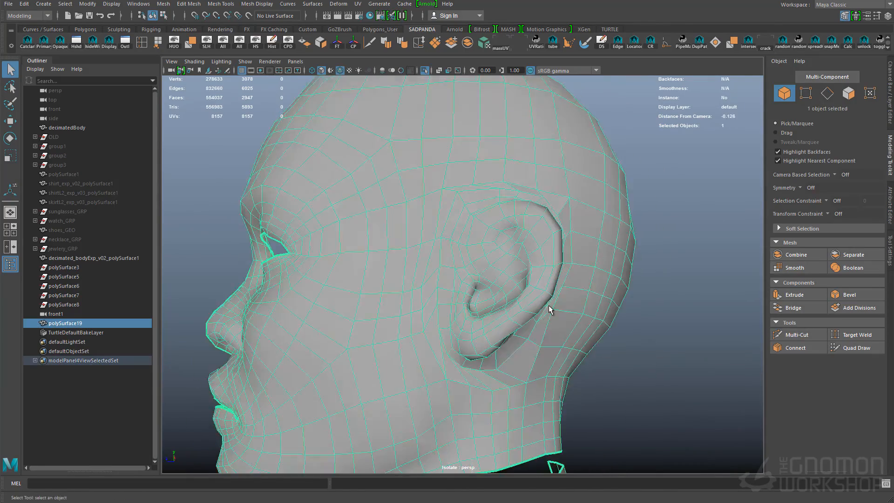
- Exit isolation, make the decimated body the live surface, and relax the new quads around the ear with Quad Draw
key("ctrl+1")
left_click(249, 15)
left_click(856, 348)
left_click_drag(584, 414, 559, 372, "alt")
left_click_drag(494, 224, 466, 192, "shift")
left_click_drag(569, 344, 517, 354, "shift")
mouse_move(494, 410)
left_mouse_down("alt")
mouse_move(466, 359)
mouse_move(549, 298)
left_mouse_up("alt")
left_click_drag(536, 261, 475, 321, "alt")
mouse_move(573, 344)
left_mouse_down("shift")
mouse_move(587, 260)
mouse_move(463, 341)
left_mouse_up("shift")
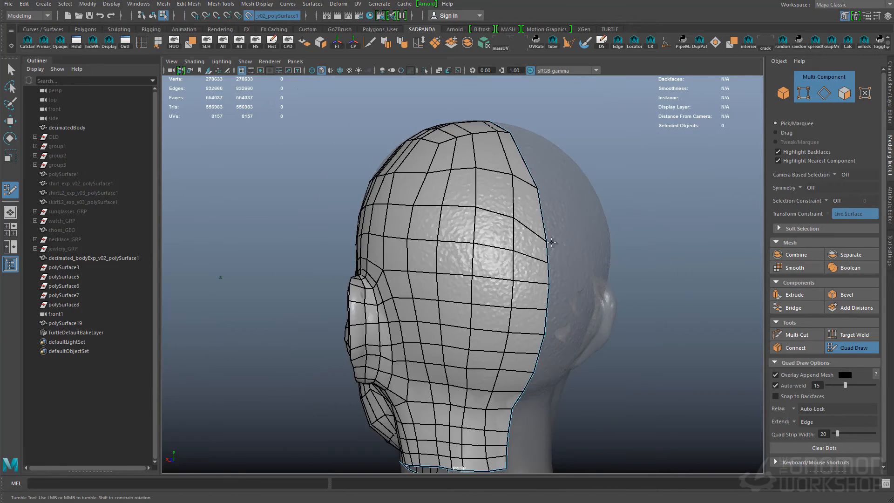
- Relax the quads over the back of the head and along its centre border
left_click_drag(545, 283, 521, 251, "shift")
left_click_drag(466, 280, 577, 298, "alt")
left_click_drag(512, 289, 500, 253, "alt")
left_click(500, 229, "shift")
right_click_drag(499, 254, 396, 261, "alt")
middle_click_drag(489, 396, 489, 186, "alt")
right_click_drag(419, 186, 396, 196, "alt")
middle_click_drag(466, 210, 489, 396, "alt")
- Fill the gap between the head and neck borders with Quad Draw faces
right_click_drag(419, 326, 559, 335, "alt")
left_click(594, 412, "shift")
left_click(560, 414, "shift")
left_click(534, 412, "shift")
left_click_drag(533, 412, 462, 405, "alt")
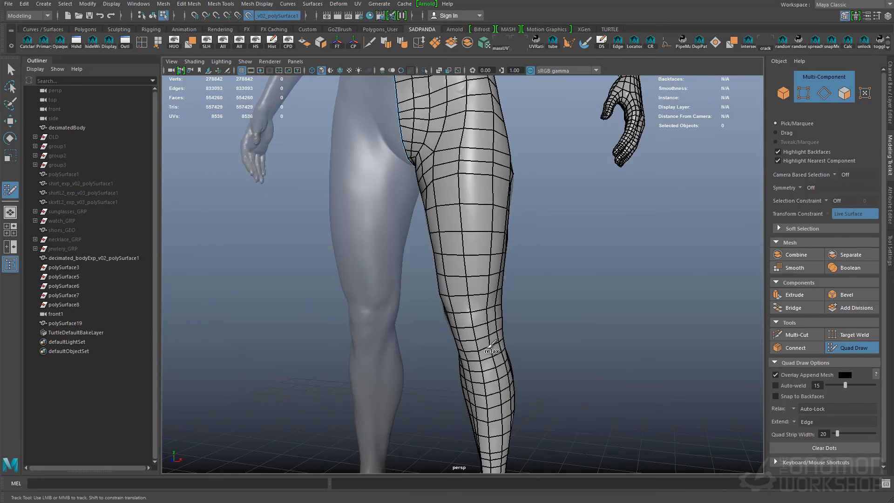
middle_click_drag(489, 346, 458, 245, "alt")
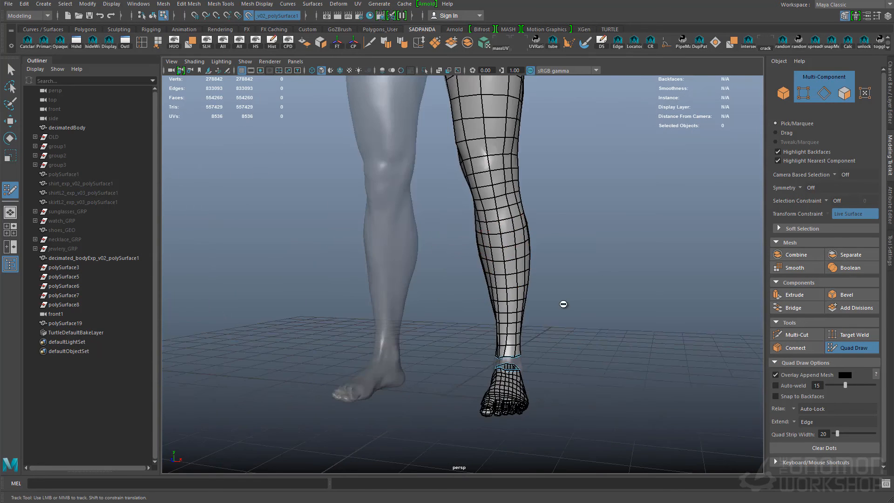
- Join the lower leg and foot with a ring of quads at the ankle and reactivate Quad Draw
left_click_drag(458, 245, 463, 132, "alt")
left_click_drag(475, 234, 471, 336, "alt")
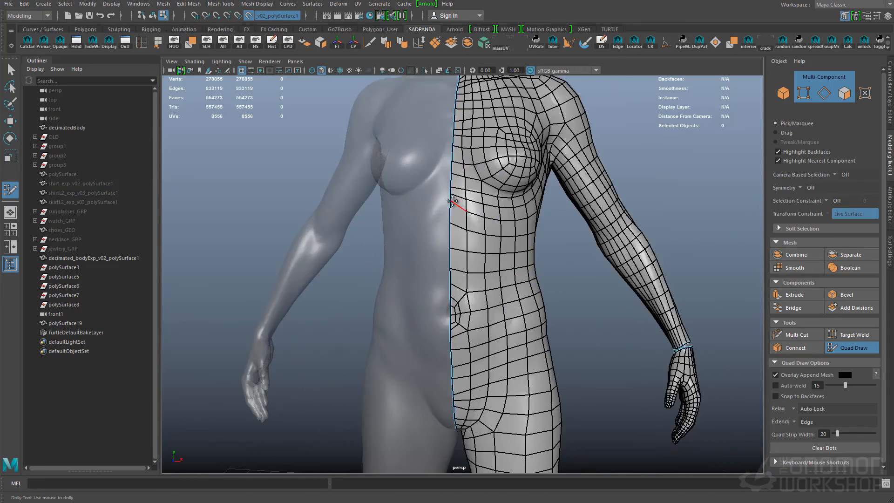
left_click_drag(526, 233, 567, 234, "alt")
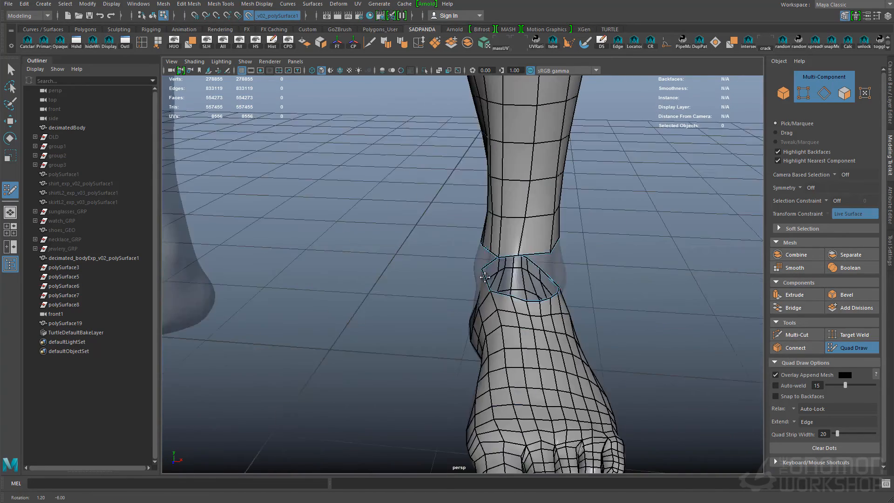
scroll(481, 265, "up", 2)
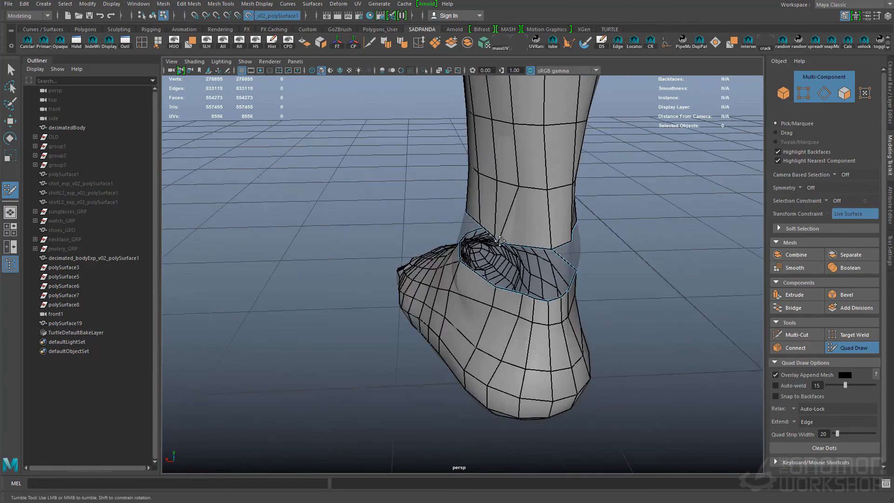
left_click_drag(475, 261, 491, 252, "alt")
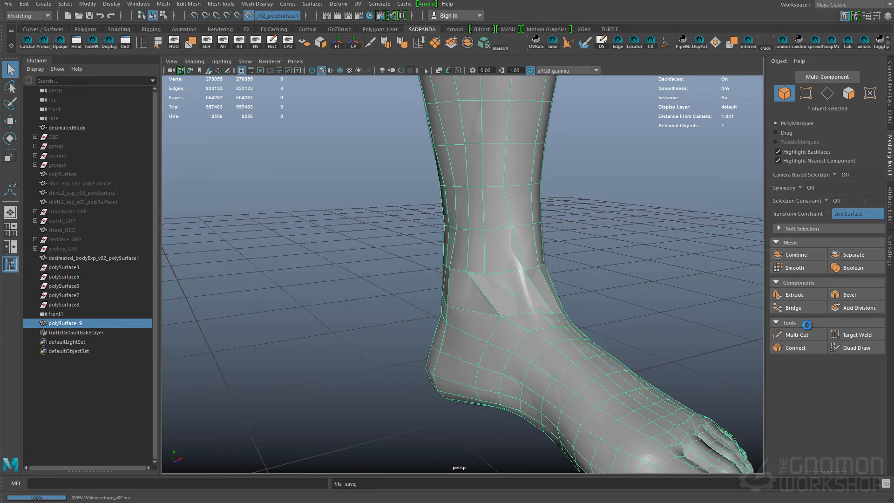
left_click(856, 348)
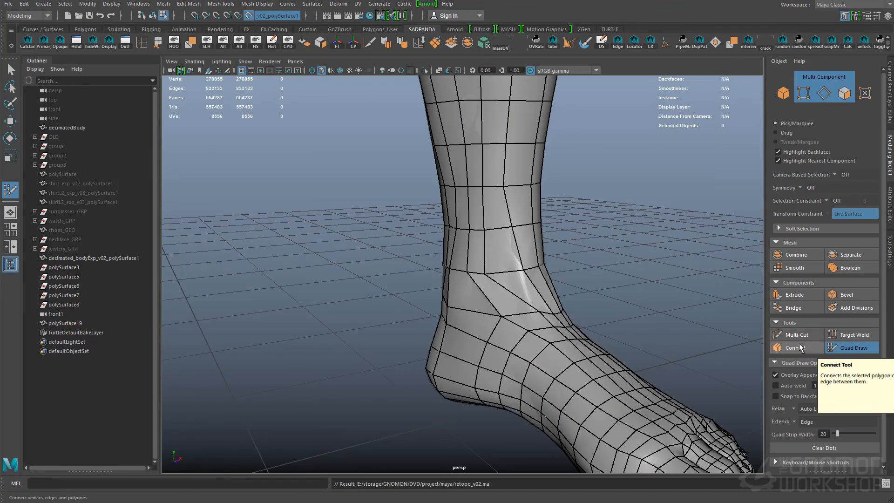
- Relax the quads around the ankle, heel and lower leg on the live surface
left_click_drag(498, 259, 455, 210, "alt")
middle_click_drag(455, 210, 559, 298, "alt")
right_click_drag(559, 298, 495, 275, "alt")
left_click_drag(495, 276, 365, 215, "alt")
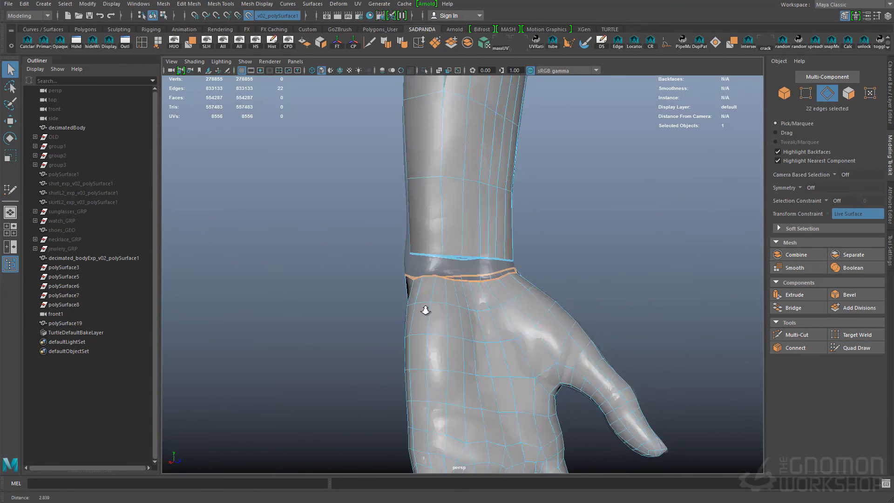
right_click_drag(424, 306, 405, 359, "alt")
mouse_move(405, 359)
left_mouse_down("alt")
mouse_move(540, 275)
mouse_move(522, 288)
left_mouse_up("alt")
mouse_move(517, 339)
right_mouse_down("alt")
mouse_move(473, 337)
mouse_move(529, 327)
right_mouse_up("alt")
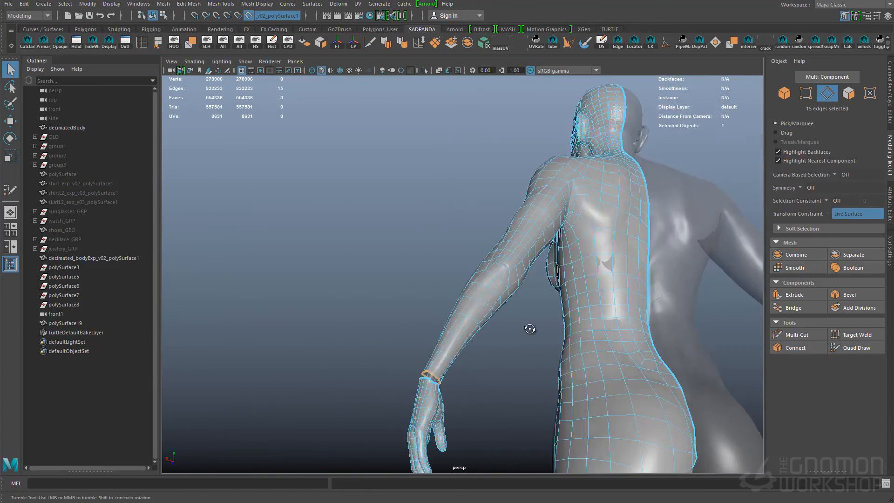
left_click_drag(529, 327, 599, 249, "alt")
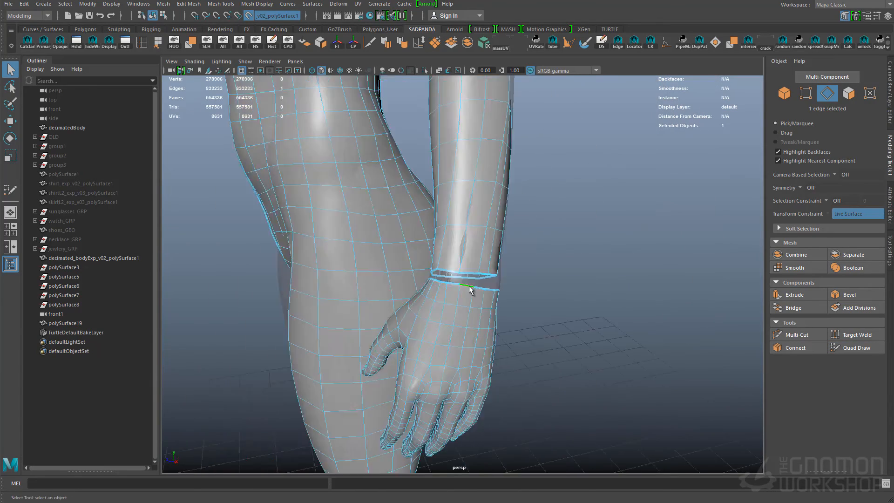
right_click_drag(470, 291, 475, 267, "alt")
- Isolate the retopologized mesh and select the border edges of the hand's wrist opening
key("F8")
left_click_drag(338, 218, 465, 223, "alt")
key("ctrl+1")
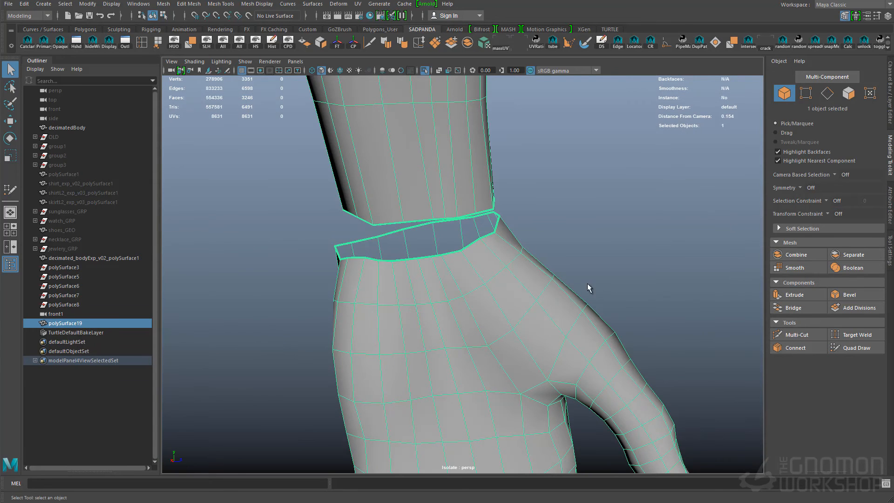
key("F8")
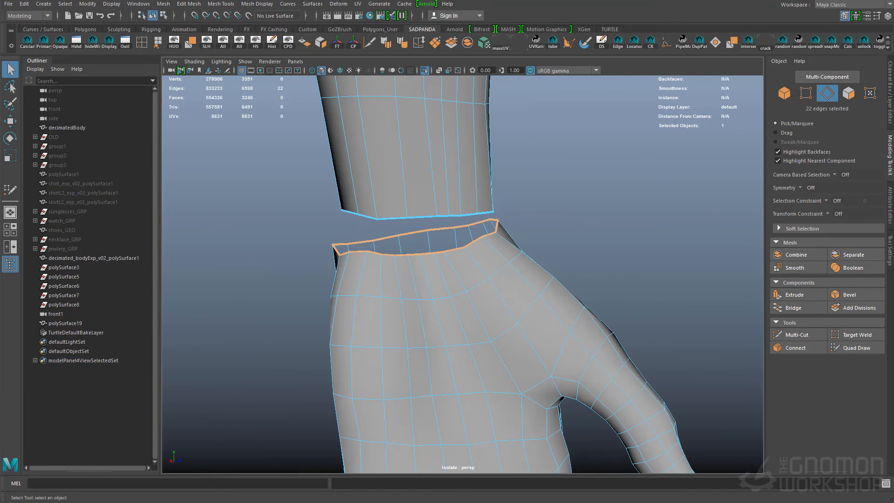
- Try to reduce the hand's wrist divisions by merging edges on the palm
left_click_drag(506, 333, 547, 347, "alt")
key("g")
left_click_drag(493, 298, 459, 261, "alt")
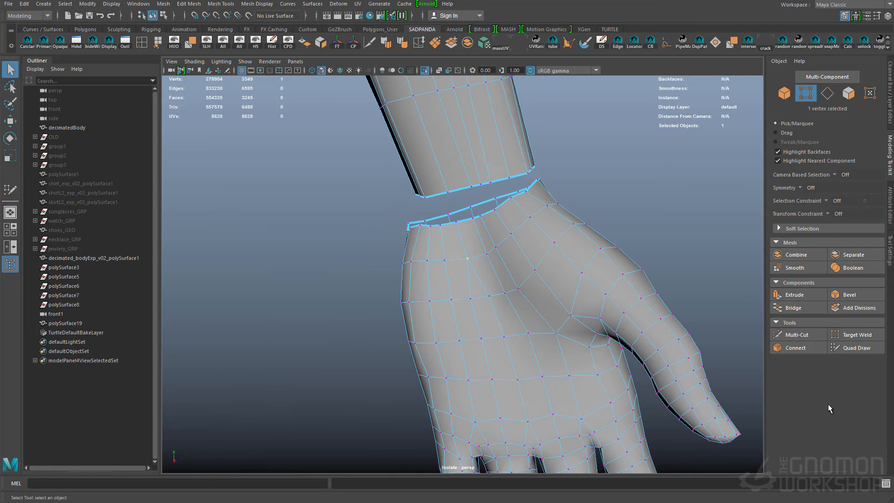
key("ctrl+z")
left_click_drag(716, 382, 496, 184, "alt")
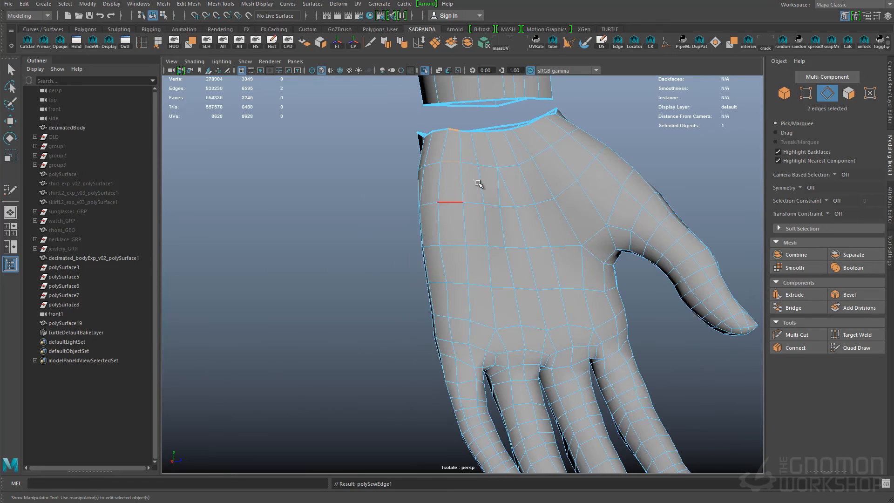
right_click_drag(456, 191, 477, 190, "shift")
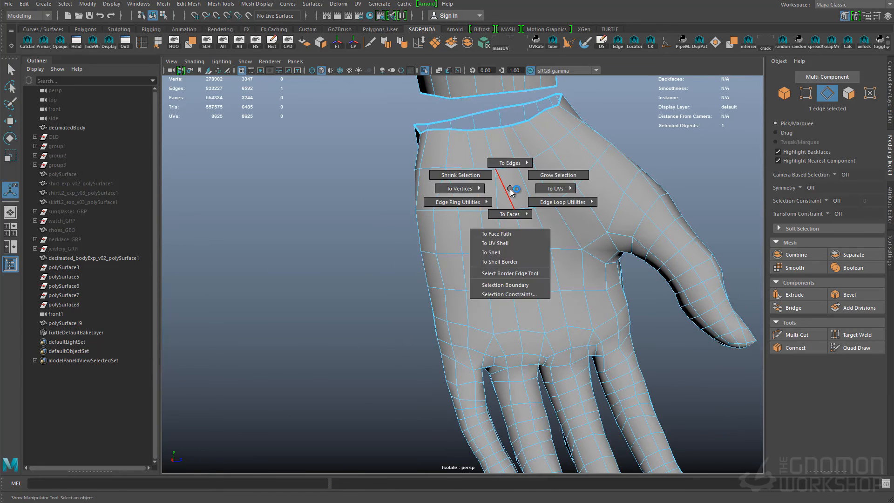
- Reroute the edge flow on the palm below the wrist and adjust the scale of the selected components
key("F8")
key("q")
left_click_drag(497, 203, 484, 219, "alt")
right_click_drag(461, 201, 461, 175)
double_click(450, 171)
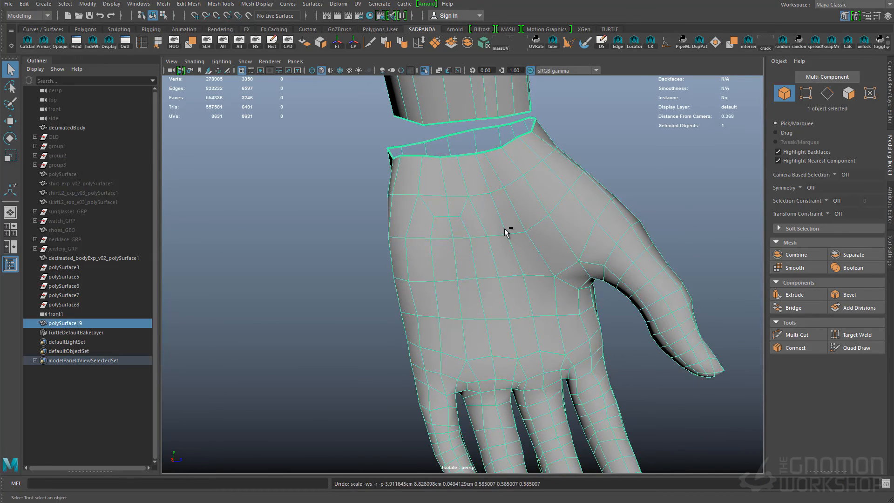
key("w")
key("r")
mouse_move(489, 239)
left_mouse_down("alt")
mouse_move(517, 233)
mouse_move(379, 226)
mouse_move(484, 252)
left_mouse_up("alt")
key("q")
double_click(479, 219)
- Insert edge loops running through the neck, shoulder and arm to match the forearm's divisions to the hand's border
right_click_drag(494, 290, 447, 270, "alt")
left_click_drag(447, 270, 494, 265, "alt")
middle_click_drag(494, 265, 527, 335, "alt")
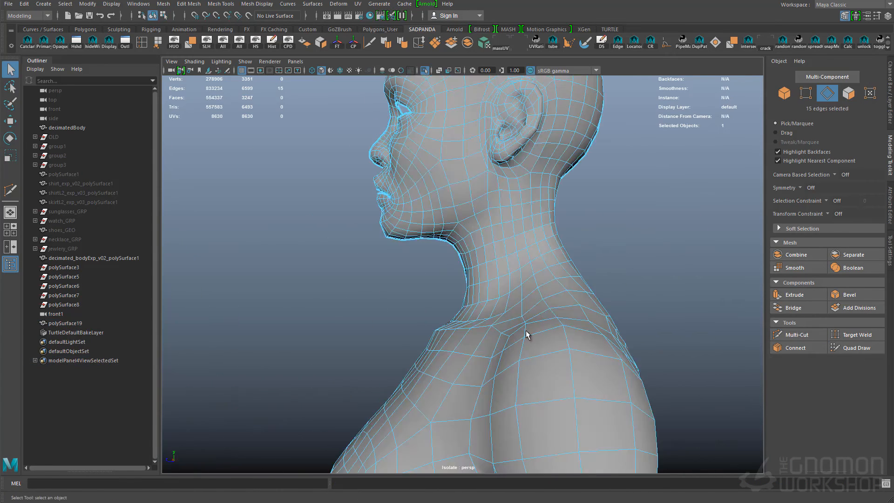
middle_click_drag(525, 215, 530, 256, "alt")
left_click_drag(530, 256, 499, 247, "alt")
right_click_drag(498, 244, 465, 265)
left_click(501, 278)
middle_click_drag(501, 277, 529, 265, "alt")
double_click(526, 342)
left_click_drag(529, 266, 560, 341, "alt")
right_click_drag(560, 342, 586, 347, "alt")
double_click(536, 361)
left_click_drag(536, 361, 603, 389, "alt")
key("f")
middle_click_drag(603, 389, 585, 346, "alt")
left_click(489, 301)
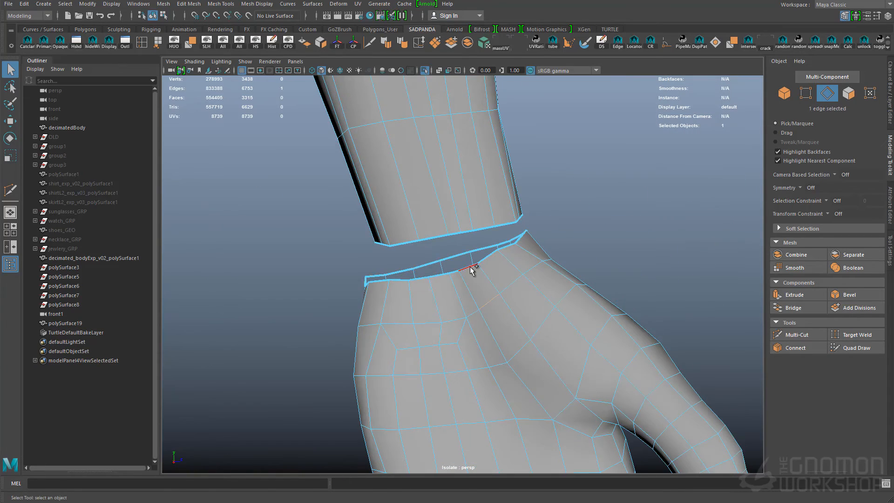
- Undo the last edits at the wrist gap
left_click_drag(542, 346, 466, 280, "alt")
left_click(438, 314)
key("ctrl+z")
key("ctrl+z")
key("ctrl+z")
- Select the forearm and hand border loops and bridge the wrist gap
double_click(463, 246)
left_click_drag(464, 246, 443, 291, "alt")
double_click(443, 284, "shift")
right_click_drag(443, 284, 443, 321, "shift")
left_click_drag(443, 321, 467, 273, "alt")
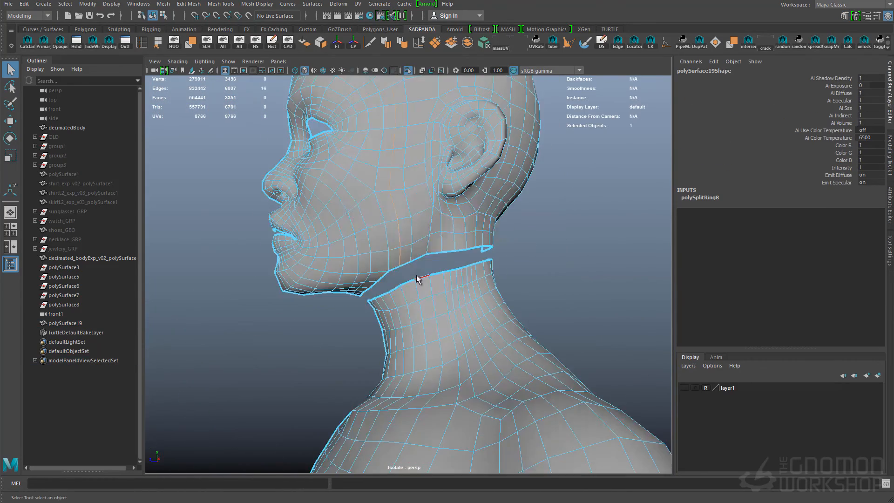
- Insert edge loops through the torso and arm to even out the quad density
left_click(418, 279)
double_click(483, 260, "shift")
left_click_drag(483, 260, 550, 261, "alt")
left_click(461, 249)
right_click_drag(461, 250, 512, 310, "ctrl")
left_click_drag(390, 304, 447, 298, "alt")
right_click_drag(344, 312, 441, 315, "alt")
double_click(539, 316)
right_click_drag(538, 315, 401, 285, "alt")
- Insert another edge loop along the body and check its path across the back
left_click_drag(400, 284, 503, 279, "alt")
double_click(481, 310)
right_click_drag(482, 309, 395, 298, "alt")
left_click_drag(396, 298, 499, 293, "alt")
left_click(387, 223)
right_click_drag(386, 223, 431, 270, "ctrl")
right_click_drag(431, 270, 355, 228, "alt")
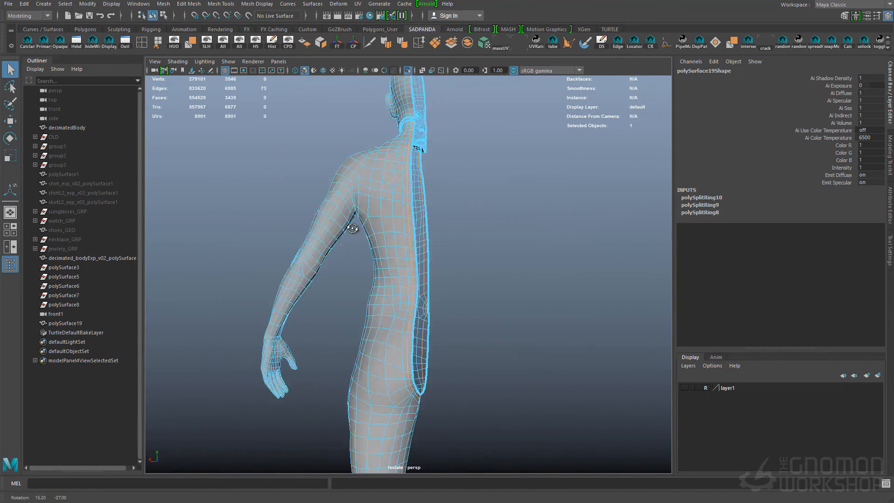
- Insert an edge loop along the half body and delete a surplus edge loop from the mesh
left_click_drag(356, 228, 400, 260, "alt")
right_click_drag(363, 274, 423, 281, "alt")
left_click_drag(423, 281, 522, 266, "alt")
right_click_drag(521, 265, 607, 184, "alt")
left_click_drag(540, 242, 421, 256, "alt")
key("ctrl+Delete")
- Insert two more edge loops through the face around the eye opening
right_click_drag(421, 256, 483, 270, "alt")
left_click_drag(483, 270, 517, 275, "alt")
double_click(512, 292)
right_click_drag(512, 292, 466, 242, "alt")
left_click_drag(465, 242, 425, 230, "alt")
left_click(426, 230)
right_click_drag(426, 230, 435, 261, "ctrl")
left_click_drag(344, 289, 385, 319, "alt")
right_click_drag(385, 320, 457, 301, "alt")
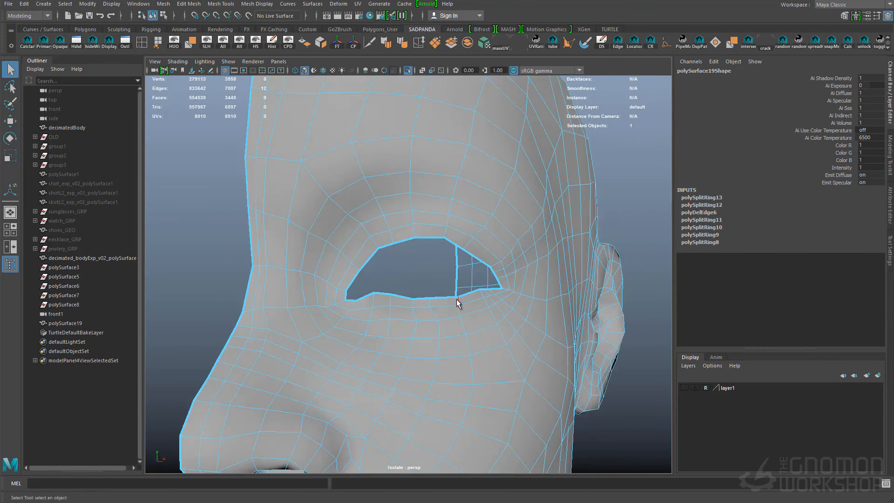
- Insert an edge loop from the eye region across the side of the face
left_click_drag(457, 302, 406, 323, "alt")
right_click_drag(414, 280, 323, 335, "alt")
middle_click_drag(324, 335, 339, 256, "alt")
left_click(410, 321)
right_click_drag(410, 322, 423, 344, "ctrl")
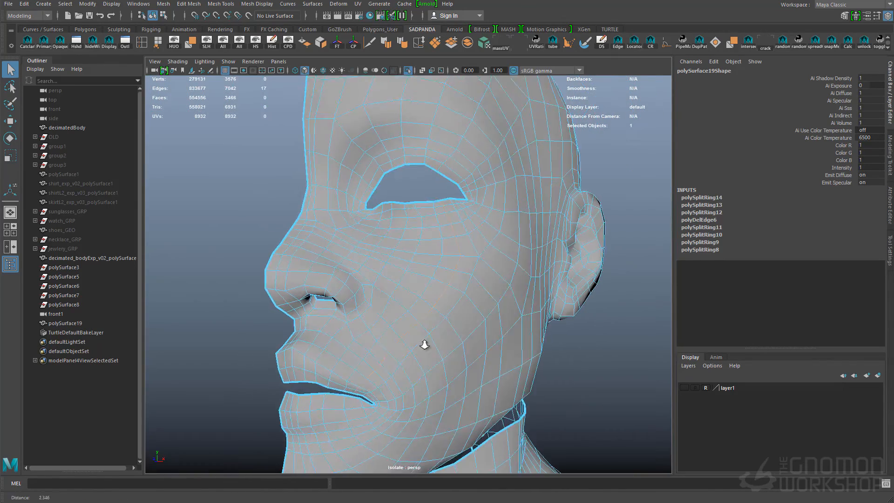
middle_click_drag(412, 232, 392, 310, "alt")
right_click_drag(392, 310, 466, 289, "alt")
left_click_drag(465, 289, 410, 274, "alt")
- Insert an edge loop across the cheek between the mouth and the ear
right_click_drag(385, 216, 419, 298, "alt")
left_click_drag(419, 298, 484, 265, "alt")
left_click(485, 266)
right_click_drag(485, 267, 494, 289, "ctrl")
left_click_drag(485, 266, 479, 345, "alt")
left_click(413, 353)
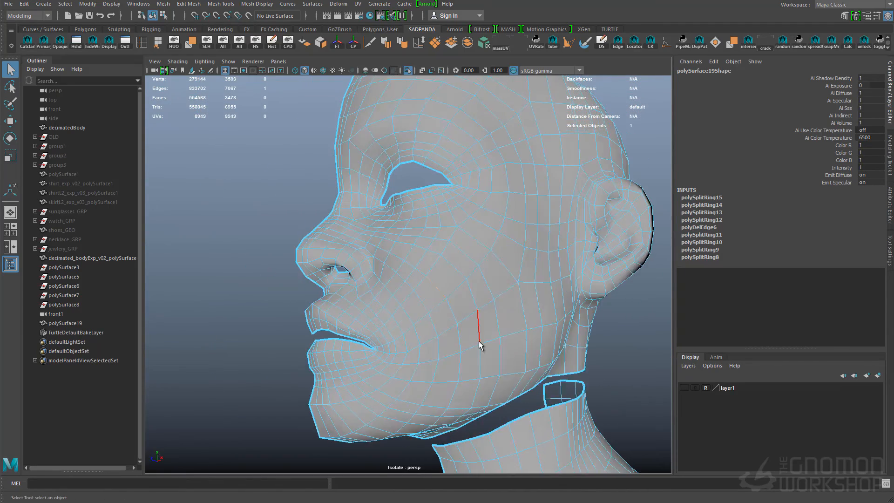
- Insert edge loops through the lower cheek and jaw to even out the face's quads
left_click(479, 345)
right_click_drag(479, 345, 486, 368, "ctrl")
left_click_drag(475, 373, 449, 359, "alt")
left_click(444, 361)
right_click_drag(445, 361, 452, 385, "ctrl")
left_click_drag(436, 317, 533, 336, "alt")
right_click_drag(534, 336, 566, 342, "alt")
left_click(404, 219)
right_click_drag(465, 295, 472, 319, "ctrl")
left_click_drag(471, 319, 419, 326, "alt")
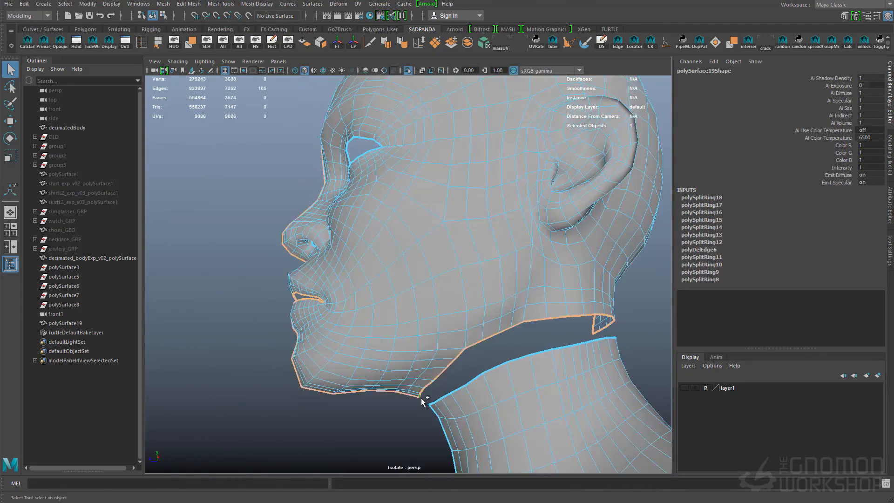
- Select the head's open border along the jaw and neck, and insert an edge loop to match the neck's density
left_click_drag(421, 403, 467, 390, "alt")
double_click(466, 387)
right_click_drag(466, 387, 443, 294, "alt")
left_click_drag(444, 293, 465, 327, "alt")
right_click_drag(466, 328, 531, 320, "alt")
left_click_drag(531, 319, 449, 297, "alt")
left_click(449, 297)
right_click_drag(449, 298, 455, 322, "ctrl")
- Insert further edge loops over the side of the head and delete the mesh's construction history
left_click(450, 319)
right_click_drag(450, 319, 457, 343, "ctrl")
left_click(450, 275)
left_click(455, 208)
right_click_drag(455, 208, 462, 232, "ctrl")
right_click_drag(462, 232, 489, 209)
left_click_drag(489, 210, 362, 316, "alt")
key("alt+shift+d")
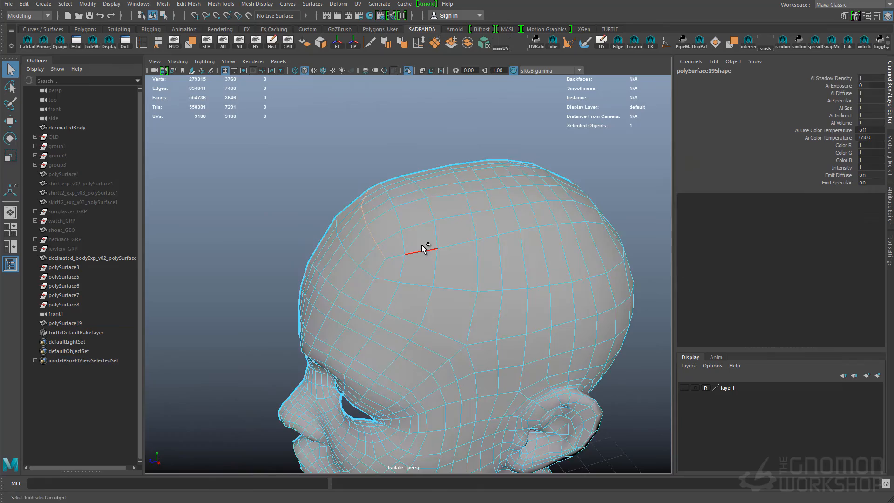
- Insert edge loops through the skull and neck, and collapse a surplus edge ring
left_click(442, 261)
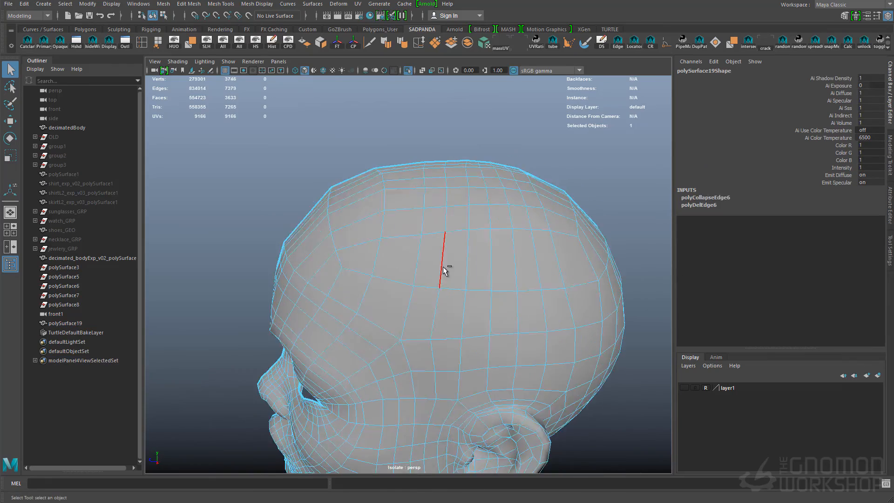
left_click_drag(387, 255, 499, 309, "alt")
double_click(432, 278)
left_click(461, 278)
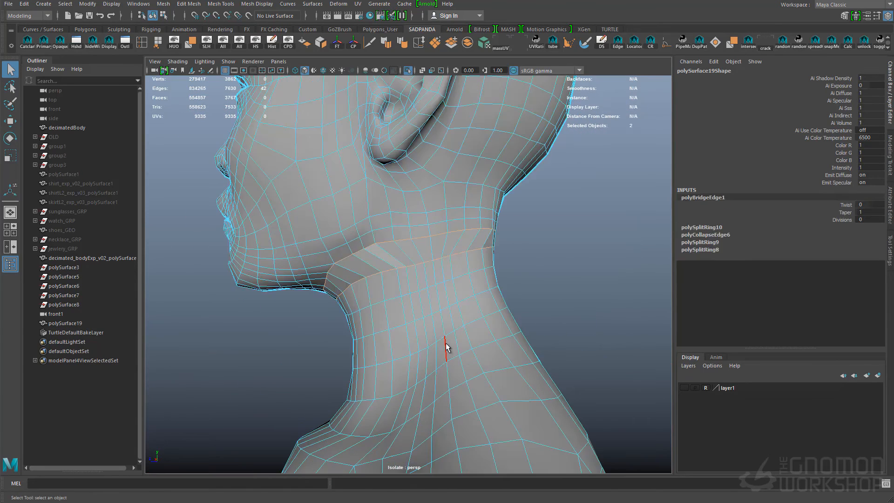
- Save the scene and mirror the half body across to form the complete figure
left_click_drag(447, 349, 535, 281, "alt")
key("F8")
key("ctrl+s")
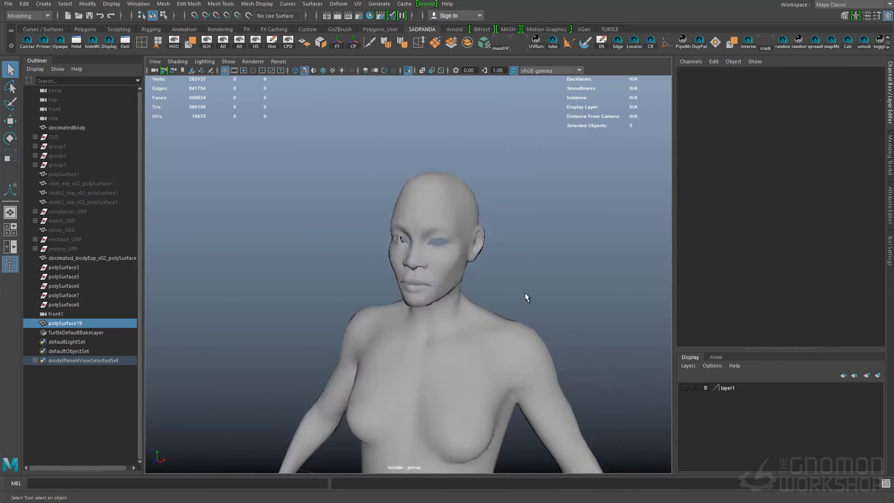
left_click_drag(525, 292, 342, 154, "alt")
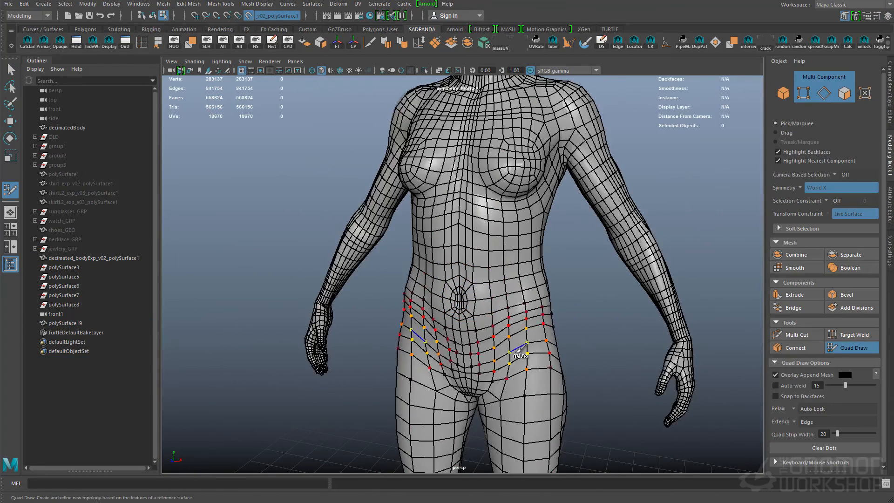
- Make the decimated body the live surface and activate Quad Draw with World X symmetry
middle_click_drag(520, 349, 517, 233, "alt")
mouse_move(517, 233)
left_mouse_down("alt")
mouse_move(481, 244)
mouse_move(460, 363)
left_mouse_up("alt")
middle_click_drag(459, 363, 454, 279, "alt")
left_click_drag(454, 279, 441, 277, "alt")
left_click_drag(443, 334, 593, 351, "alt")
left_click_drag(565, 260, 518, 280, "alt")
right_click_drag(518, 279, 521, 279, "alt")
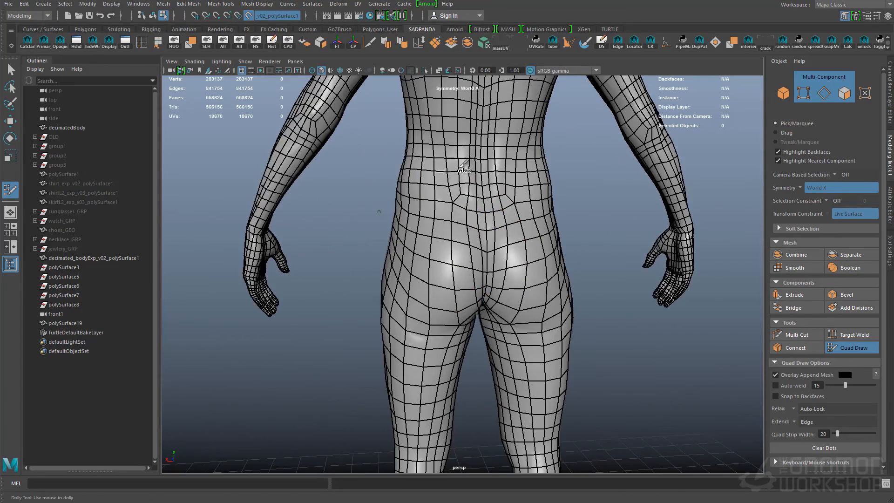
- Relax the quads over the lower back, shoulder and chest
middle_click_drag(464, 164, 479, 205, "alt")
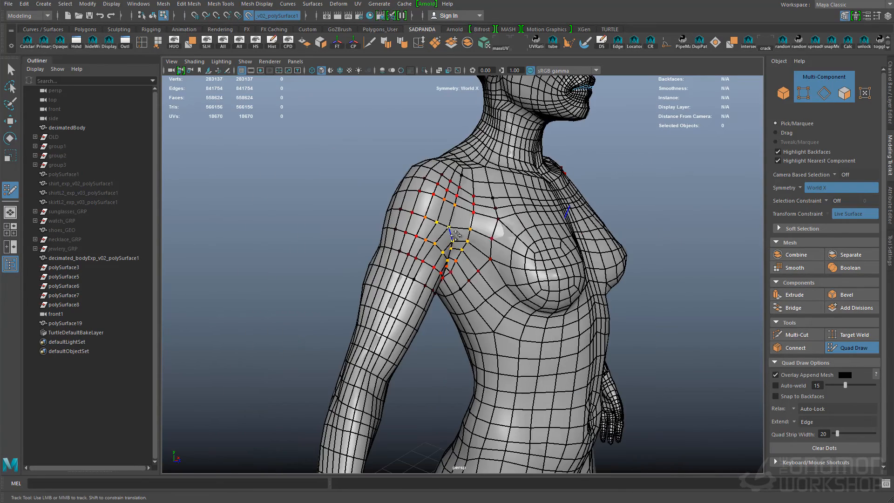
left_click_drag(386, 292, 411, 175, "alt")
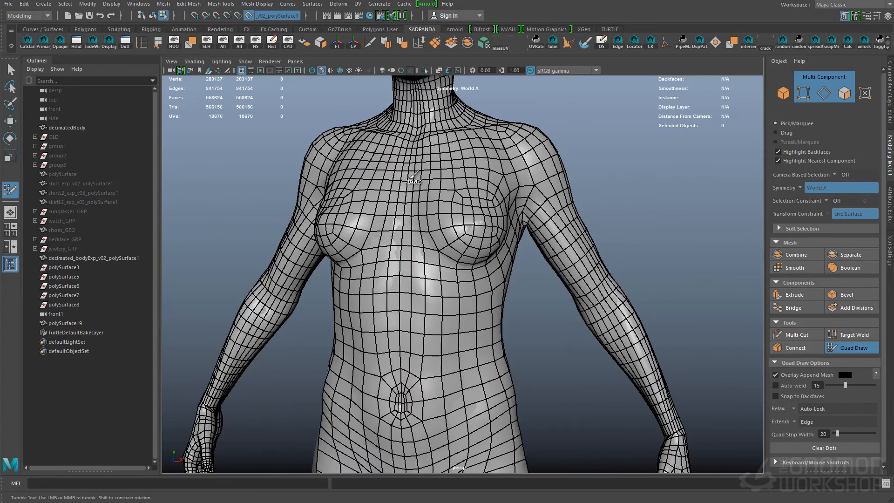
left_click_drag(608, 313, 449, 237, "alt")
middle_click_drag(449, 238, 396, 363, "alt")
right_click_drag(396, 364, 418, 367, "alt")
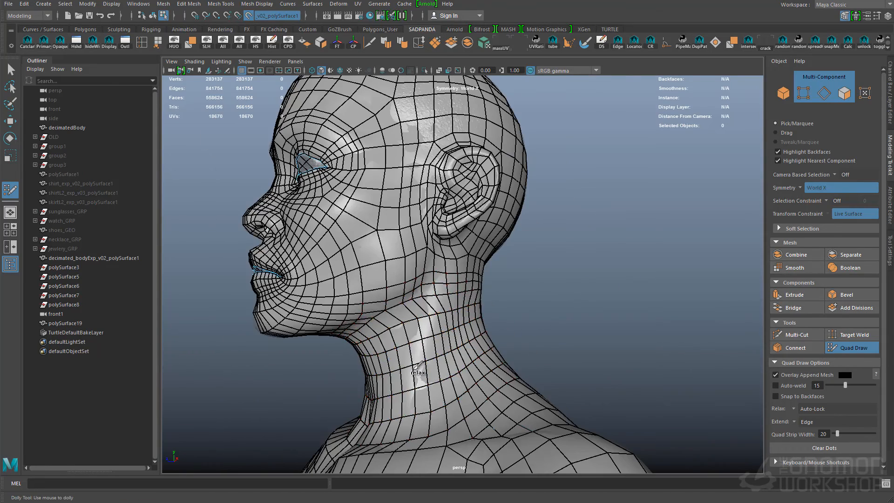
- Relax the quads over the neck, the back of the head and the temple
left_click_drag(512, 329, 450, 138, "alt")
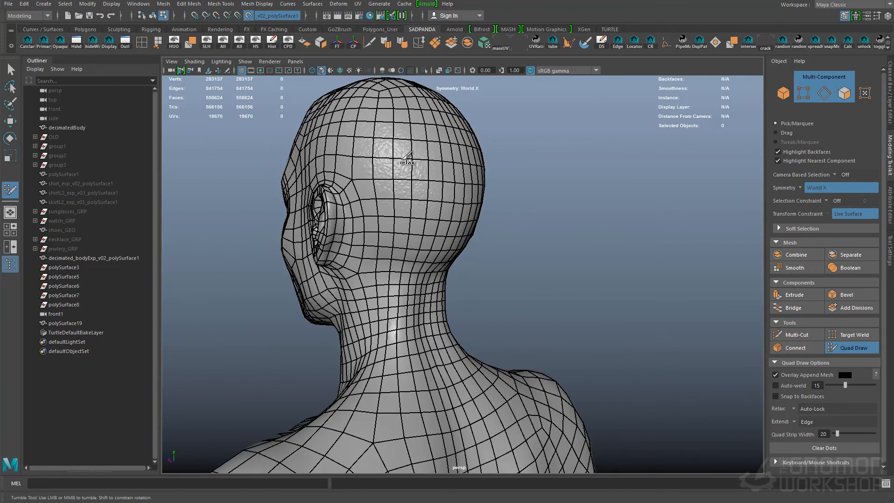
left_click_drag(425, 307, 405, 260, "alt")
middle_click_drag(406, 261, 392, 226, "alt")
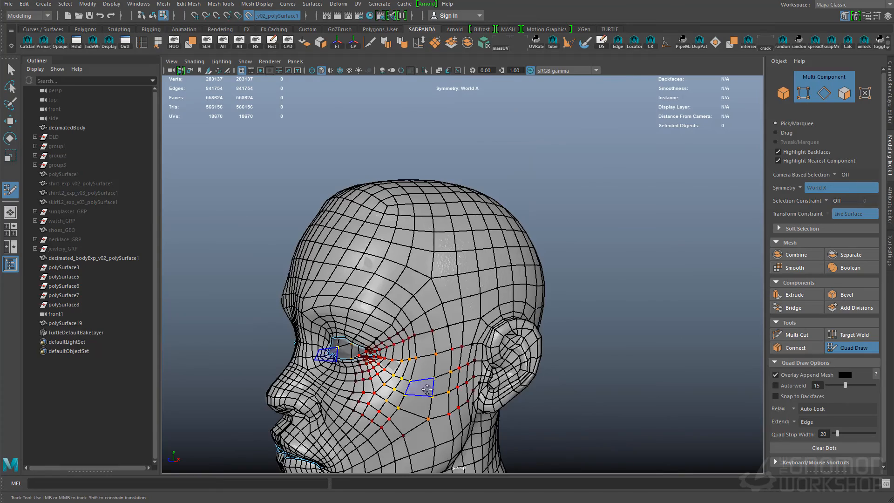
middle_click_drag(326, 371, 387, 242, "alt")
right_click_drag(386, 242, 442, 333, "alt")
left_click_drag(443, 334, 371, 325, "alt")
middle_click_drag(371, 325, 432, 275, "alt")
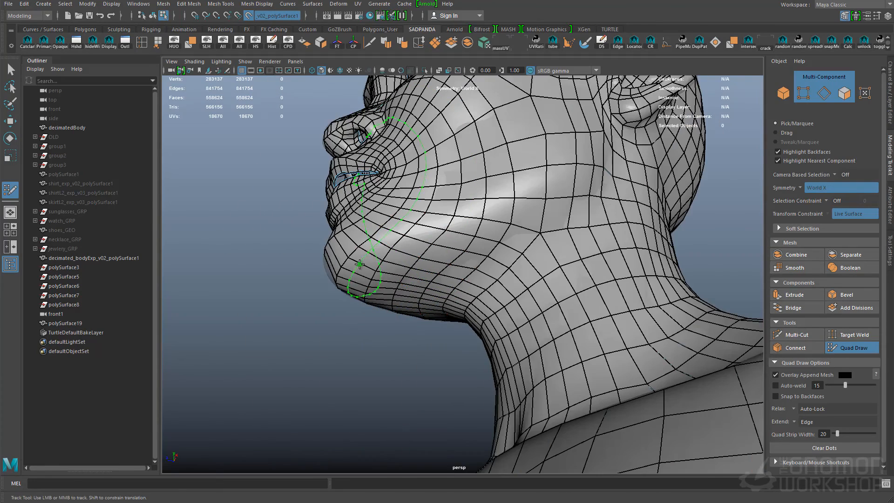
- Insert an edge loop around the mouth and chin, and relax the quads at the nose bridge
left_click_drag(344, 242, 549, 301, "alt")
left_click_drag(621, 198, 487, 293, "alt")
left_click_drag(415, 325, 454, 265, "alt")
right_click_drag(454, 266, 482, 289, "alt")
left_click_drag(533, 287, 509, 296, "alt")
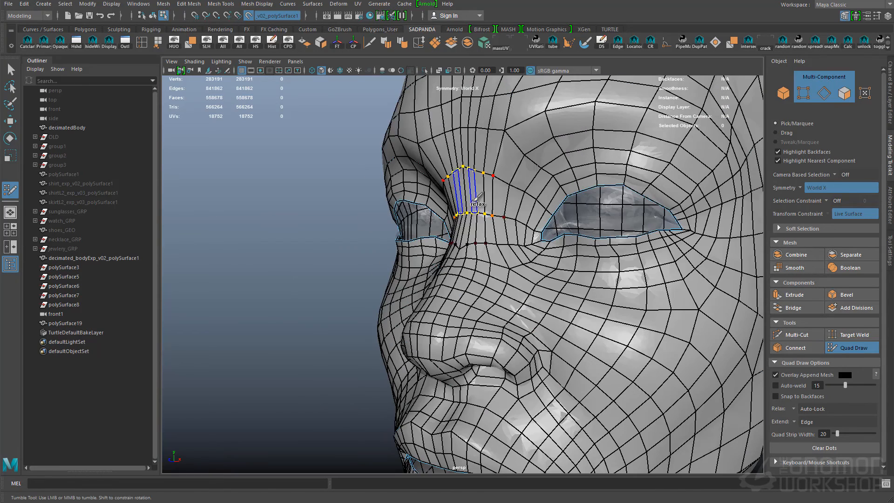
- Relax the quads over the forehead, cheek and chin
left_click_drag(594, 95, 615, 177, "alt")
right_click_drag(615, 177, 602, 217, "alt")
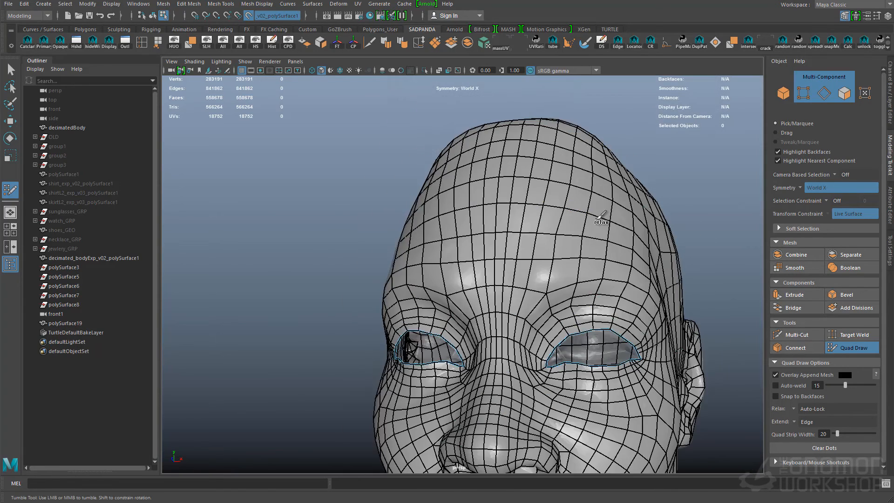
left_click_drag(602, 218, 524, 243, "alt")
middle_click_drag(524, 242, 522, 270, "alt")
middle_click_drag(345, 296, 413, 212, "alt")
right_click_drag(414, 212, 433, 208, "alt")
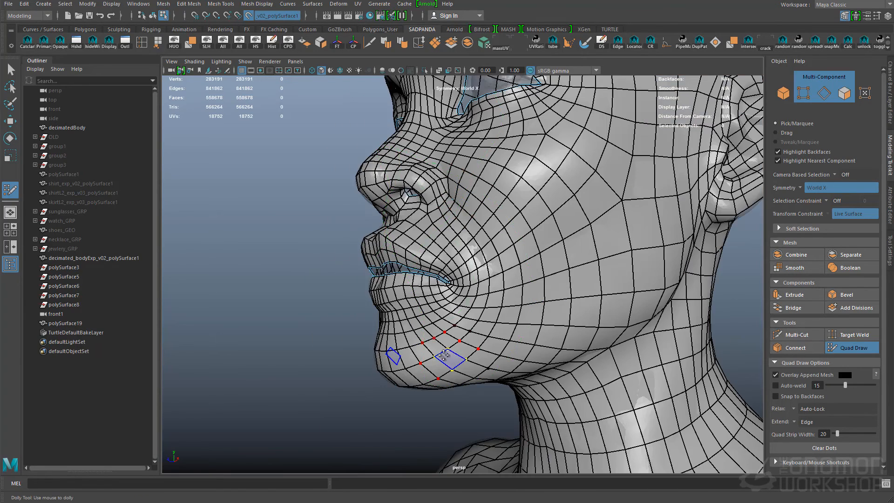
left_click_drag(474, 188, 546, 386, "alt")
- Leave Quad Draw and examine the relaxed mesh flow from several angles
key("q")
mouse_move(520, 288)
left_mouse_down("alt")
mouse_move(561, 343)
mouse_move(453, 319)
left_mouse_up("alt")
right_click_drag(453, 319, 419, 280, "alt")
left_click_drag(419, 279, 457, 244, "alt")
right_click_drag(456, 243, 494, 261, "alt")
mouse_move(494, 261)
left_mouse_down("alt")
mouse_move(454, 288)
mouse_move(433, 261)
left_mouse_up("alt")
right_click_drag(434, 261, 440, 239, "alt")
left_click_drag(439, 239, 544, 336, "alt")
- Reactivate Quad Draw and relax the quads on the back of the head, shoulders and side of the torso
key("y")
left_click_drag(463, 342, 556, 143, "alt")
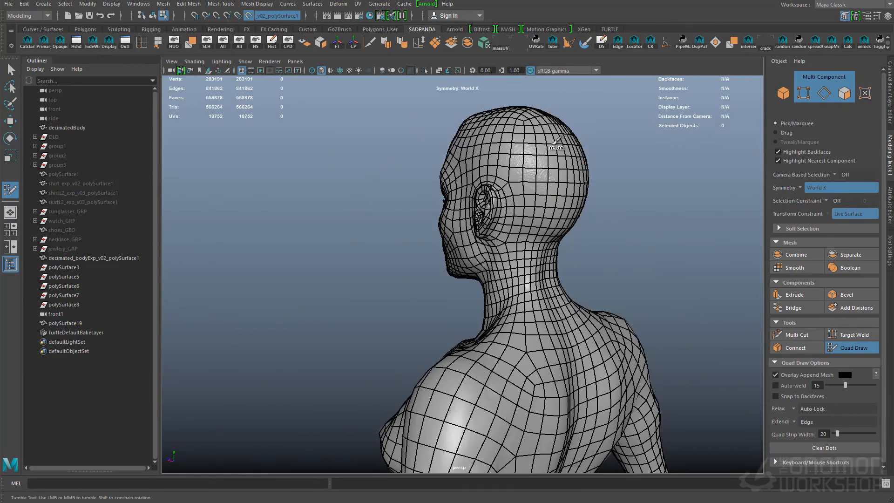
middle_click_drag(514, 420, 470, 280, "alt")
left_click_drag(470, 280, 507, 335, "alt")
middle_click_drag(508, 336, 503, 261, "alt")
right_click_drag(503, 261, 540, 316, "alt")
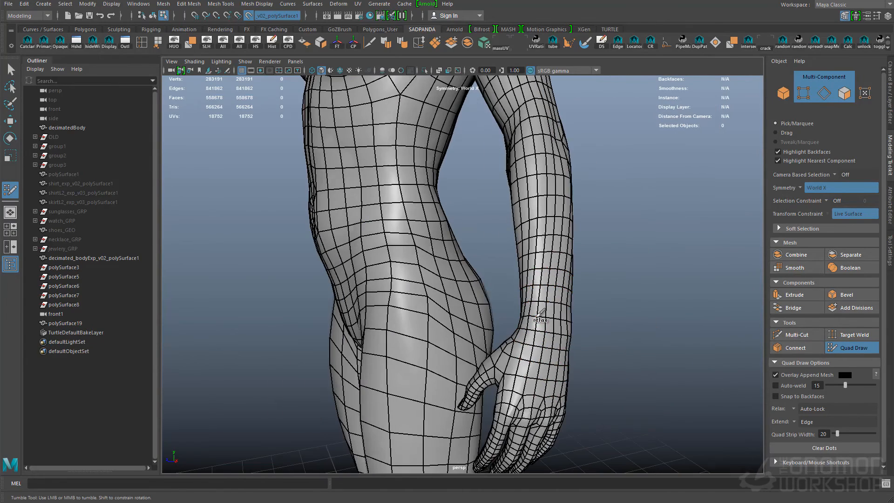
- Relax the quads along the forearm and around the wrist
right_click_drag(465, 279, 576, 126, "alt")
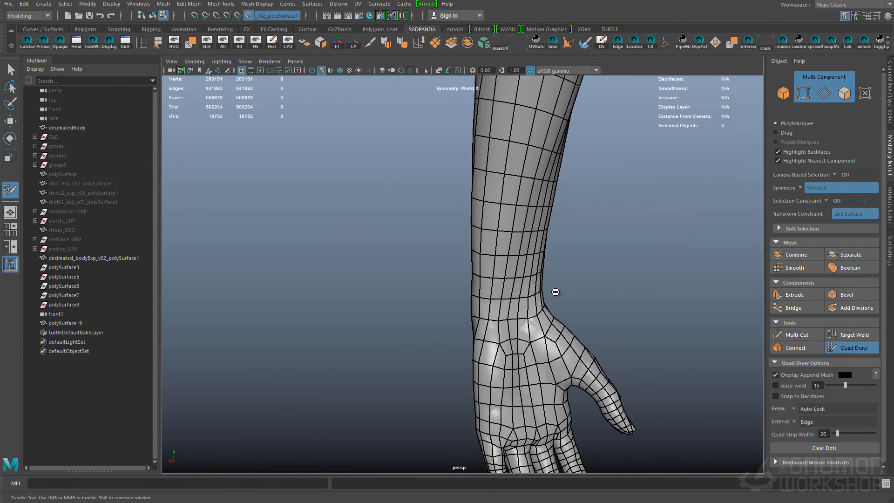
left_click_drag(510, 254, 573, 243, "alt")
right_click_drag(573, 242, 493, 298, "alt")
left_click_drag(600, 298, 524, 312, "alt")
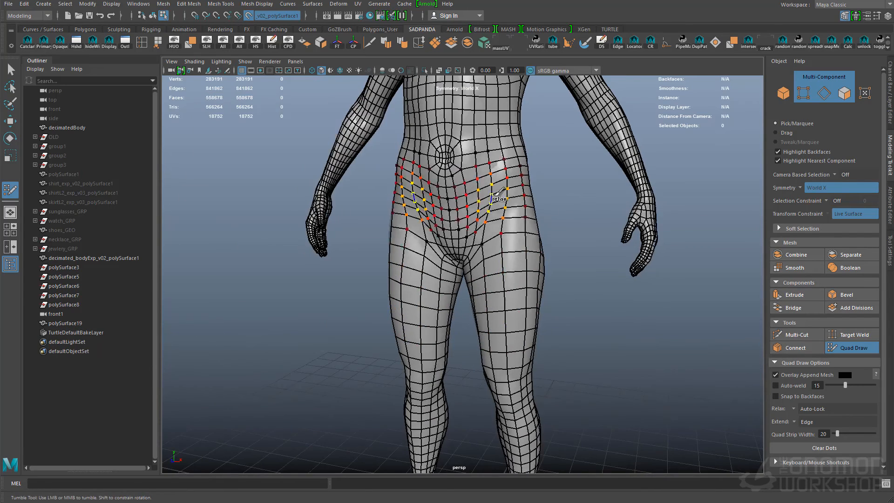
- Relax the quads over the lower abdomen and hips
left_click_drag(502, 231, 531, 233, "alt")
left_click_drag(531, 298, 530, 328, "shift")
middle_click_drag(530, 328, 521, 163, "alt")
mouse_move(503, 238)
left_mouse_down("shift")
mouse_move(499, 261)
mouse_move(447, 256)
left_mouse_up("shift")
- Insert edge loops around the upper thighs with Quad Draw and save the scene
middle_click_drag(447, 186, 456, 271, "alt")
left_click(471, 205, "ctrl")
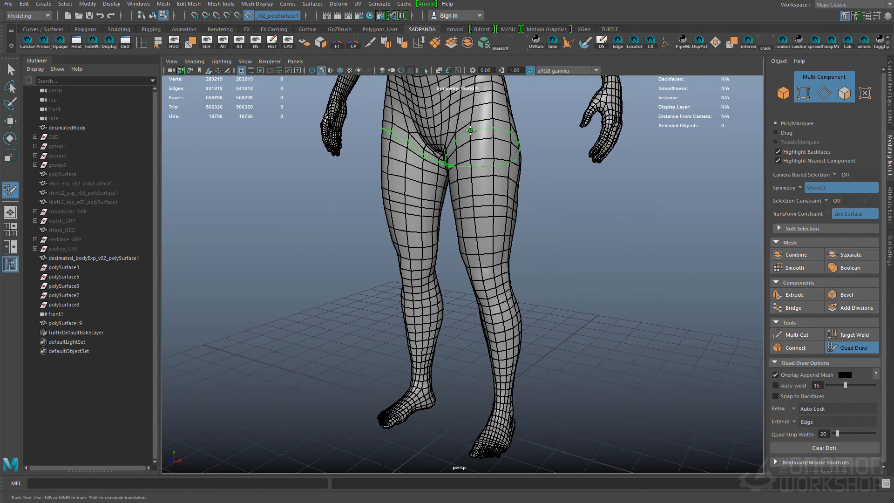
left_click_drag(487, 169, 371, 225, "alt")
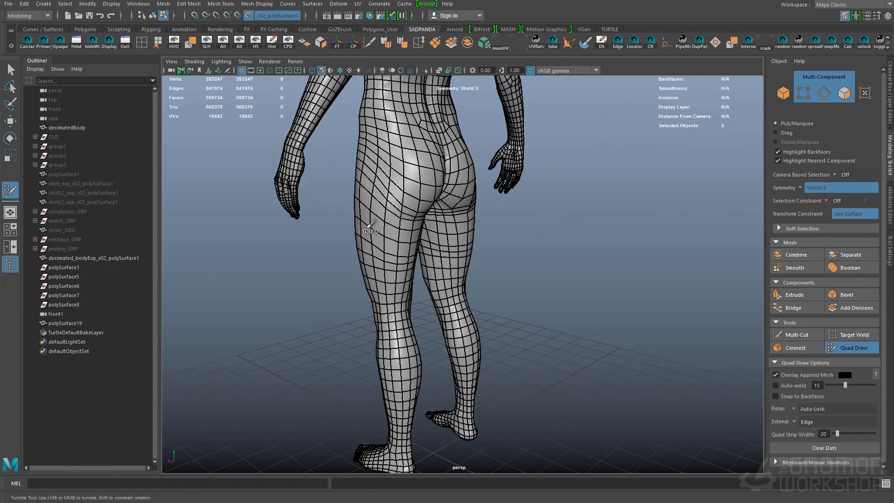
key("q")
key("ctrl+s")
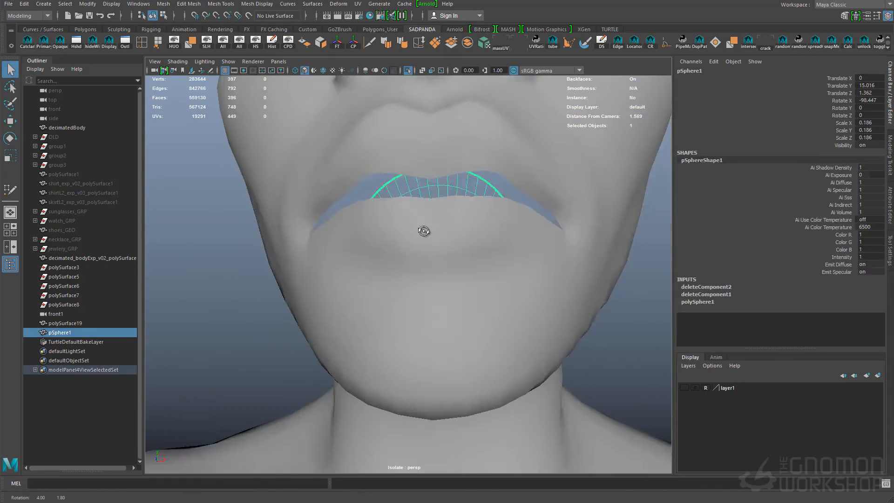
- Scale the narrow end of the mouth-cavity sphere and append polygons joining the cavity to the lip border
key("r")
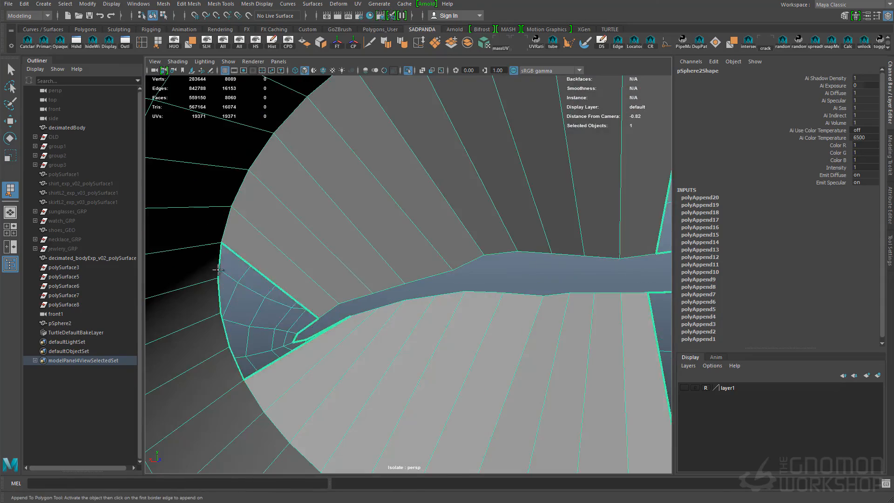
key("q")
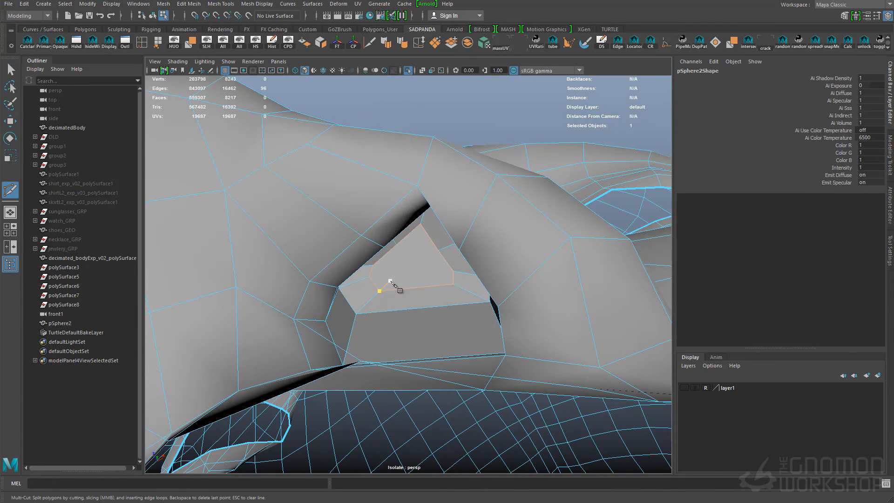
- Cut new edges into the faces beside the nostril opening
mouse_move(391, 282)
left_mouse_down("alt")
mouse_move(412, 237)
mouse_move(378, 282)
left_mouse_up("alt")
left_click_drag(438, 280, 413, 274, "alt")
left_click(413, 273)
key("q")
left_click(419, 283, "shift")
right_click_drag(426, 263, 354, 265, "ctrl")
right_click_drag(426, 253, 430, 339, "shift")
- Average the vertices around the nostril repeatedly to smooth their spacing
key("g")
key("g")
key("g")
key("g")
key("q")
left_click_drag(427, 251, 395, 346, "alt")
- Delete an edge beside the nostril, recut the faces there and insert an edge loop inside the nostril
key("F11")
key("F10")
left_click(401, 269)
key("ctrl+Delete")
key("ctrl+shift+x")
left_click(373, 271)
left_click(445, 259)
key("q")
left_click(487, 315)
key("q")
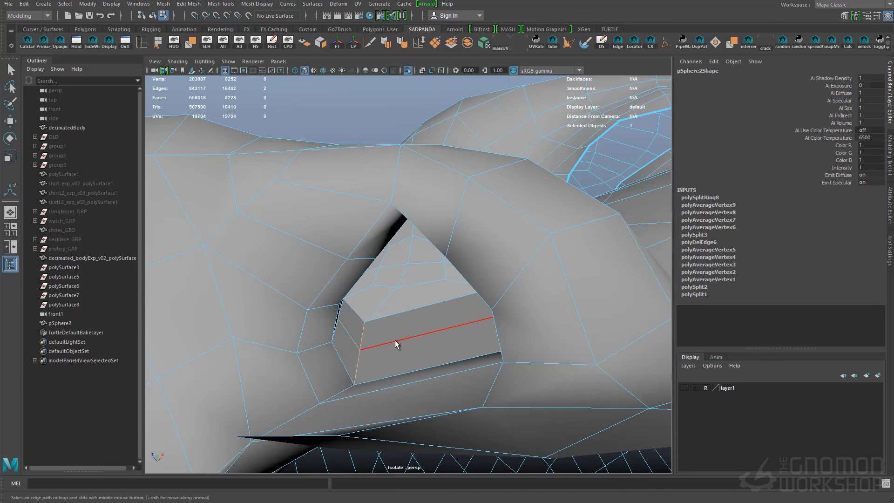
key("F8")
right_click_drag(395, 345, 405, 371, "alt")
left_click_drag(405, 371, 408, 347, "alt")
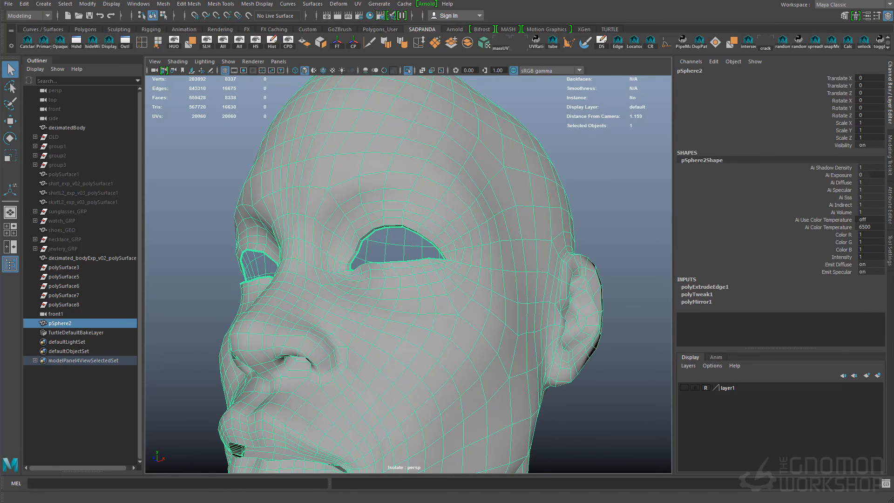
- Extrude the border edges of the eye openings inward to form the eyelid thickness, and soften the mesh's edges
right_click_drag(434, 294, 551, 309, "alt")
left_click_drag(551, 309, 545, 282, "alt")
key("F8")
right_click_drag(544, 281, 591, 241, "alt")
left_click_drag(590, 242, 428, 241, "alt")
key("F8")
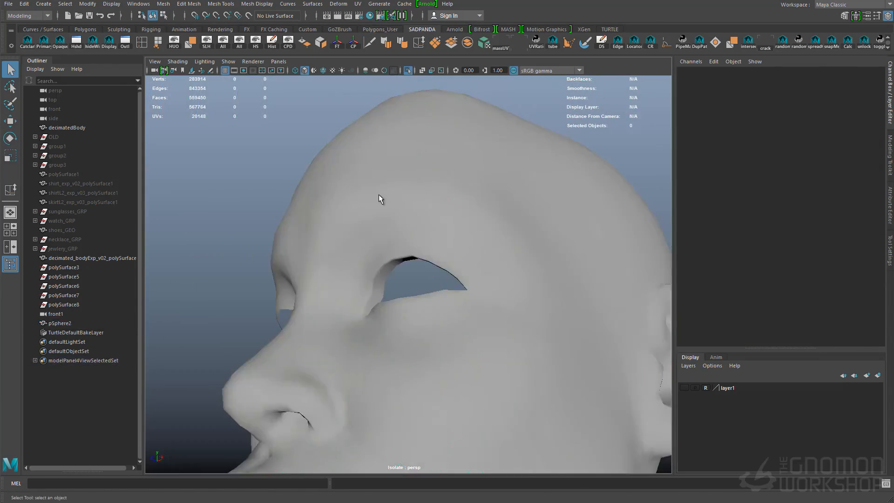
left_click_drag(379, 197, 466, 298, "alt")
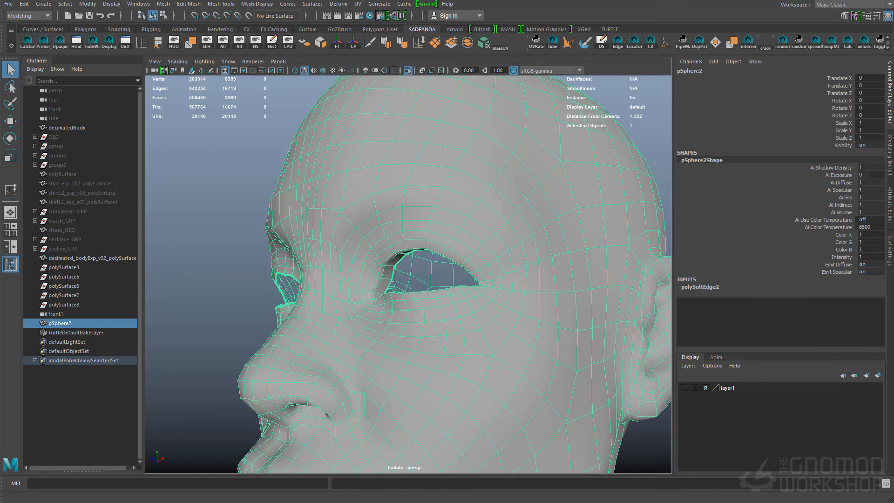
left_click_drag(535, 261, 583, 247, "alt")
left_click(586, 246)
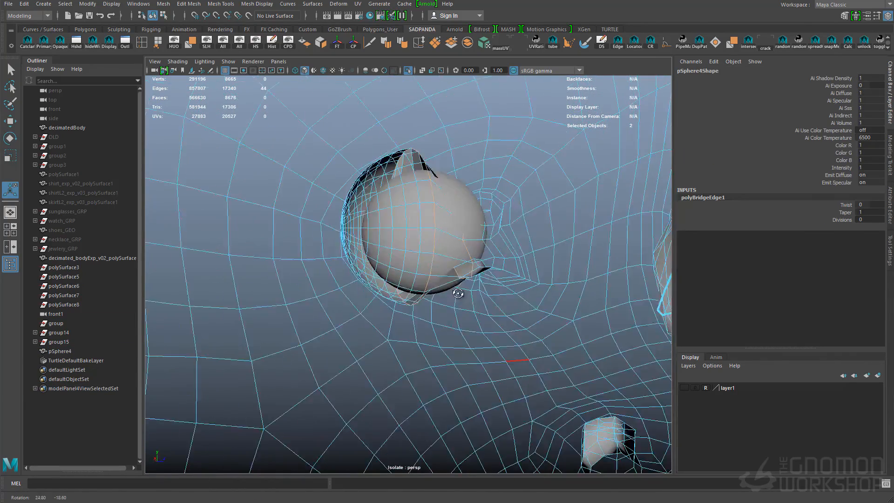
- Adjust the inner edges of the eyelid so they wrap around the eyeball and close off the eye corners
left_click_drag(458, 293, 465, 289, "alt")
left_click(846, 205)
middle_click_drag(631, 189, 585, 231)
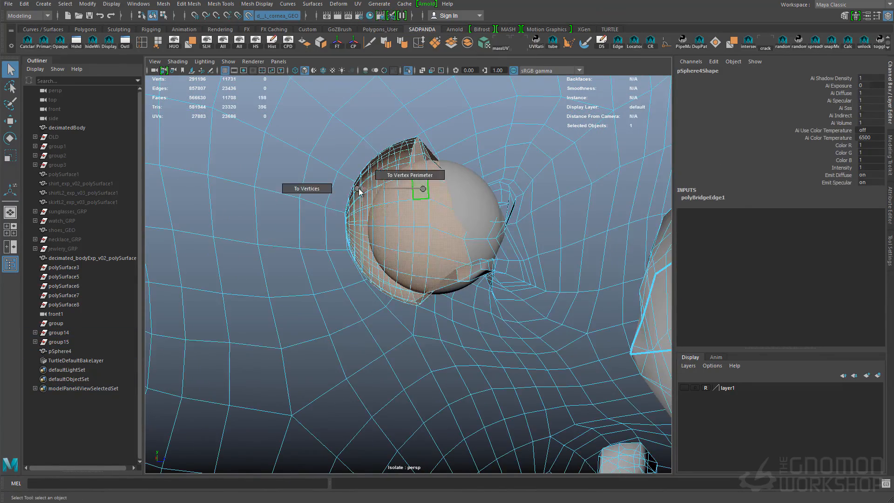
right_click_drag(359, 189, 309, 190, "ctrl")
key("w")
left_click_drag(309, 205, 401, 233, "alt")
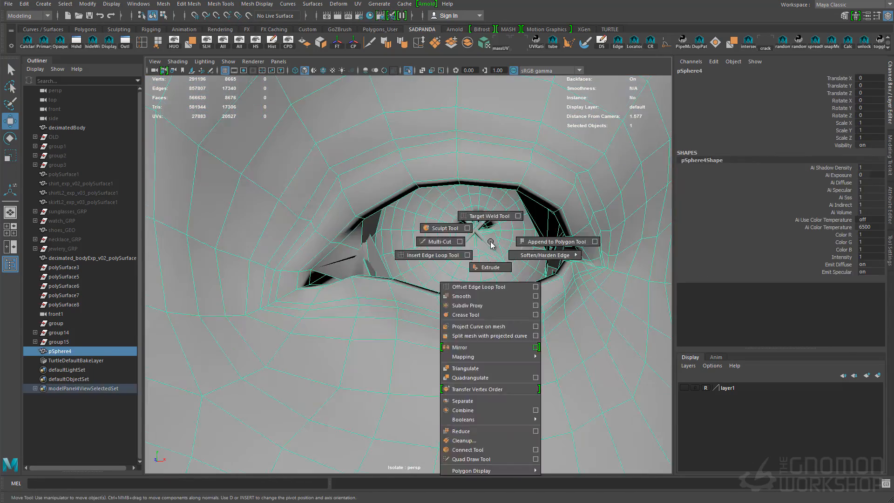
- Smooth the eyelid edges around the eyeball with the Sculpt Geometry tool's Smooth operation
left_click(431, 227)
left_click_drag(554, 383, 496, 385, "alt")
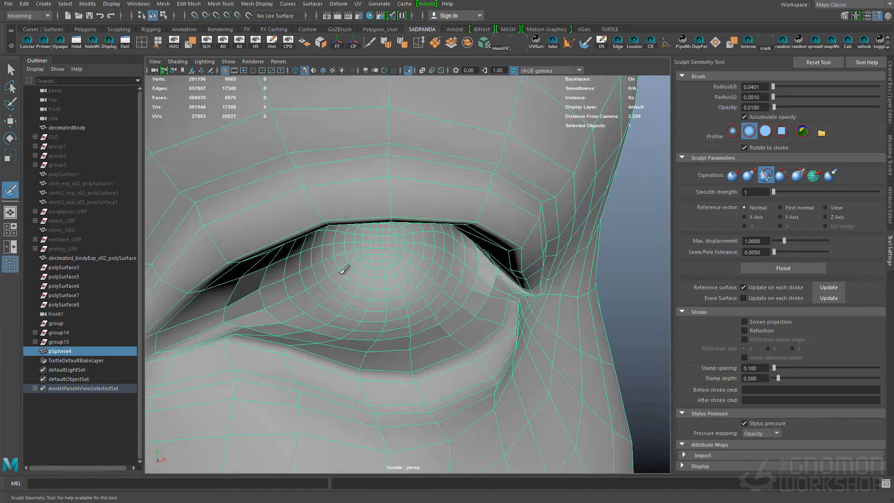
right_click(362, 231, "ctrl")
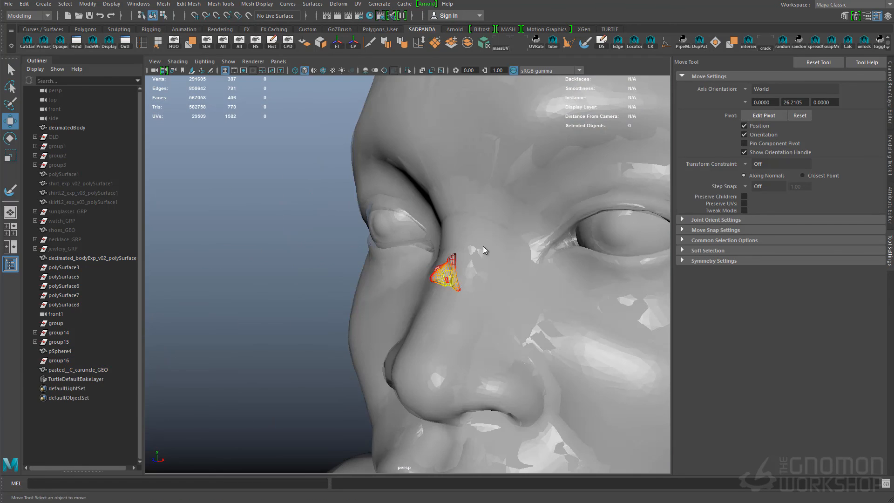
- Fit the pasted caruncle piece into the inner corner of the eye by moving, rotating and scaling it
key("Delete")
middle_click_drag(266, 246, 445, 233)
key("e")
key("r")
key("e")
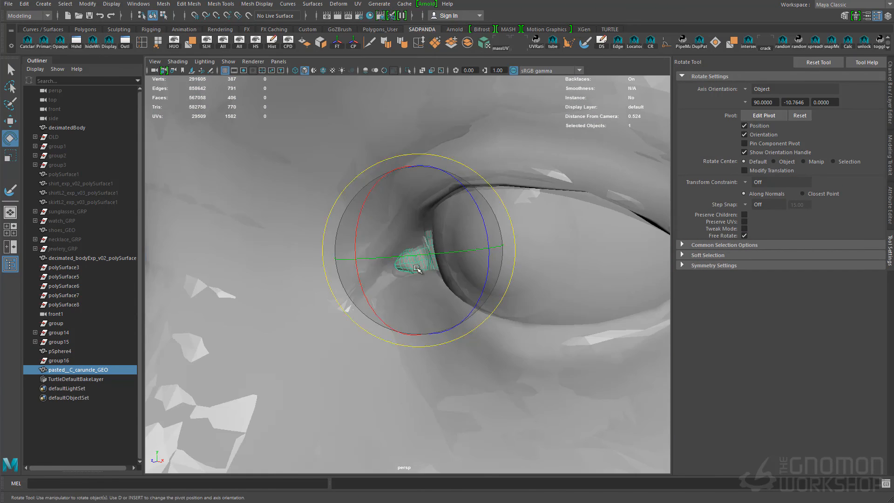
- Clear the leftover polySurface groups from the scene and mirror the body mesh across X with a merge threshold of 0.001
left_click(73, 343)
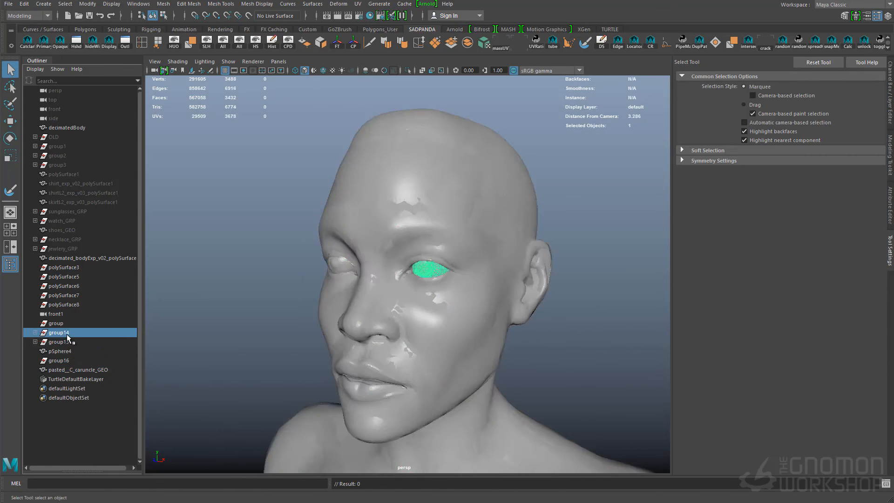
left_click(68, 278)
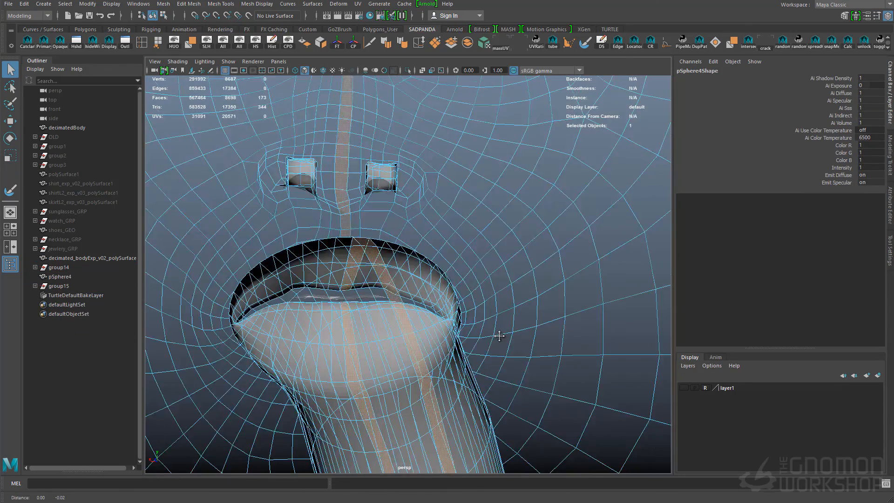
right_click(400, 340)
left_click(506, 330)
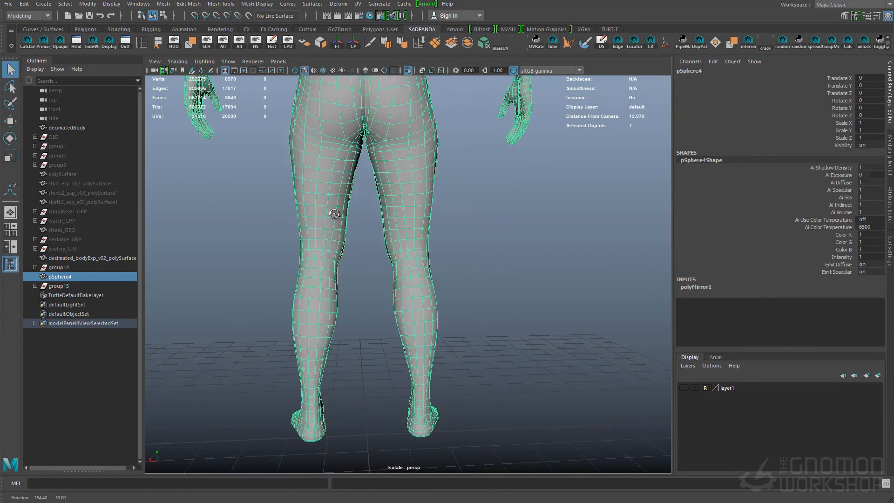
left_click_drag(335, 208, 605, 160, "alt")
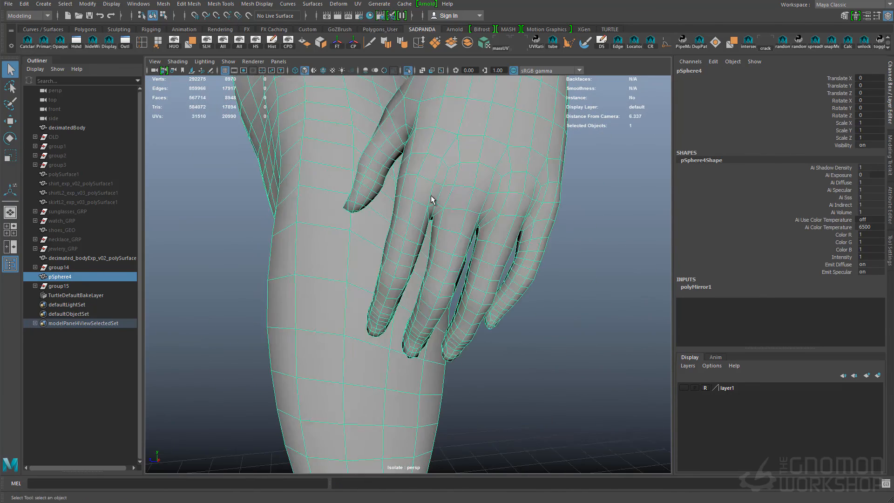
- Sculpt the lips symmetrically on the body mesh, using the Sculpt Geometry tool's Pull operation with reflection across X
middle_click_drag(431, 200, 507, 195, "alt")
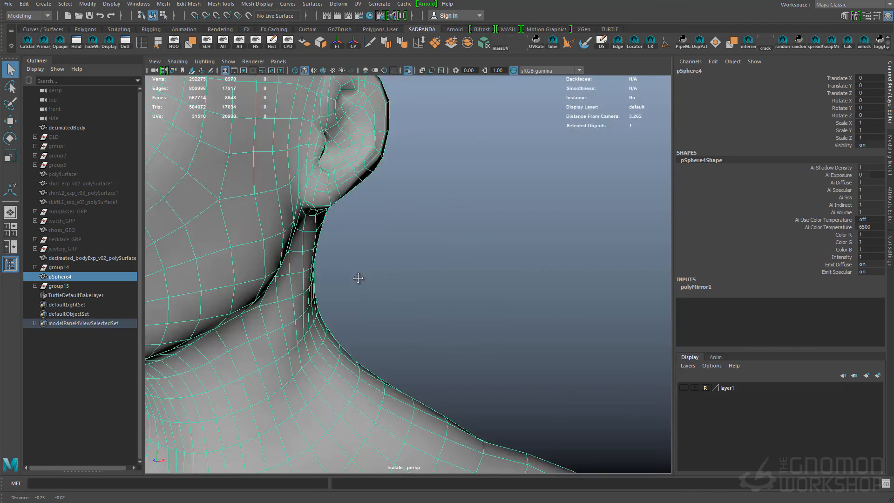
right_click(462, 208, "shift")
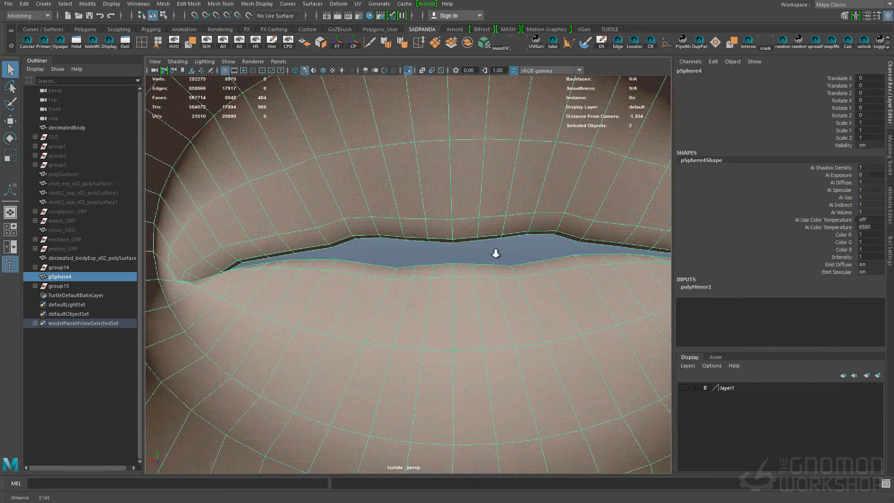
key("ctrl+shift+t")
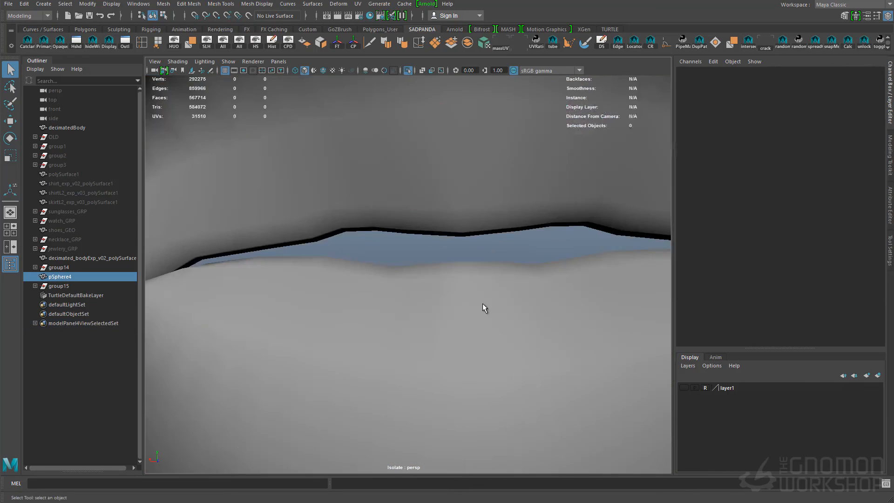
left_click(744, 330)
right_click_drag(396, 169, 379, 167, "alt")
left_click(749, 175)
left_click_drag(522, 268, 506, 264)
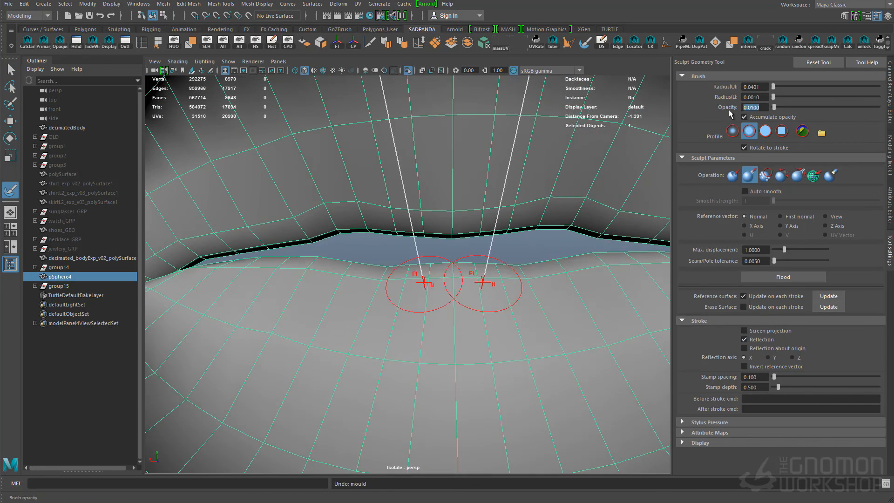
left_click_drag(365, 289, 367, 338, "alt")
mouse_move(326, 223)
left_mouse_down("shift")
mouse_move(314, 236)
mouse_move(470, 182)
mouse_move(384, 163)
left_mouse_up("shift")
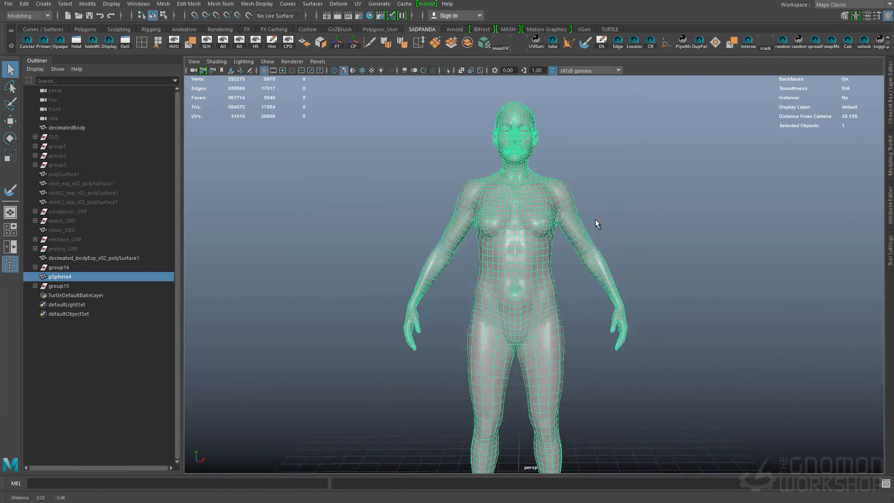
- Review the whole body and head from several sides, isolate the body mesh in the view and save the scene
left_click_drag(551, 224, 522, 261, "alt")
middle_click_drag(521, 260, 504, 245, "alt")
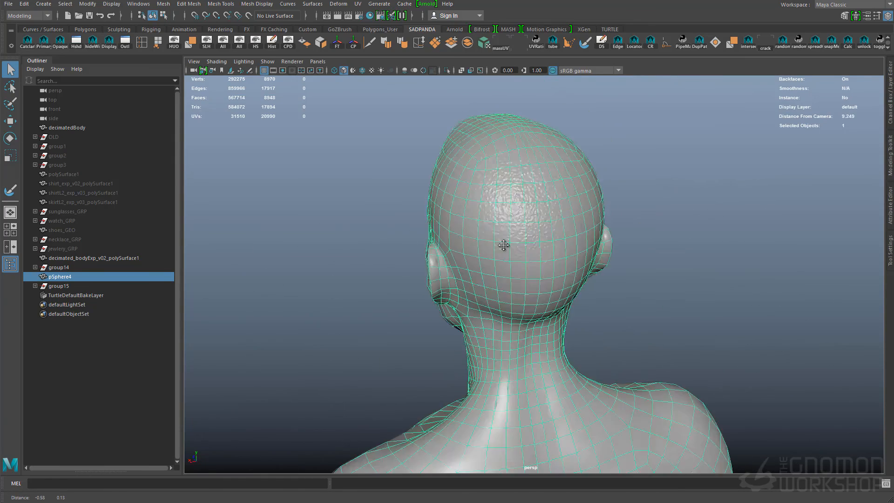
left_click_drag(630, 268, 740, 266, "alt")
right_click_drag(741, 265, 583, 210, "alt")
left_click(447, 71)
left_click(352, 224)
key("ctrl+s")
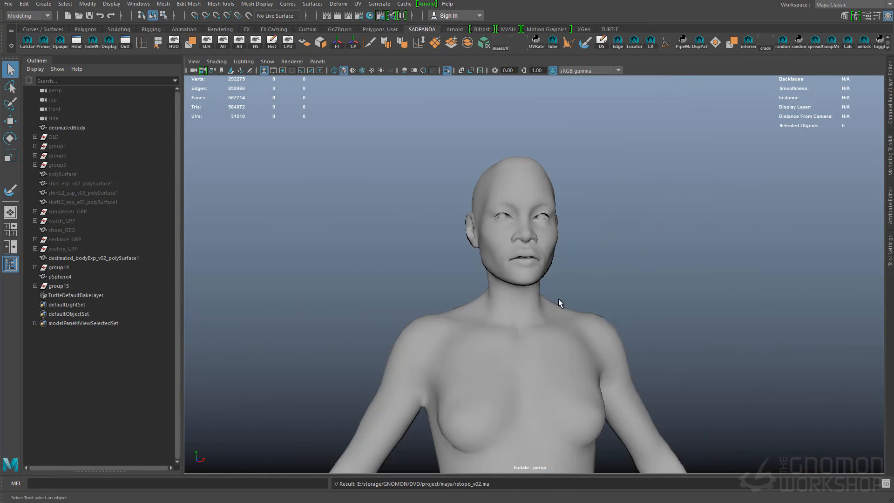